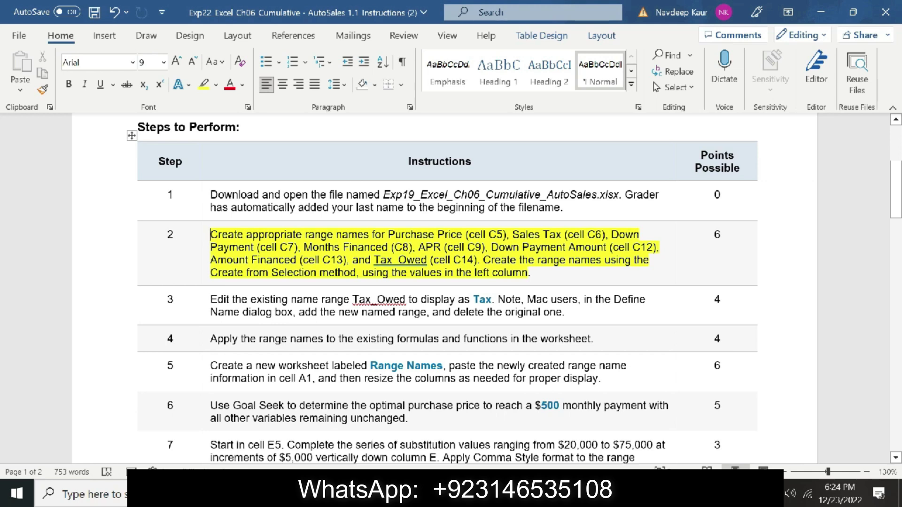
Step: Switch to the AutoSales workbook in Excel and copy the Purchase Price label text from cell B5
click(561, 277)
key(alt+Tab)
click(191, 235)
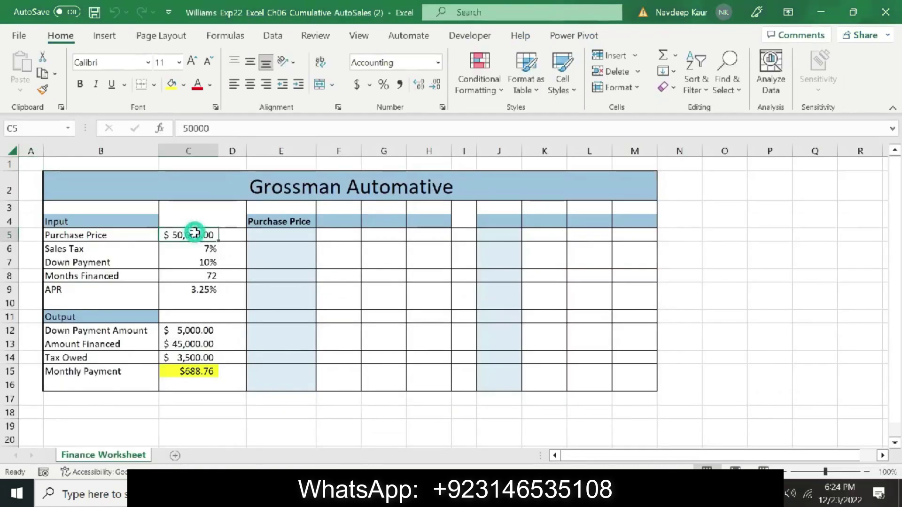
click(47, 129)
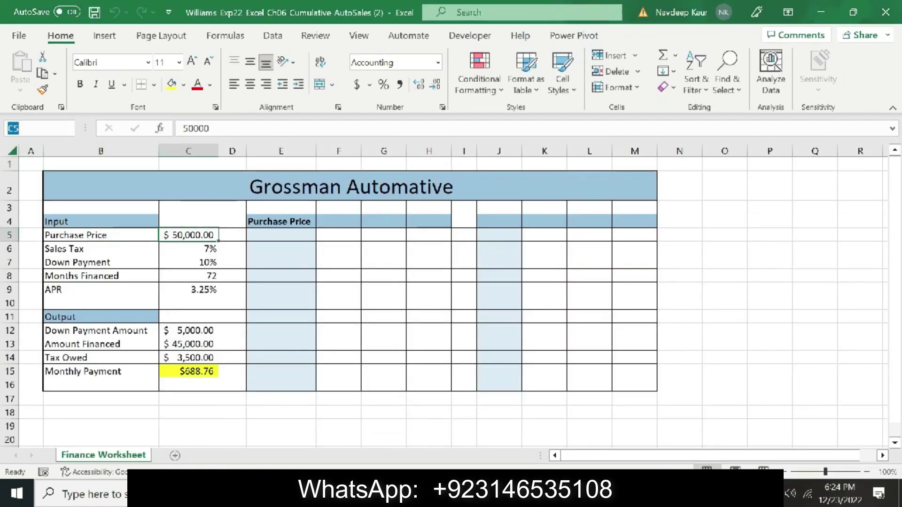
text(P)
click(92, 236)
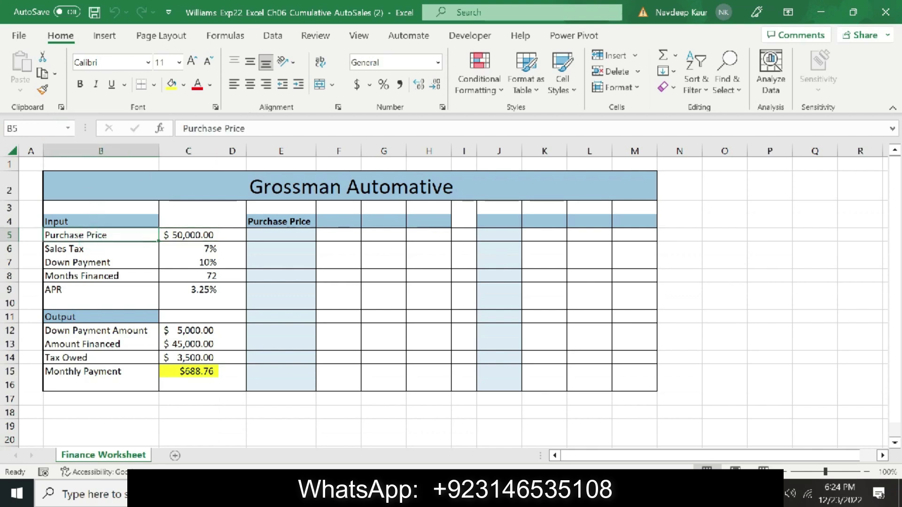
click(248, 123)
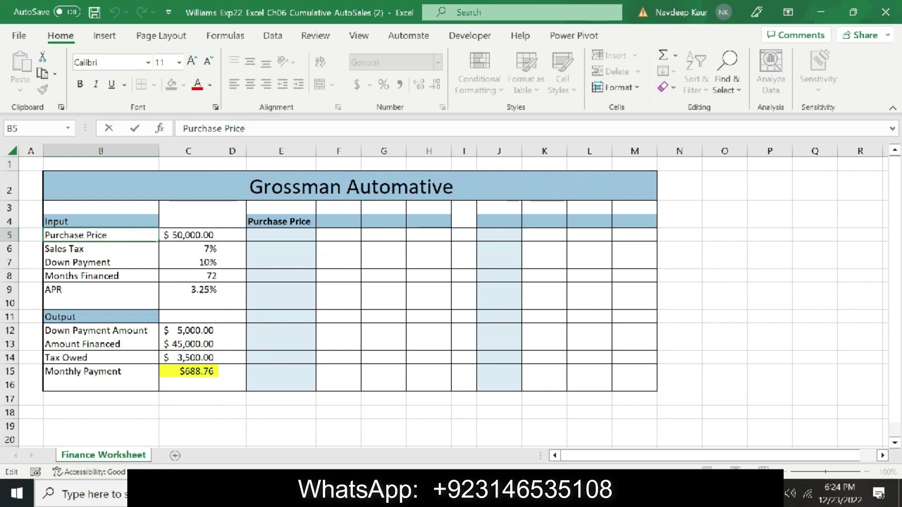
triple_click(248, 126)
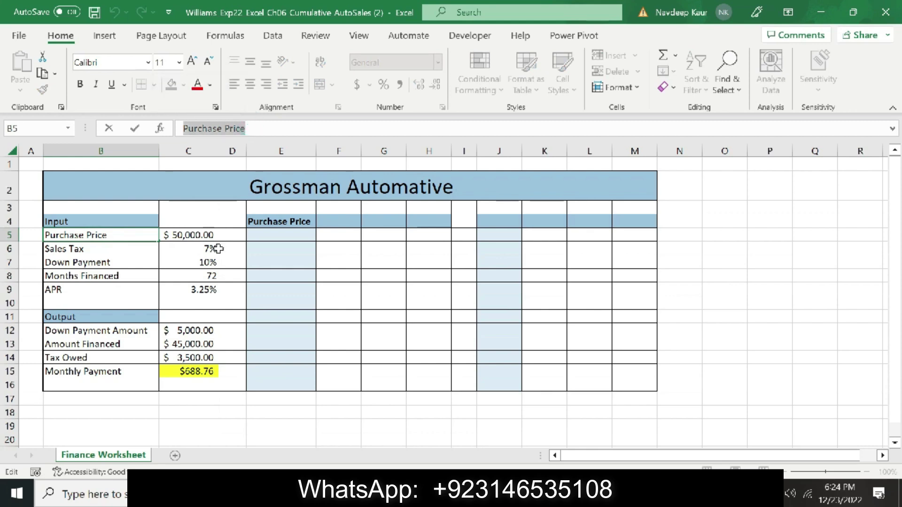
key(ctrl+c)
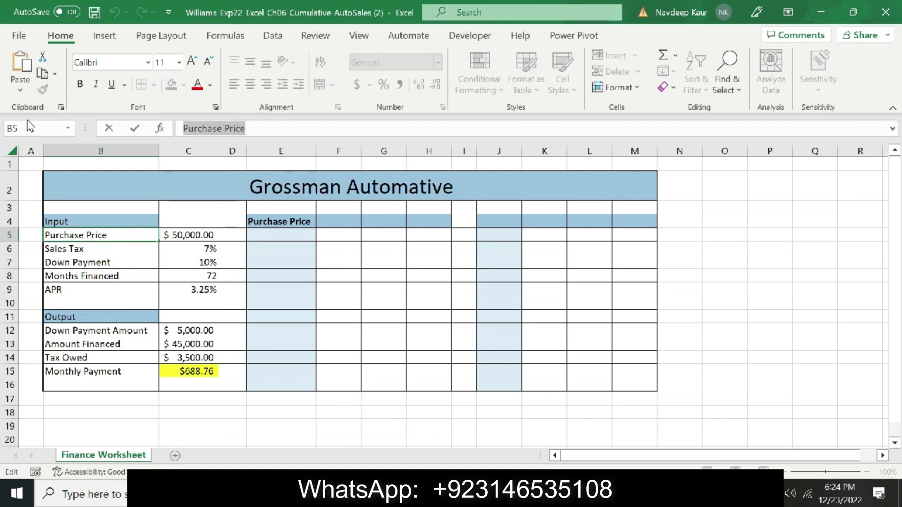
Step: Name cell C5 Purchase_Price, using the copied label with an underscore in place of the space
click(193, 233)
click(47, 127)
key(ctrl+v)
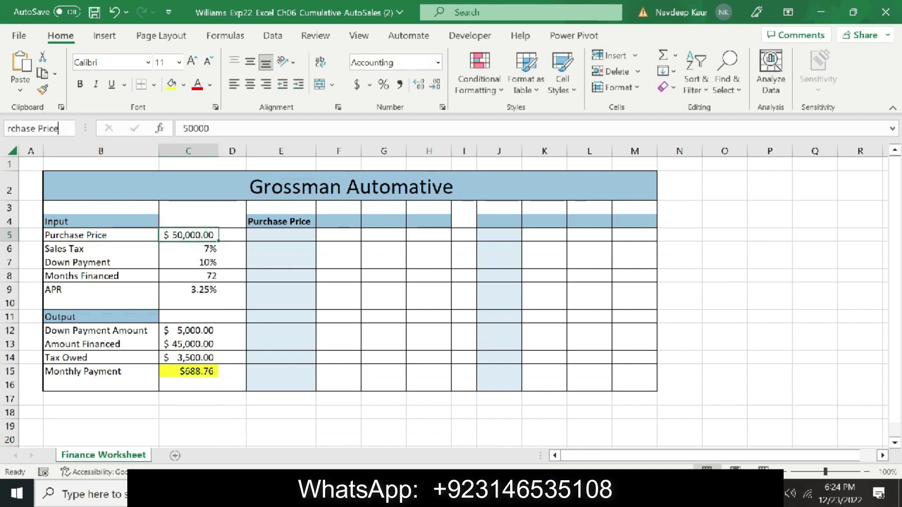
click(37, 128)
key(BackSpace)
text(_)
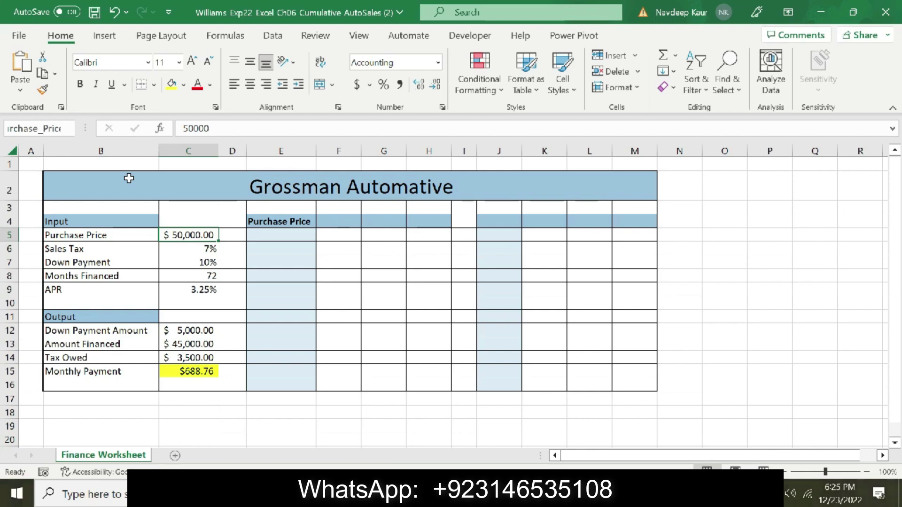
key(Return)
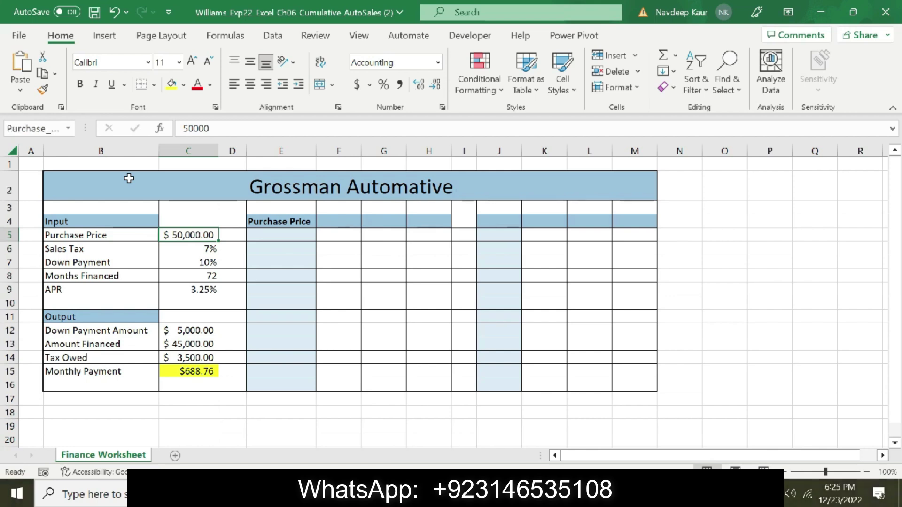
Step: Copy the Sales Tax label from cell B6 and use it to name cell C6 Sales_Tax
click(100, 251)
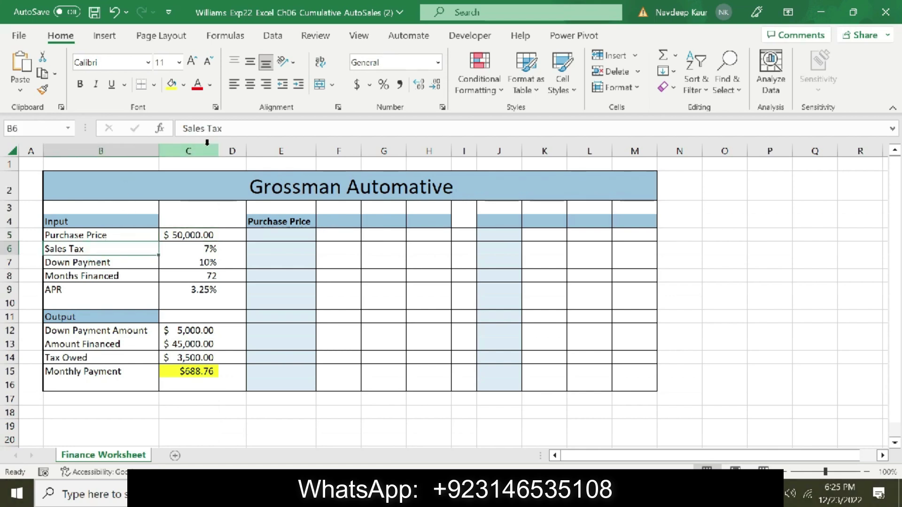
click(221, 128)
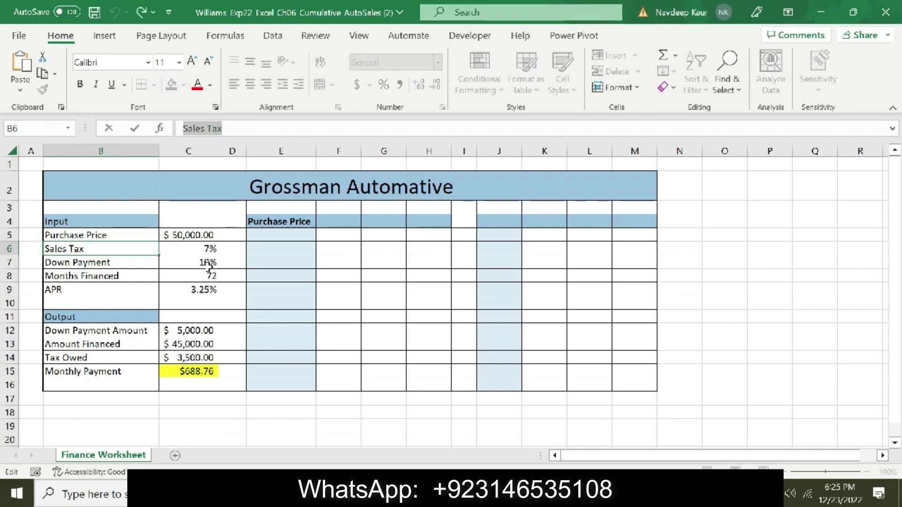
click(196, 248)
click(14, 128)
text(Sales Tax)
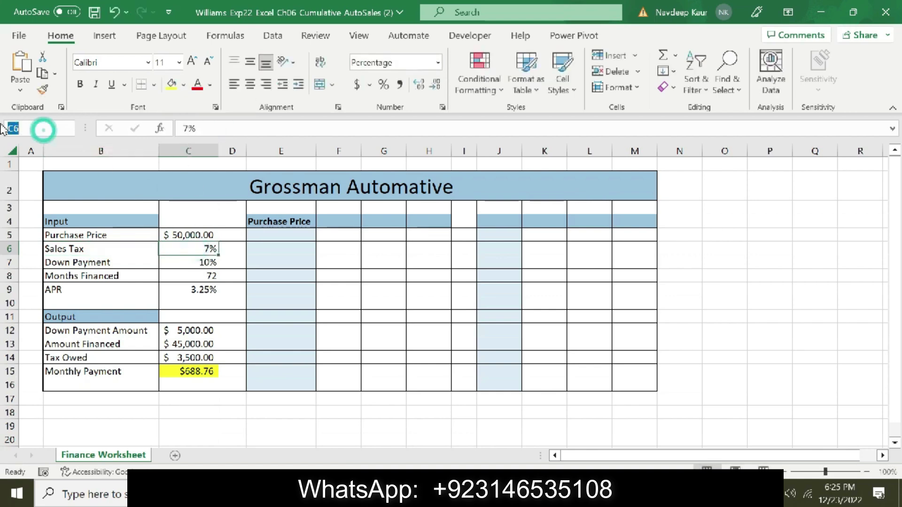
key(Left)
key(Left)
key(Left)
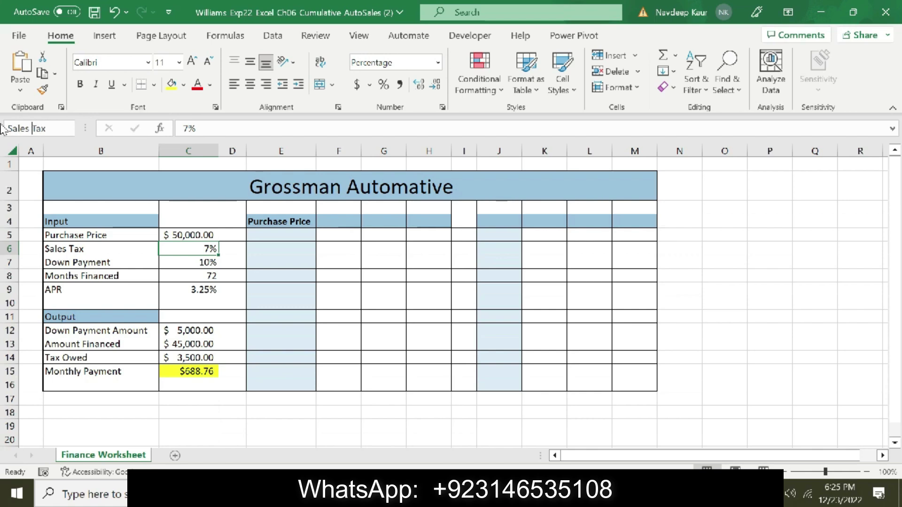
text(-)
text(_)
key(Return)
Step: Copy the Down Payment label from cell B7 and use it to name cell C7 Down_Payment
click(108, 262)
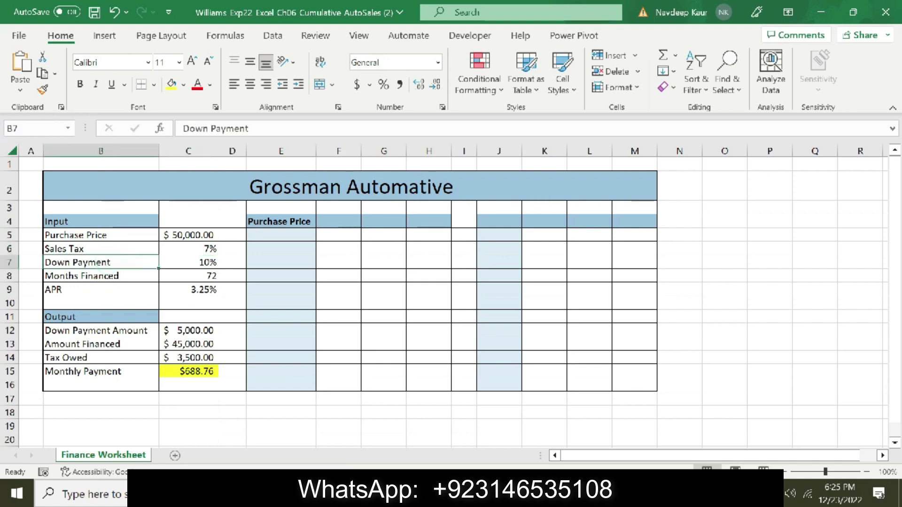
drag(248, 129, 183, 128)
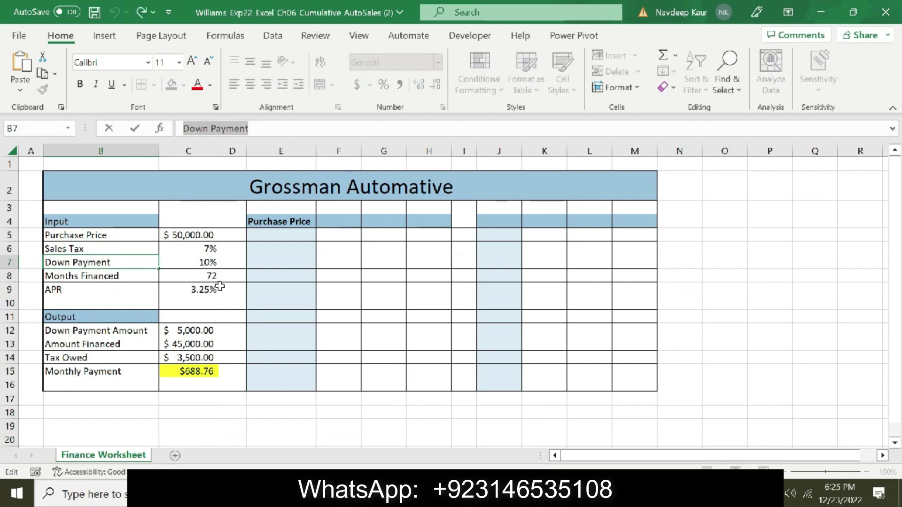
click(202, 262)
click(42, 130)
key(ctrl+v)
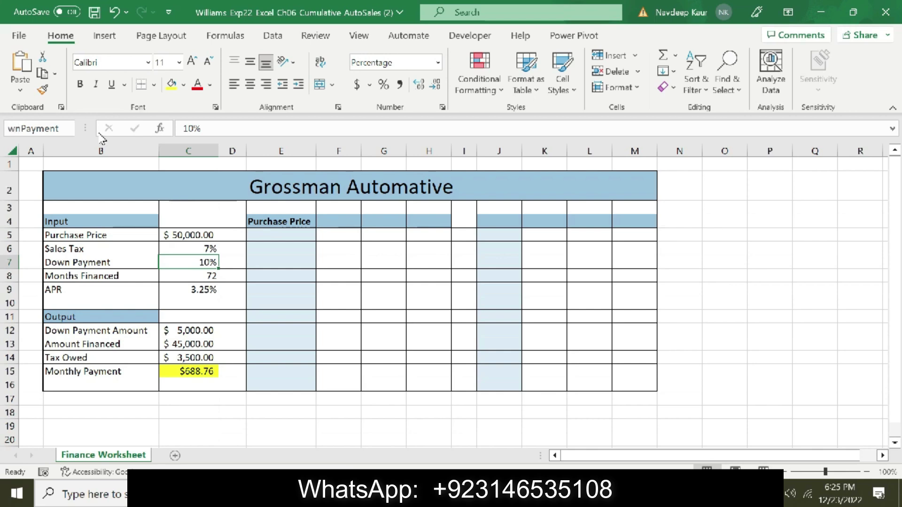
text(_)
key(End)
key(Return)
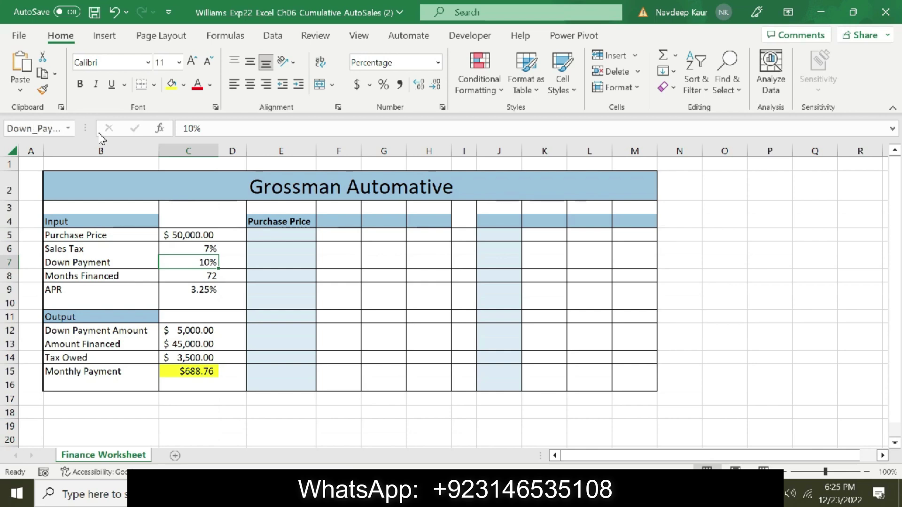
Step: Check the range-name instructions in Word, then name cell C8 Months_Financed in Excel using the label from cell B8
click(79, 278)
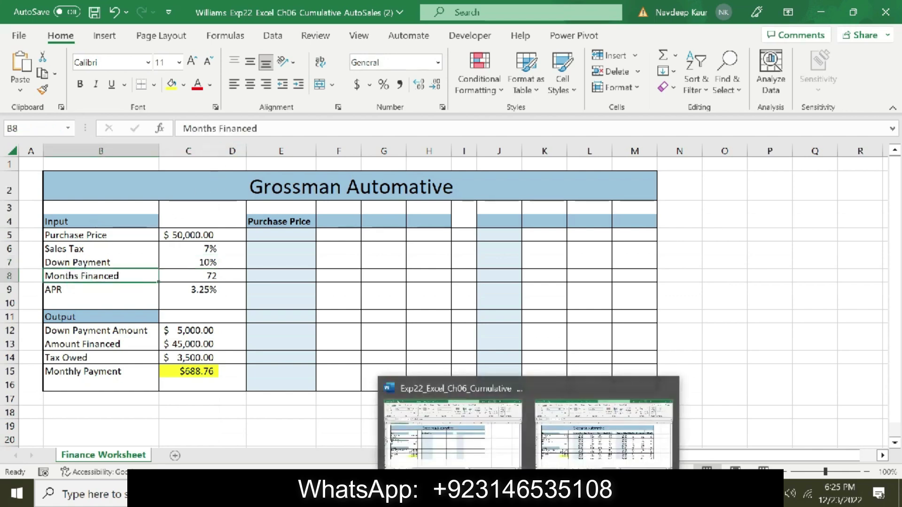
click(451, 414)
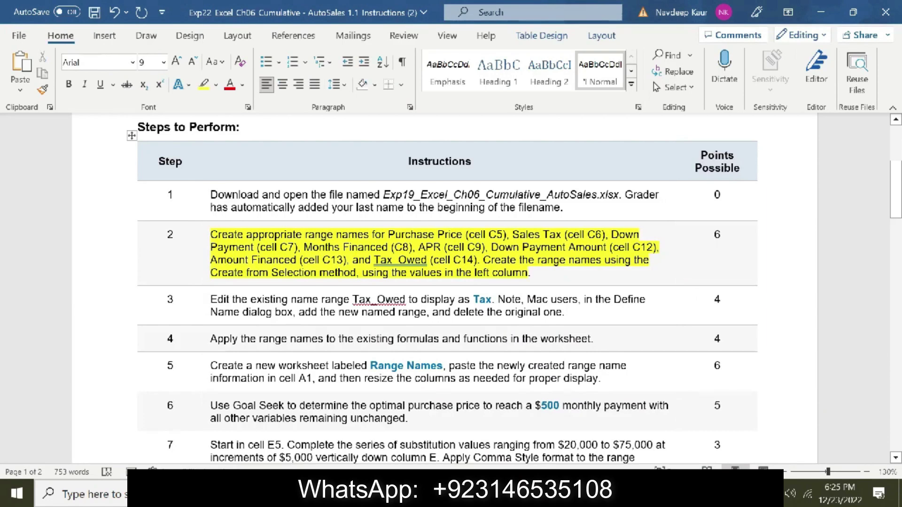
key(alt+Tab)
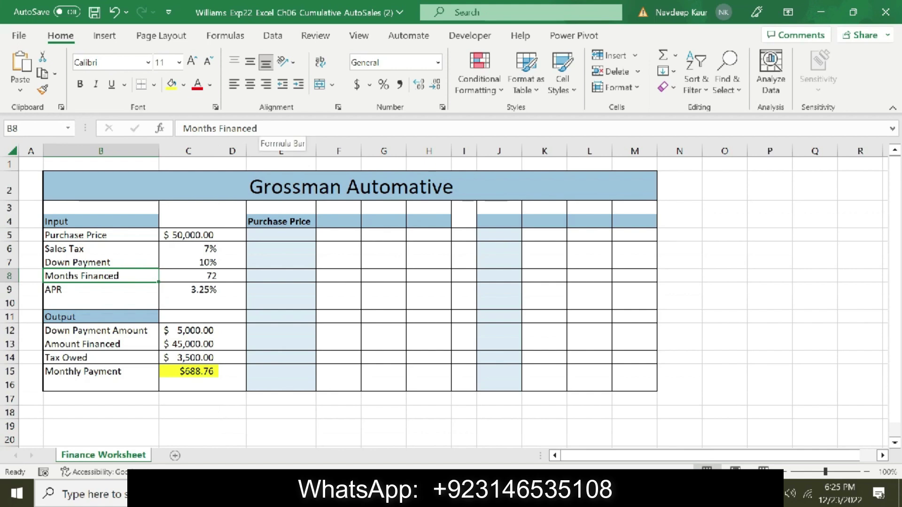
triple_click(269, 130)
key(ctrl+c)
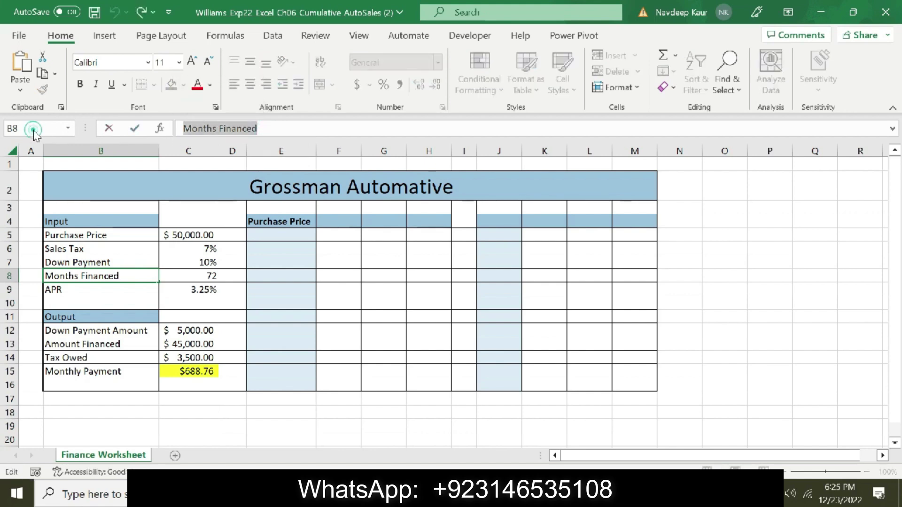
click(210, 272)
click(37, 129)
key(ctrl+v)
click(19, 128)
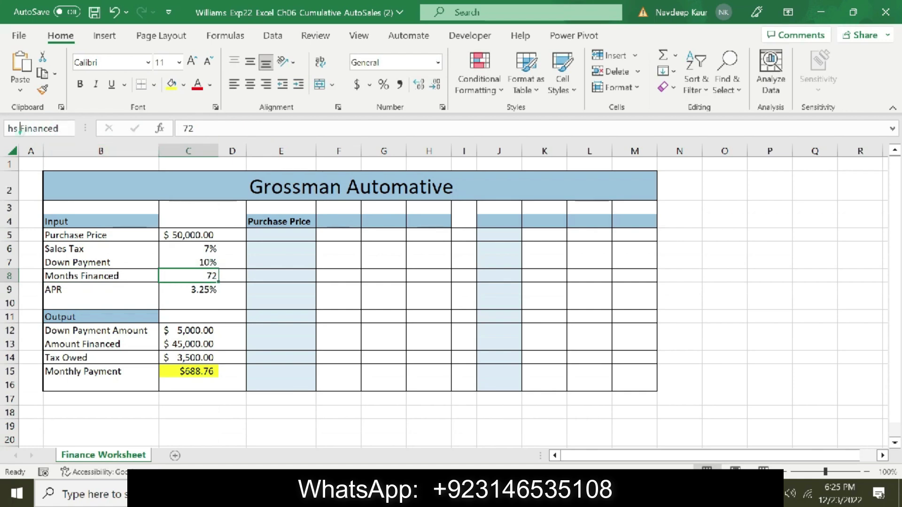
text(_)
key(End)
key(Return)
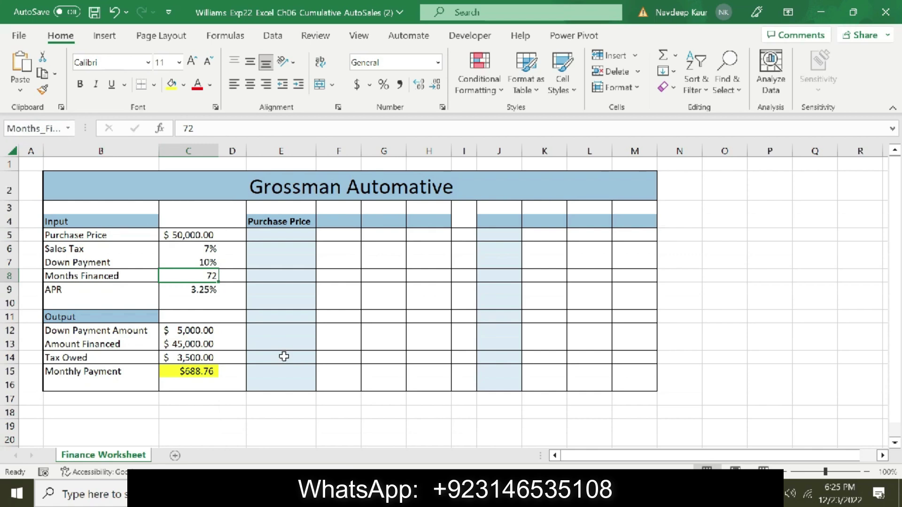
Step: Check the Word instructions for the APR range name and name cell C9 APR in the Excel workbook
click(100, 288)
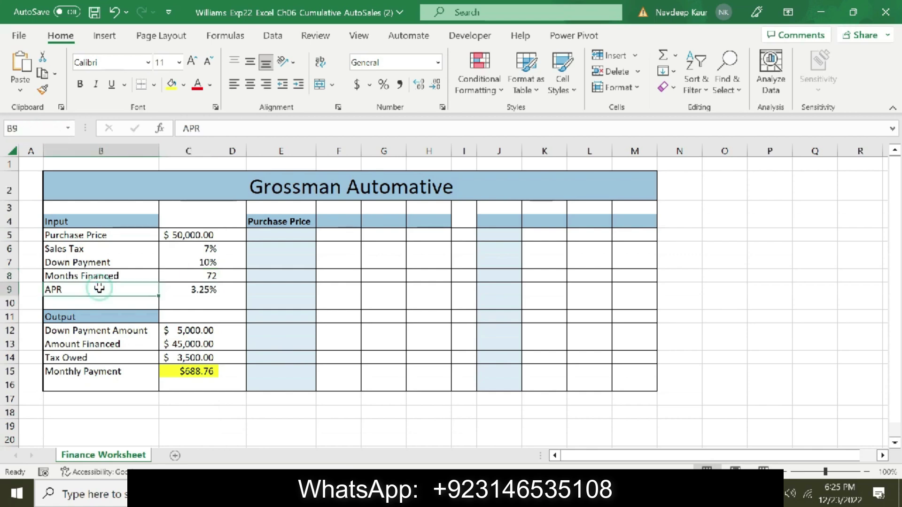
click(183, 289)
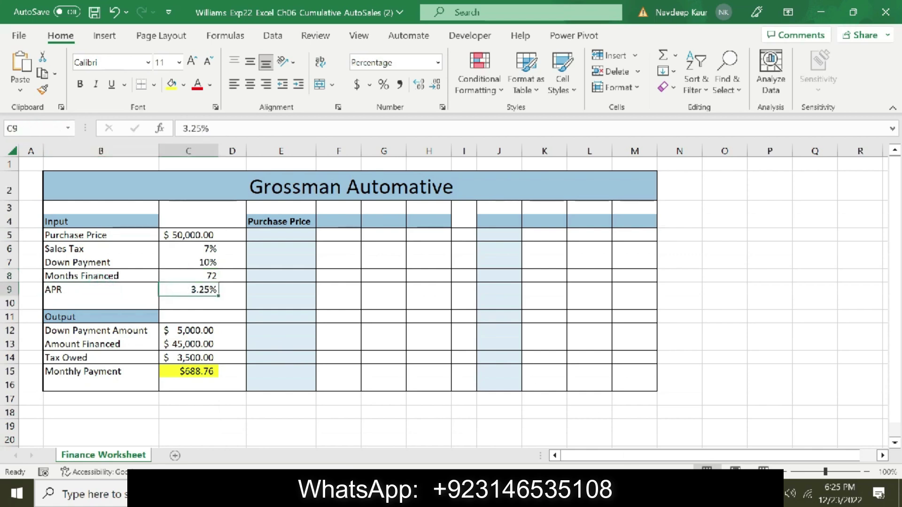
key(alt+Tab)
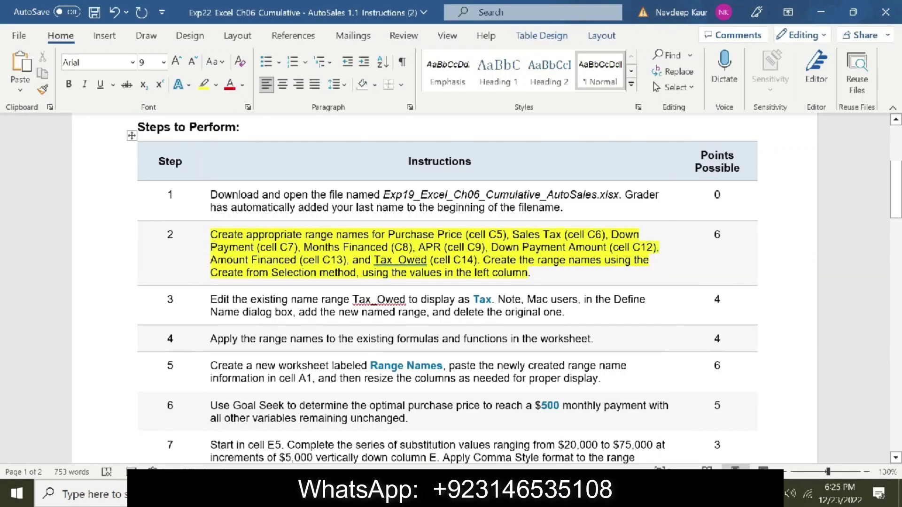
key(alt+Tab)
key(alt+Tab)
key(alt+Tab)
click(60, 128)
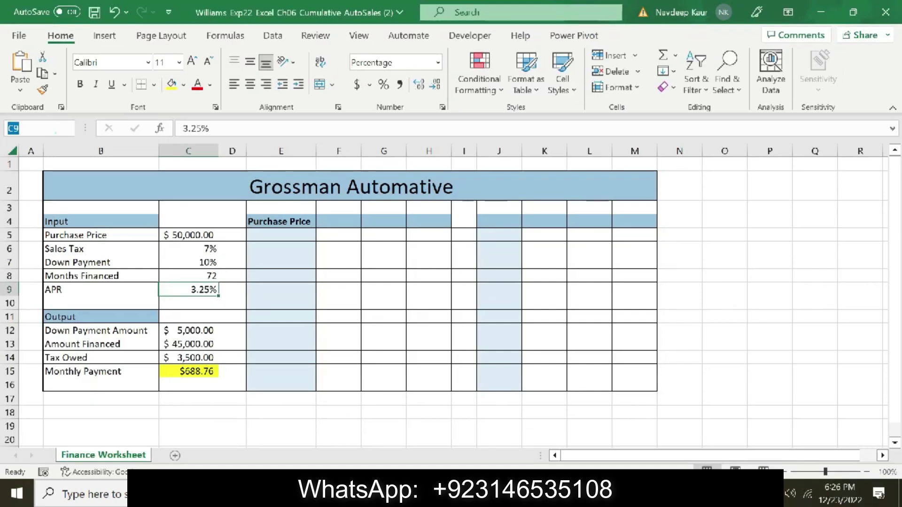
text(APR)
key(Return)
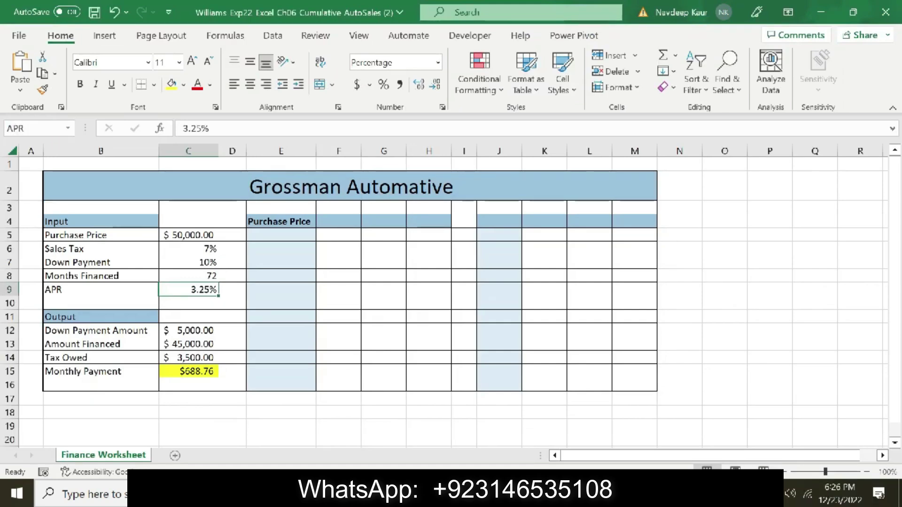
Step: Review the remaining range names in the Word instructions and copy the Down Payment Amount label from cell B12 in Excel
key(alt+Tab)
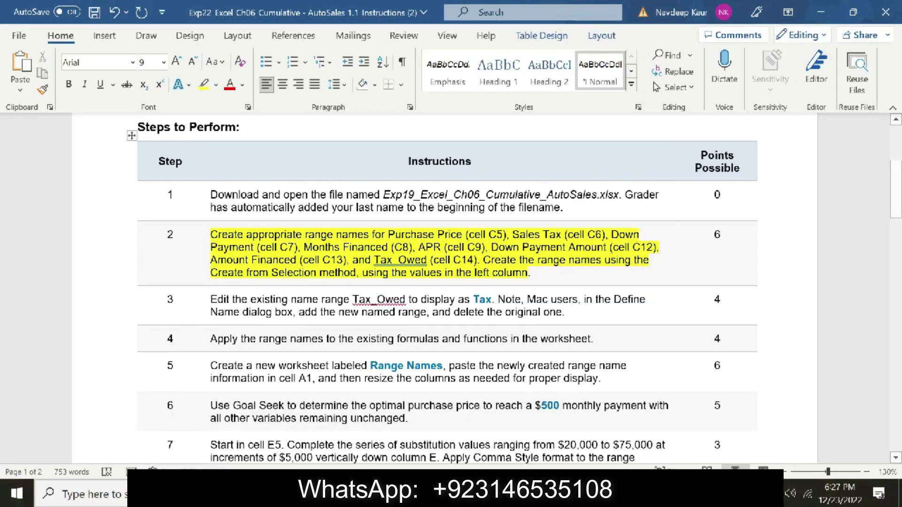
key(alt+Tab)
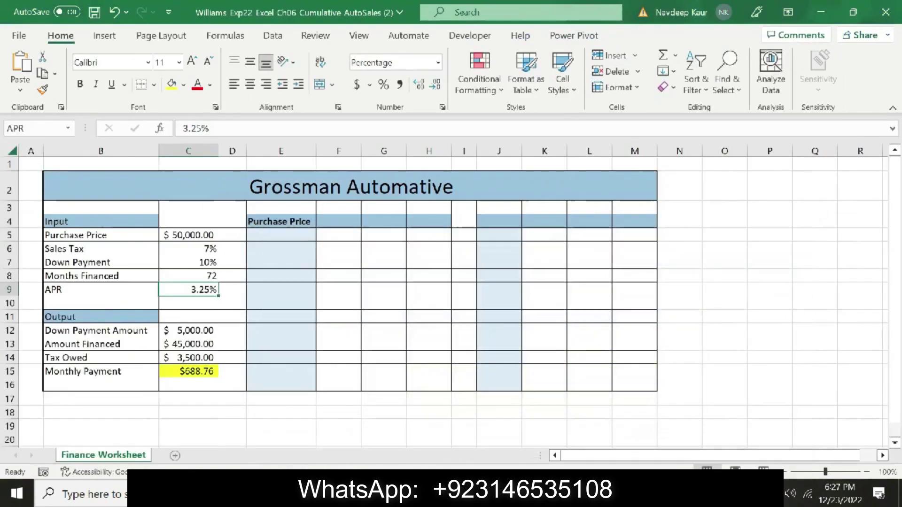
click(133, 331)
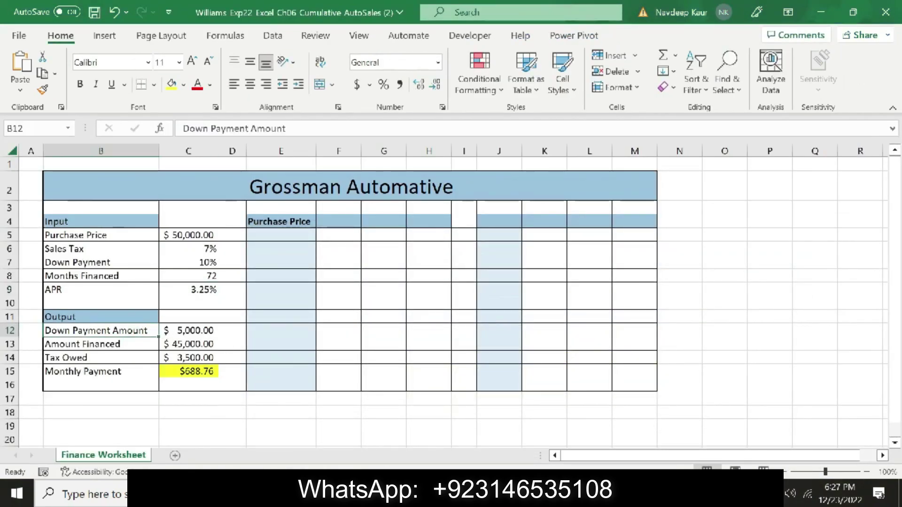
drag(293, 128, 169, 120)
key(ctrl+c)
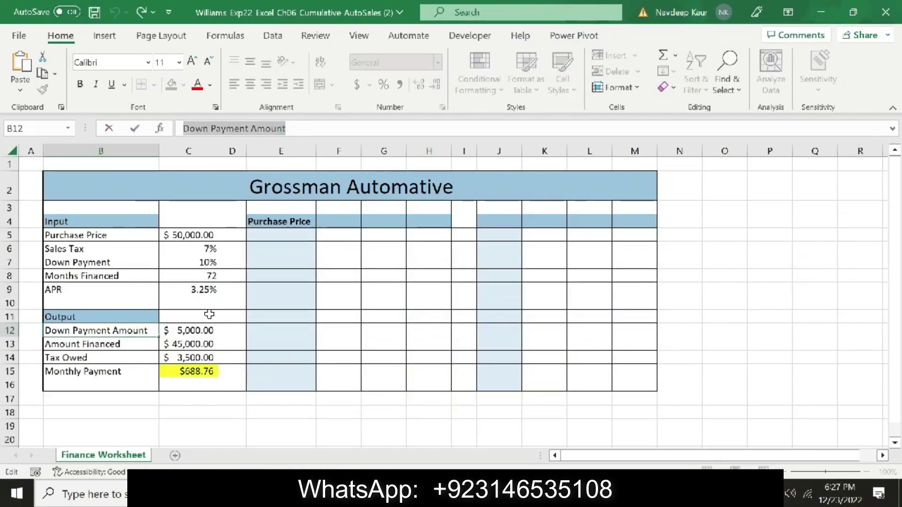
Step: Name cell C12 Down_Payment_Amount, using the copied label with underscores in place of both spaces
click(179, 340)
click(185, 329)
click(49, 129)
key(ctrl+v)
click(22, 129)
key(Left)
key(Left)
key(Left)
key(Left)
key(Left)
key(Left)
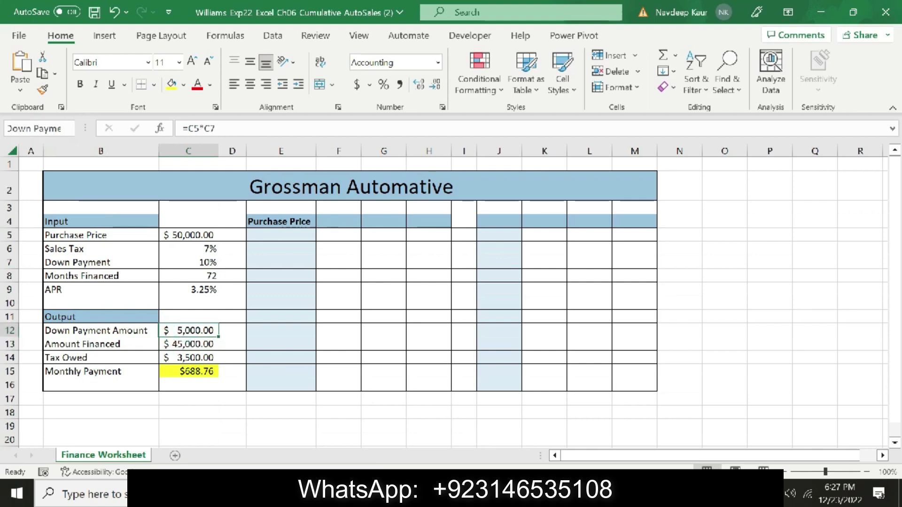
key(BackSpace)
text(_)
key(Right)
key(Right)
key(Right)
key(Right)
key(Right)
key(Right)
key(Right)
key(Right)
key(Right)
key(Right)
key(BackSpace)
text(_)
key(End)
key(Return)
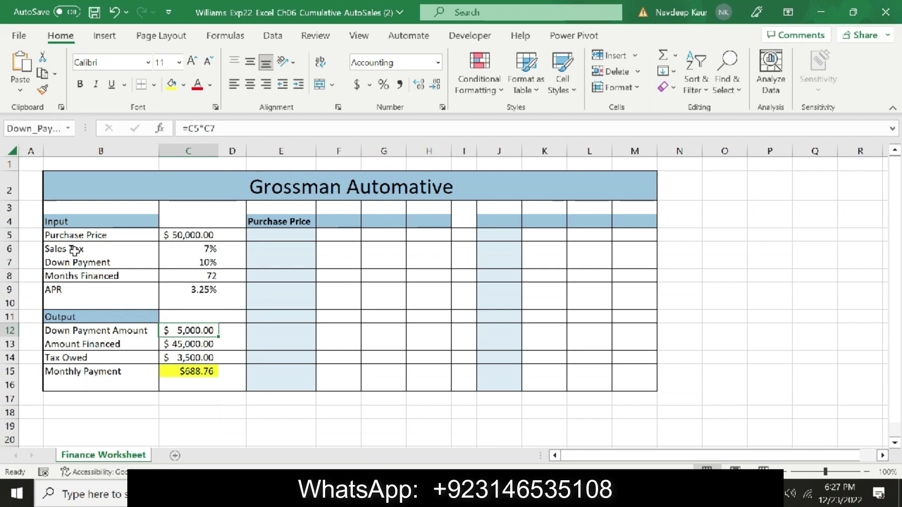
Step: Name cell C13 Amount_Financed, using the label from cell B13 with an underscore in place of the space
click(106, 344)
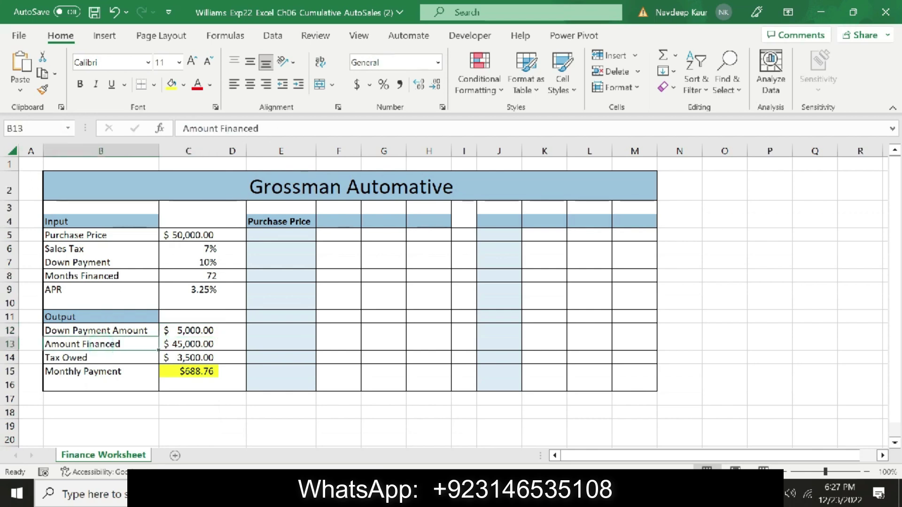
drag(261, 128, 183, 128)
key(ctrl+c)
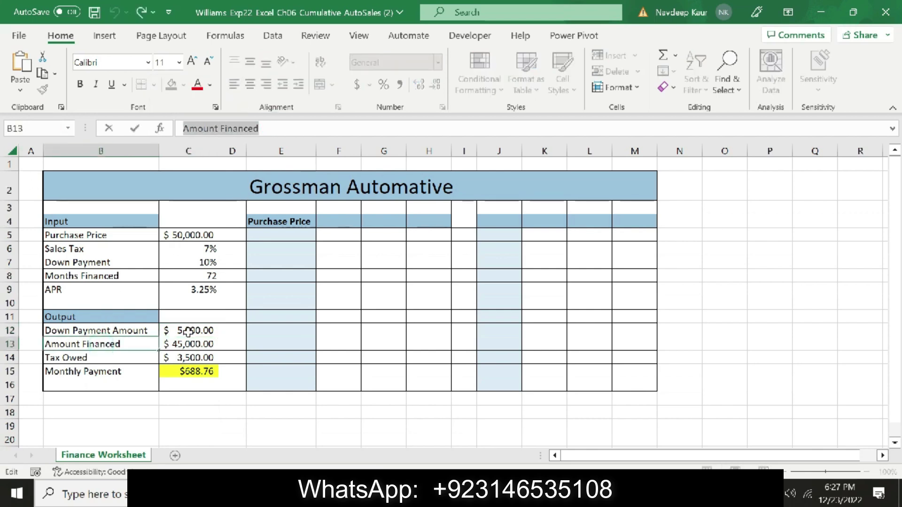
click(174, 344)
click(43, 128)
key(ctrl+v)
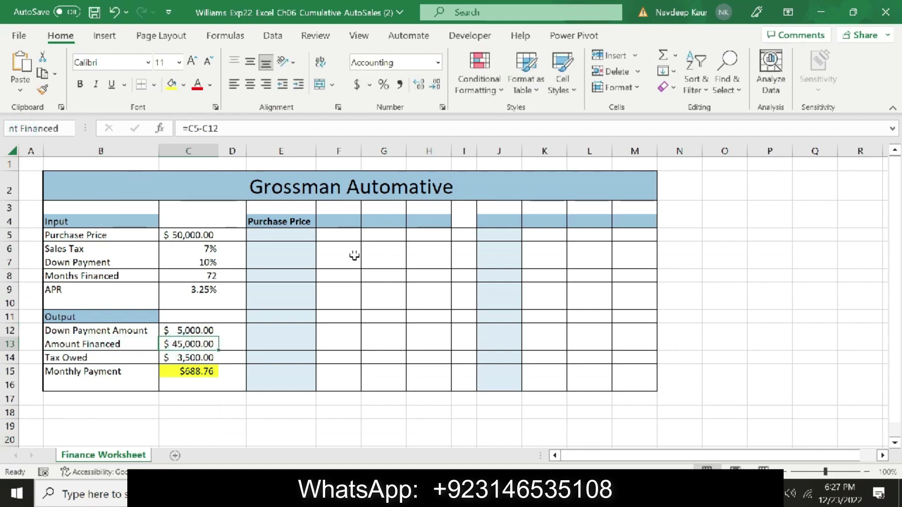
text(_)
key(Right)
key(Return)
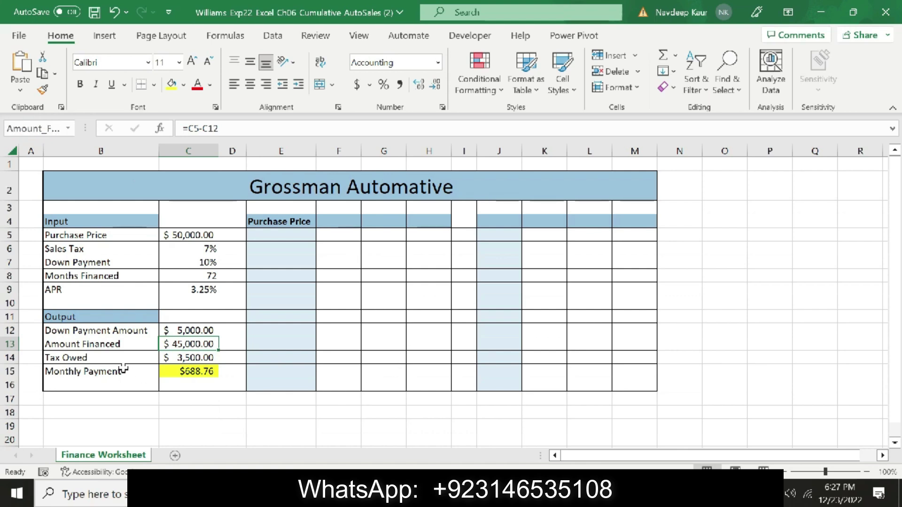
Step: Name cell C14 Tax_Owed, using the label from cell B14 with an underscore in place of the space
click(116, 359)
triple_click(226, 130)
key(ctrl+c)
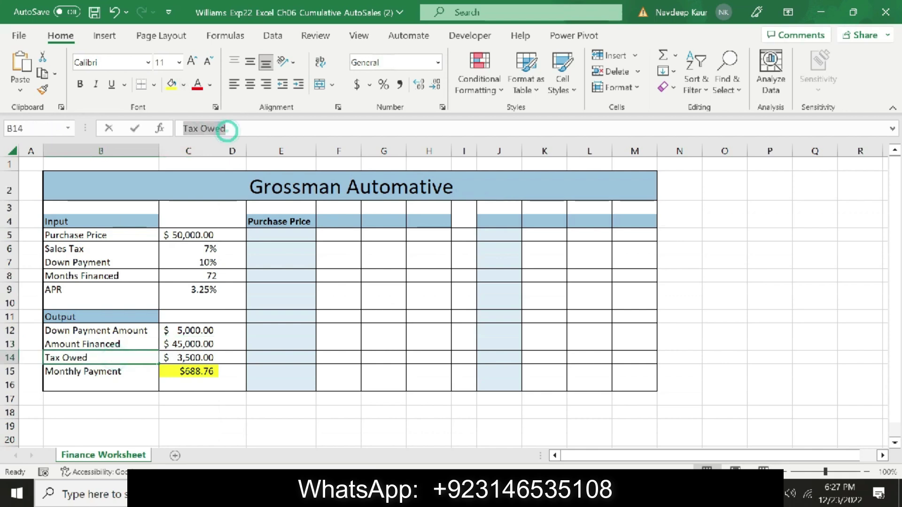
click(185, 359)
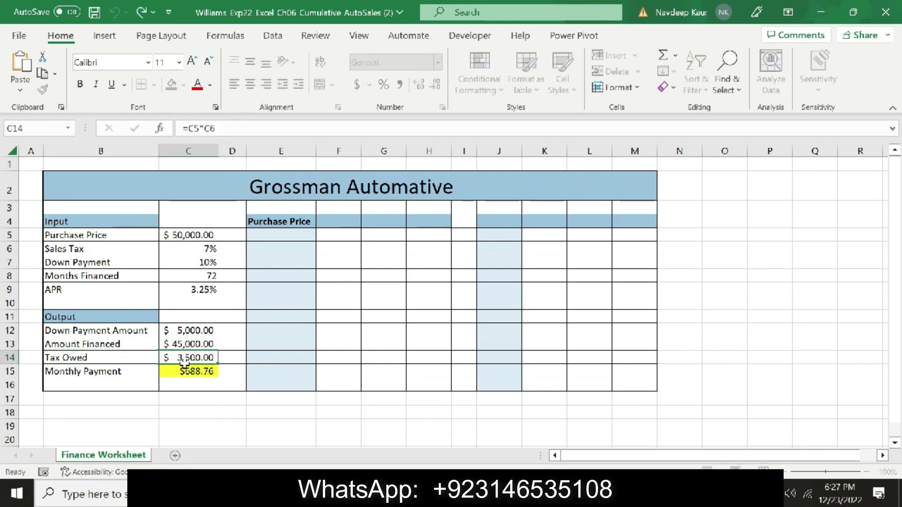
click(30, 128)
key(ctrl+v)
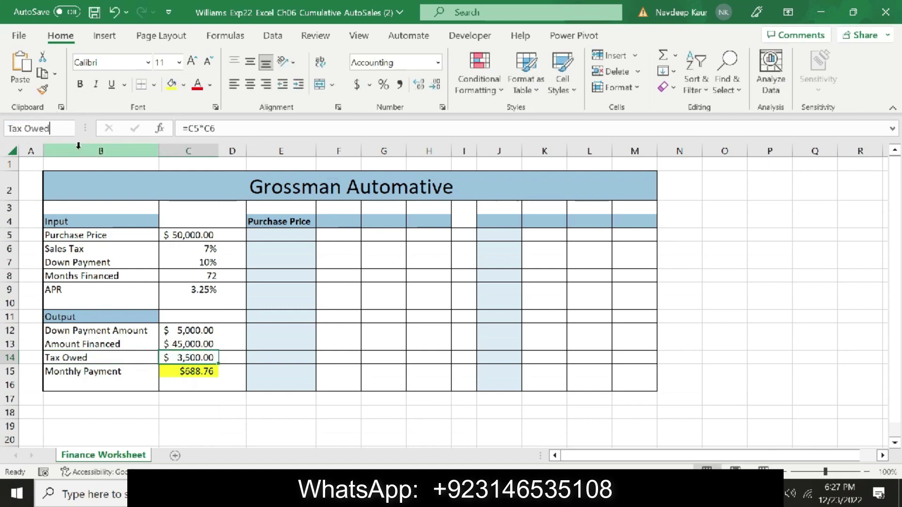
key(BackSpace)
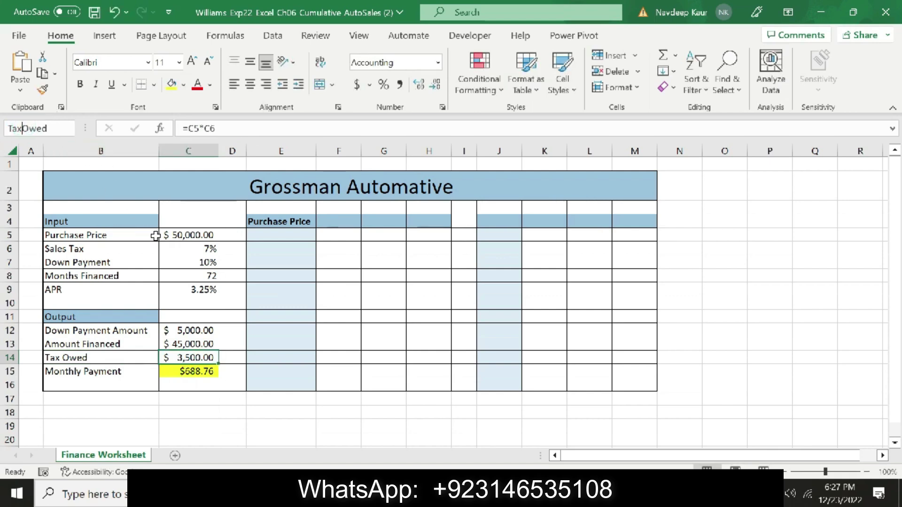
text(_)
Step: Switch to the Word instructions and remove the yellow highlight from the step 2 text
key(alt+Tab)
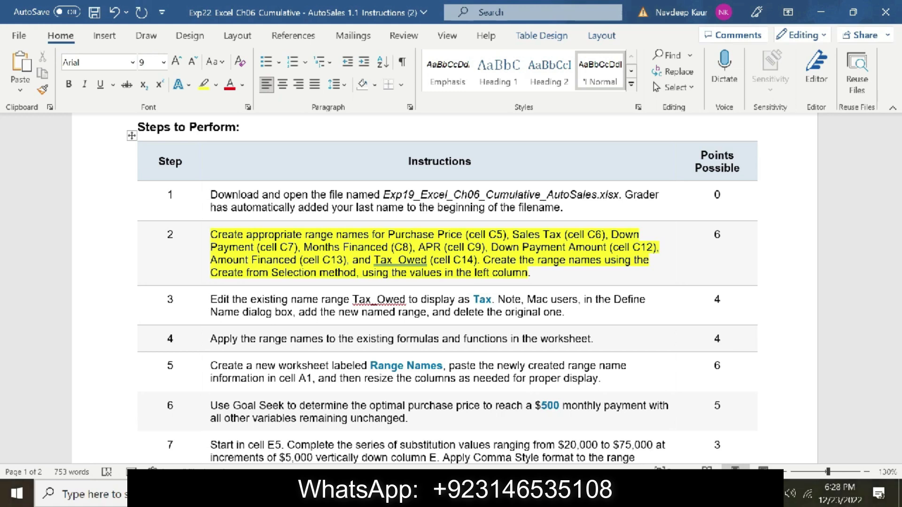
drag(529, 272, 211, 235)
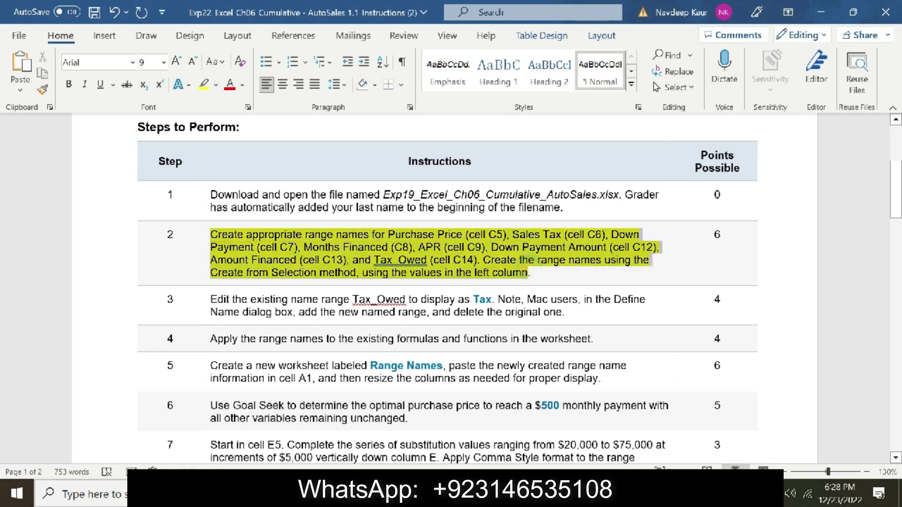
click(203, 85)
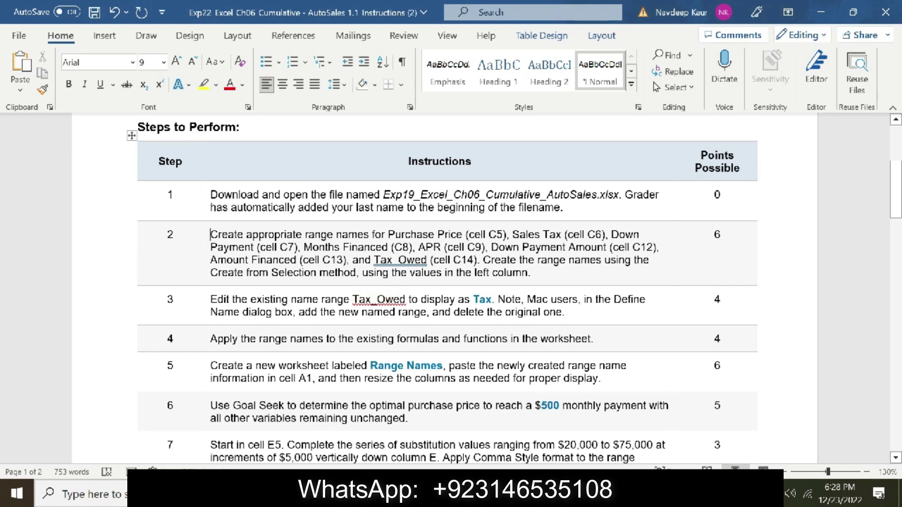
Step: Return to Excel and rename the Tax_Owed range name to Tax in the Name Manager, checking it against the Word instructions
key(alt+Tab)
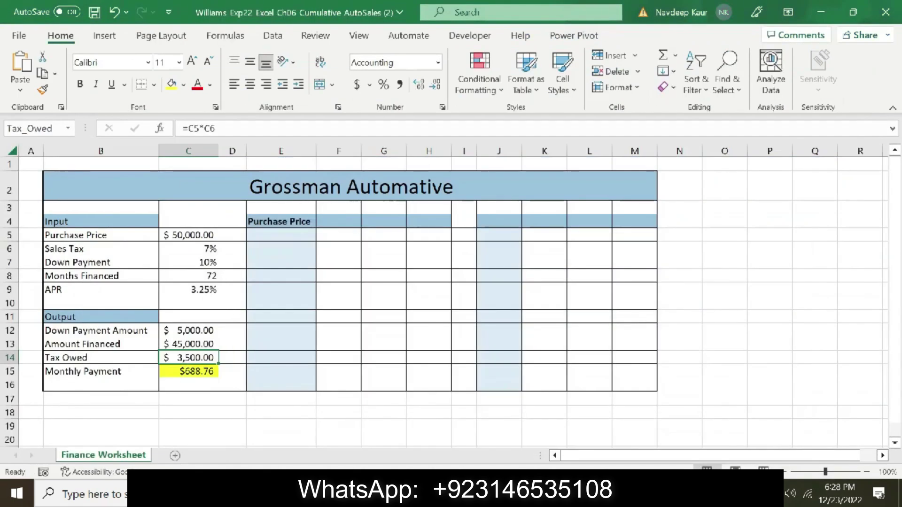
click(225, 36)
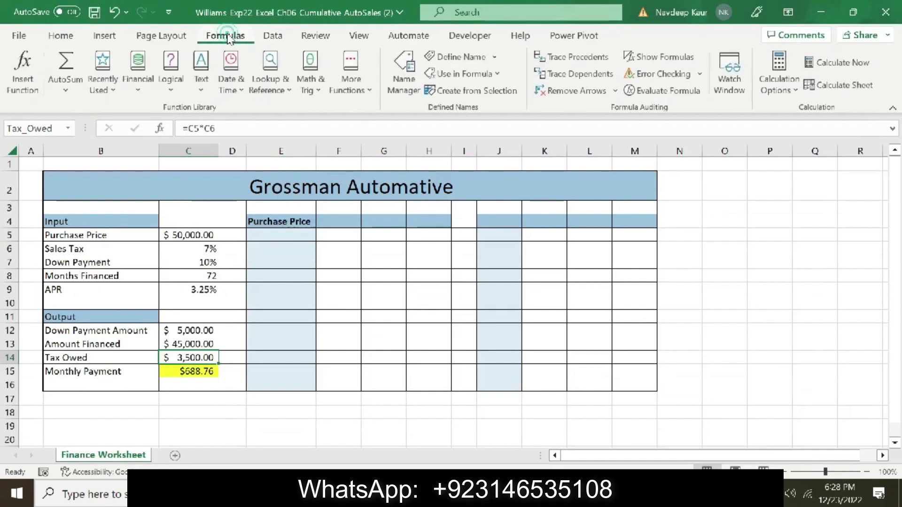
click(405, 82)
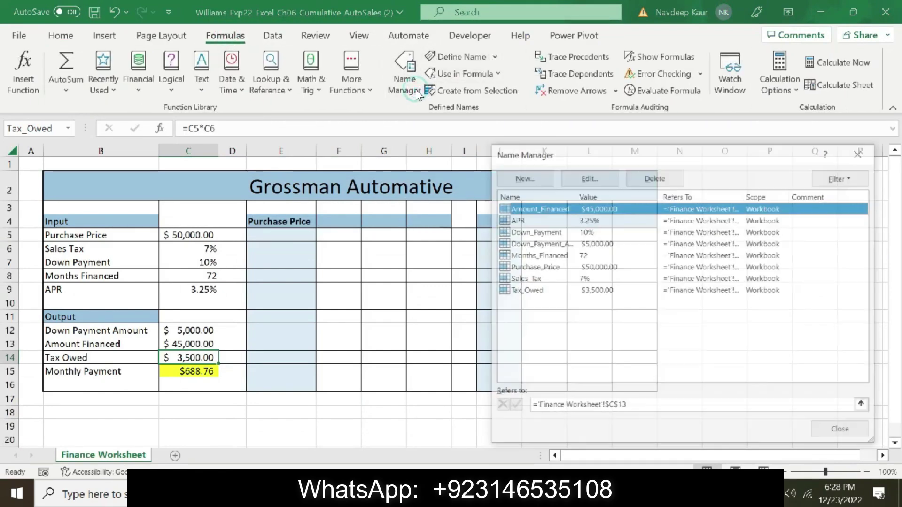
click(526, 290)
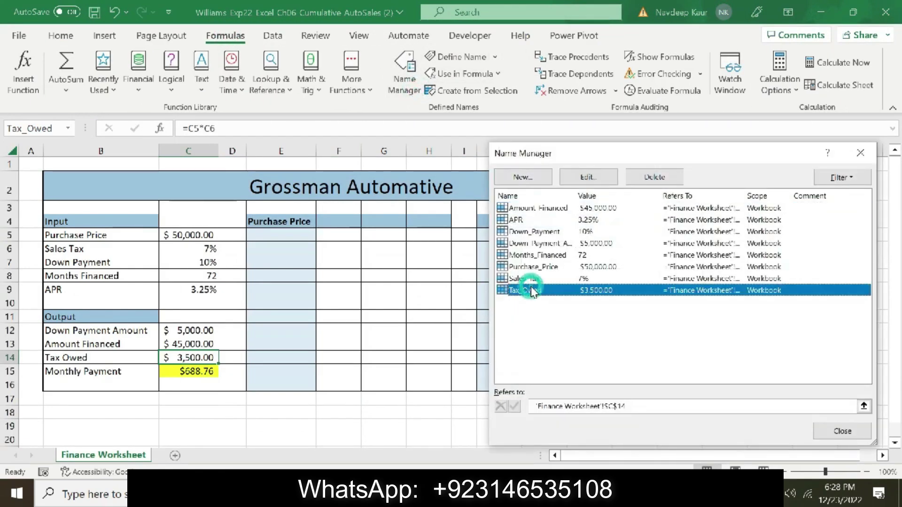
key(alt+Tab)
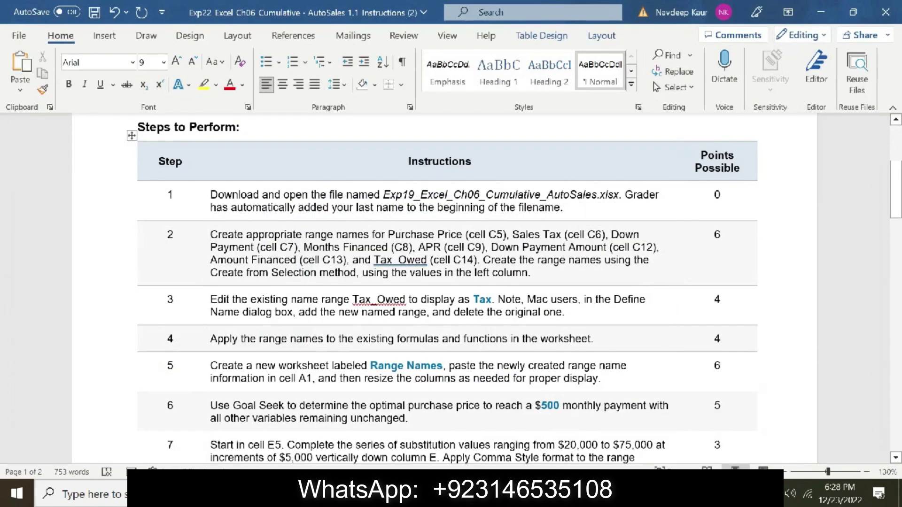
key(alt+Tab)
click(584, 177)
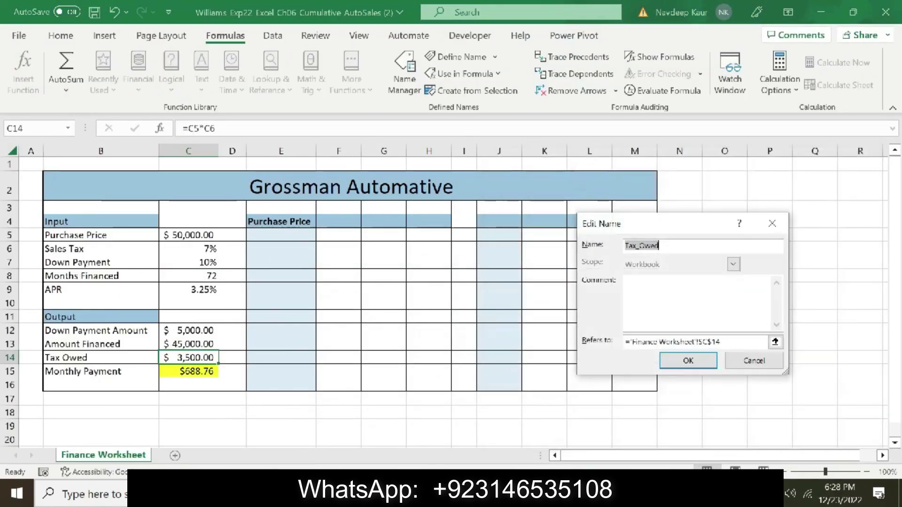
key(End)
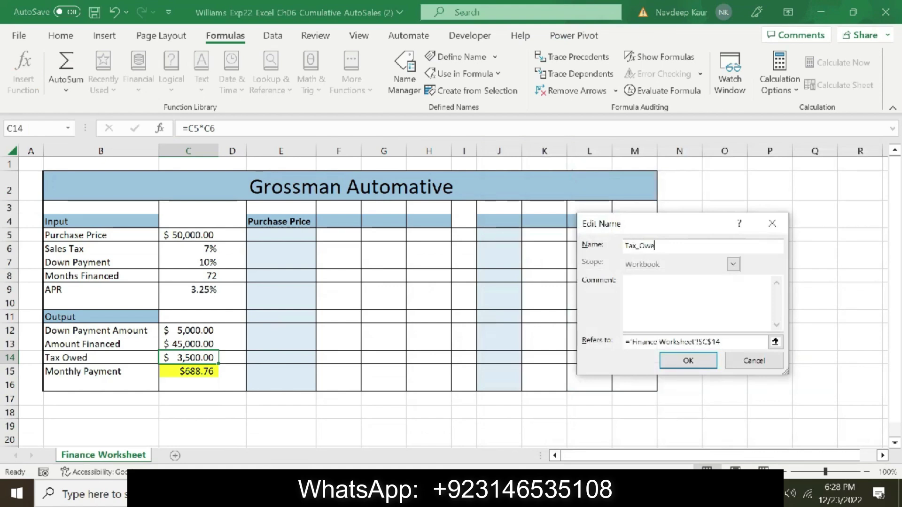
click(682, 366)
key(alt+Tab)
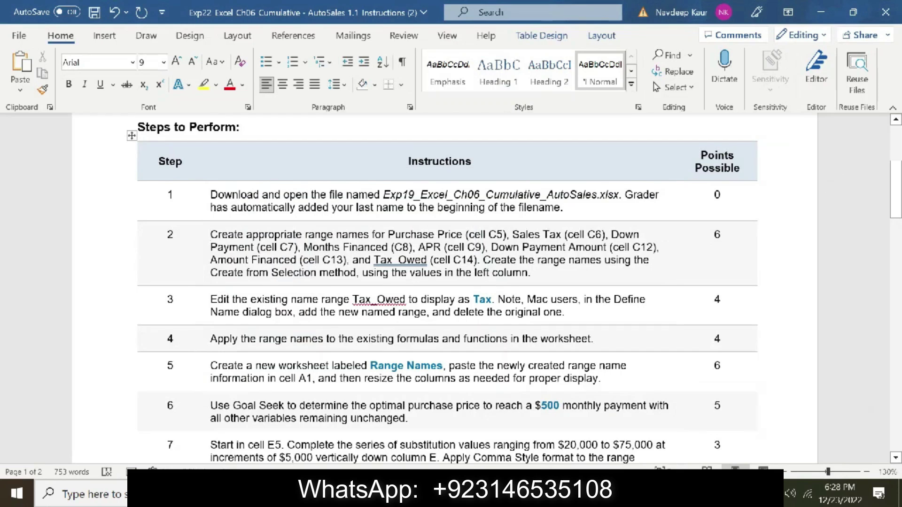
key(alt+Tab)
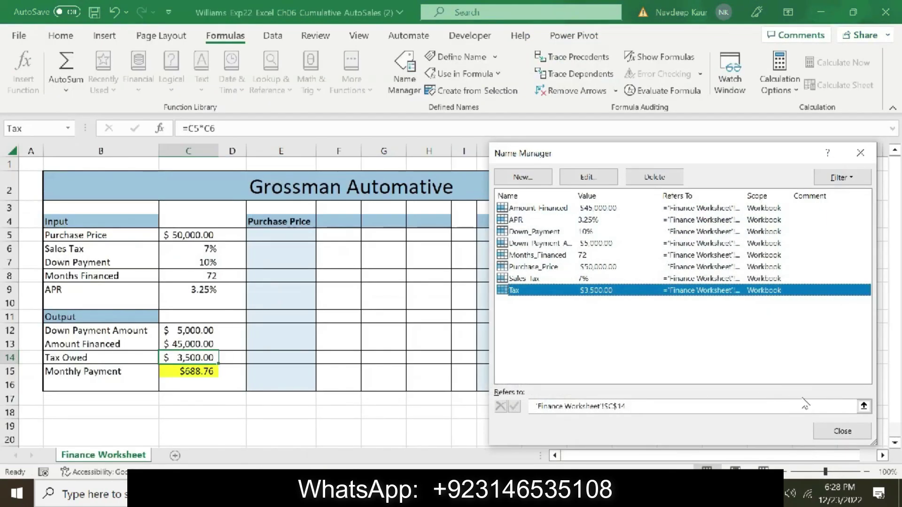
click(839, 430)
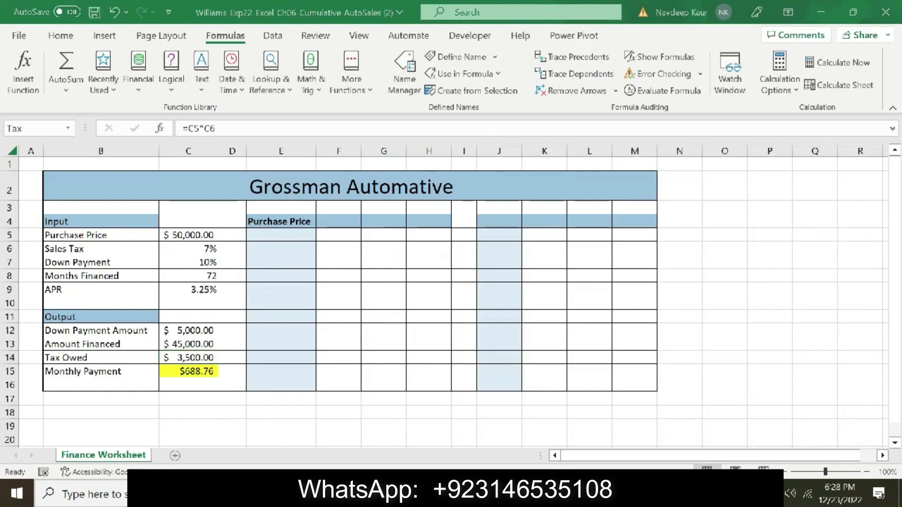
Step: Switch to the Word instructions and highlight the step 4 text in yellow
key(alt+Tab)
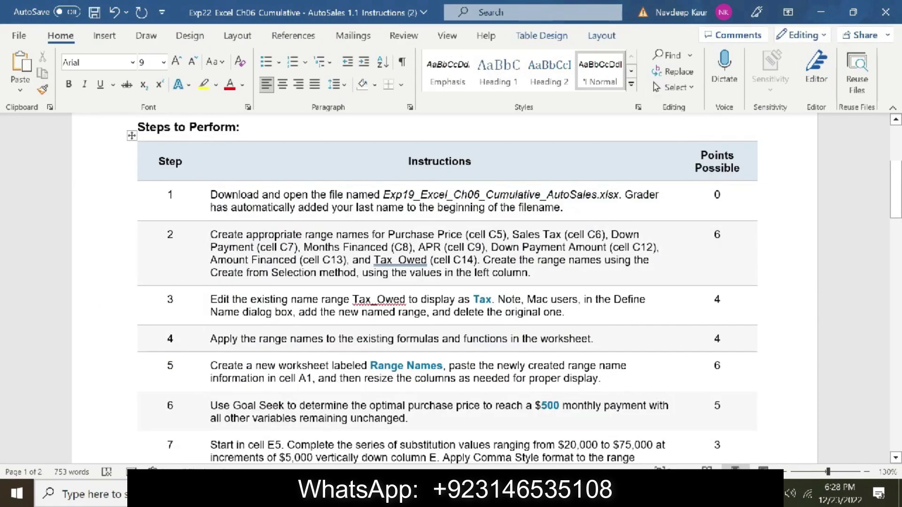
mouse_move(207, 336)
mouse_down()
mouse_move(210, 371)
mouse_move(209, 336)
mouse_up()
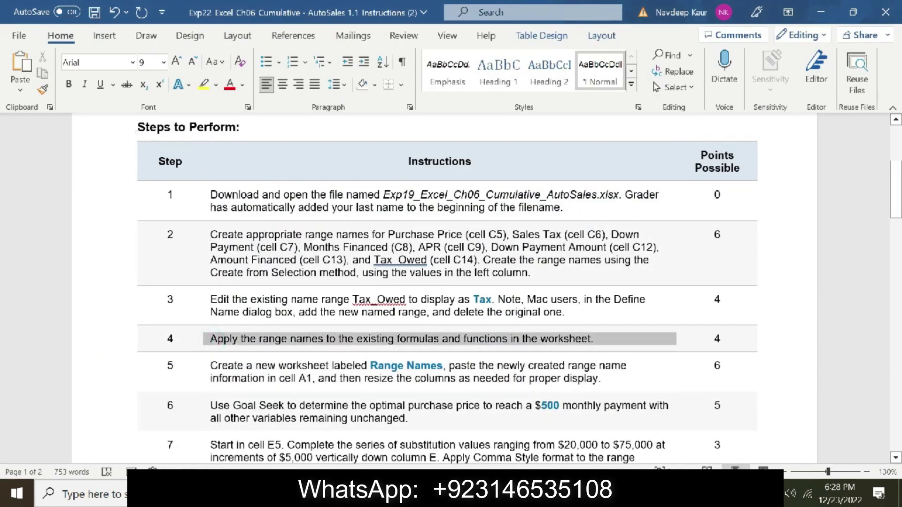
click(203, 85)
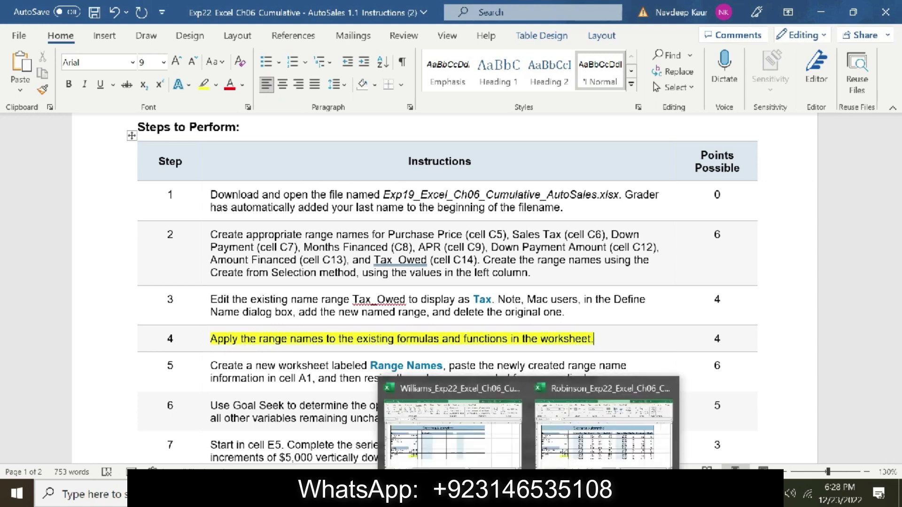
Step: Return to the Excel workbook and check the range names of input cells C5 through C9
click(556, 423)
click(188, 235)
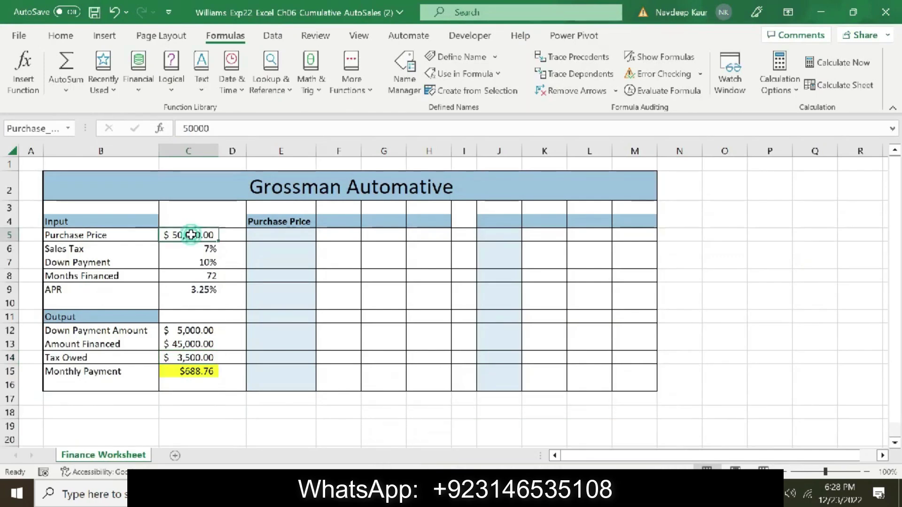
click(190, 249)
click(196, 262)
click(202, 290)
click(206, 276)
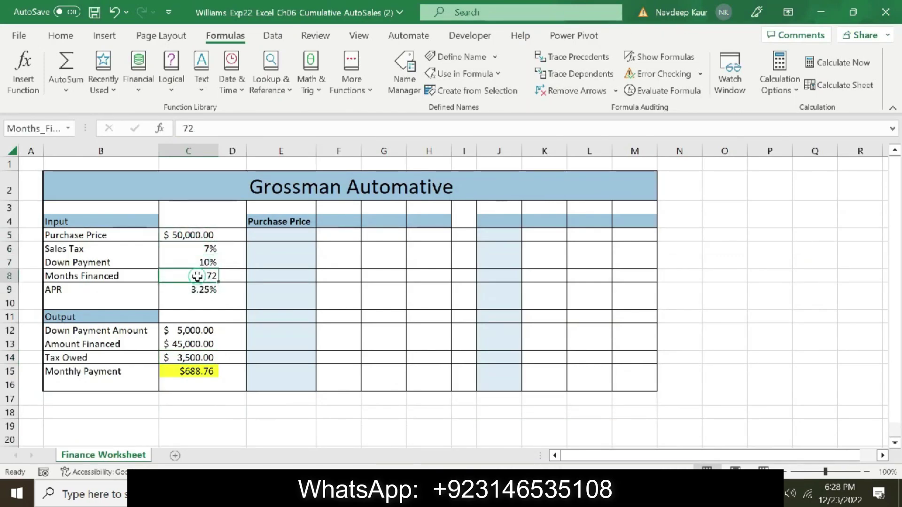
Step: Replace the Down Payment Amount formula in cell C12 with =Purchase_Price*Down_Payment and check the entered formula
click(191, 332)
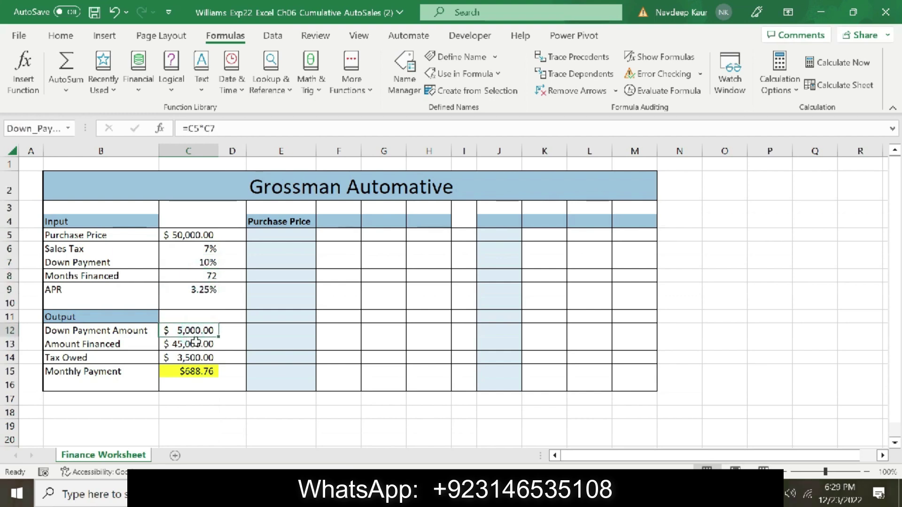
triple_click(233, 129)
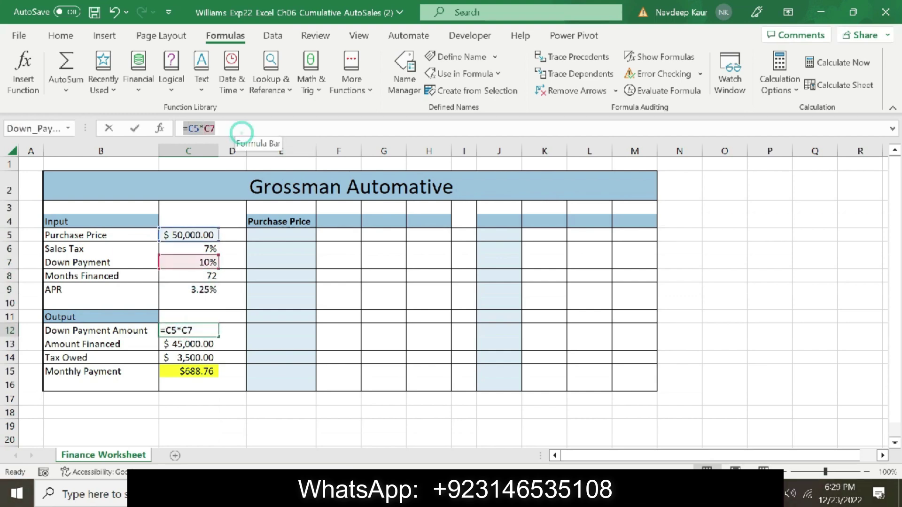
key(BackSpace)
text(=)
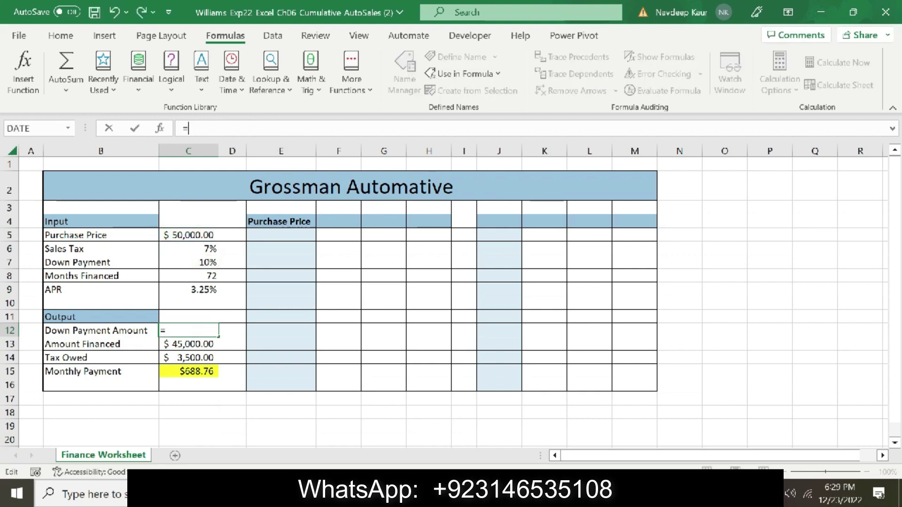
click(188, 236)
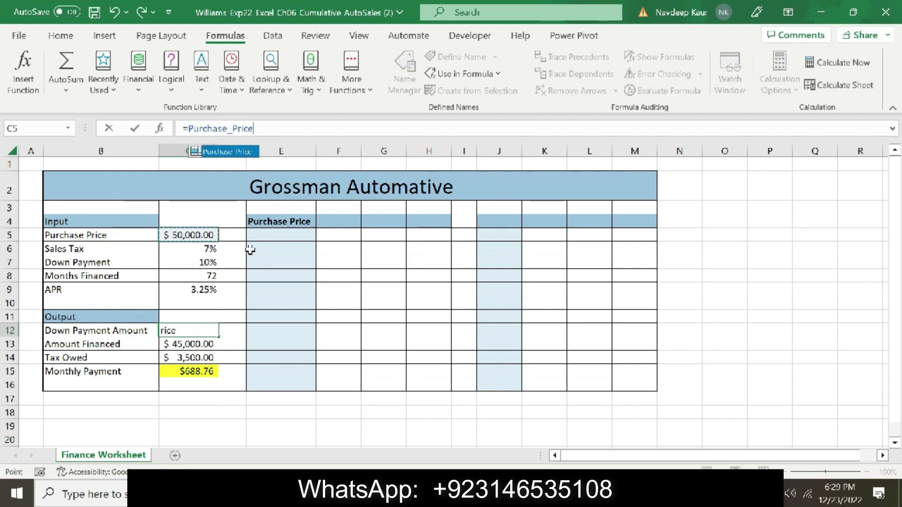
text(*)
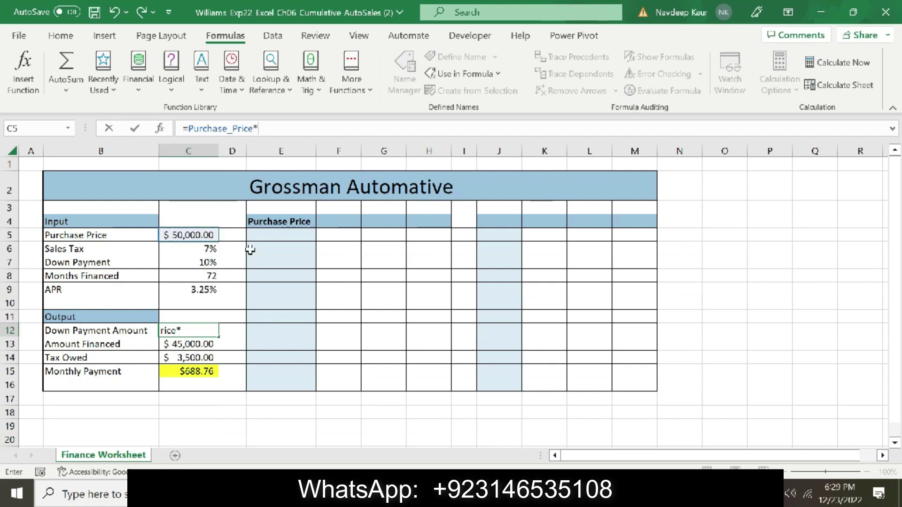
click(196, 263)
key(Return)
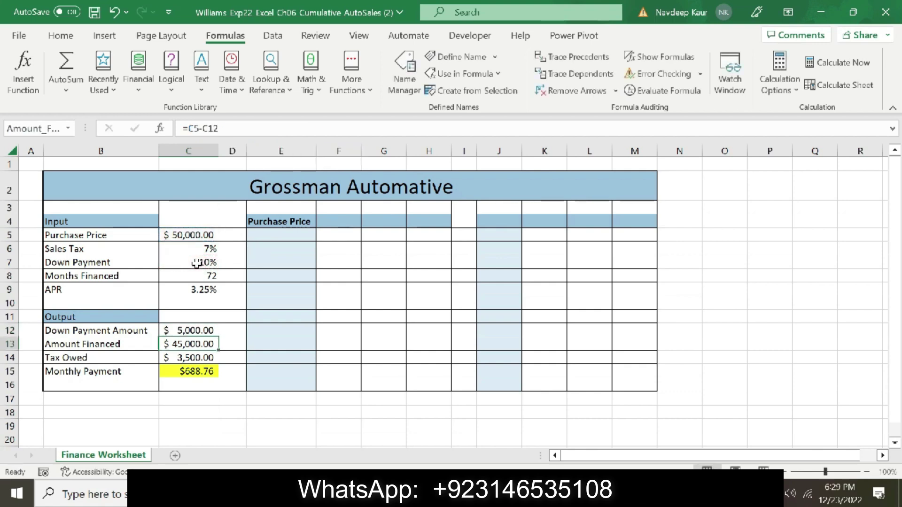
click(193, 330)
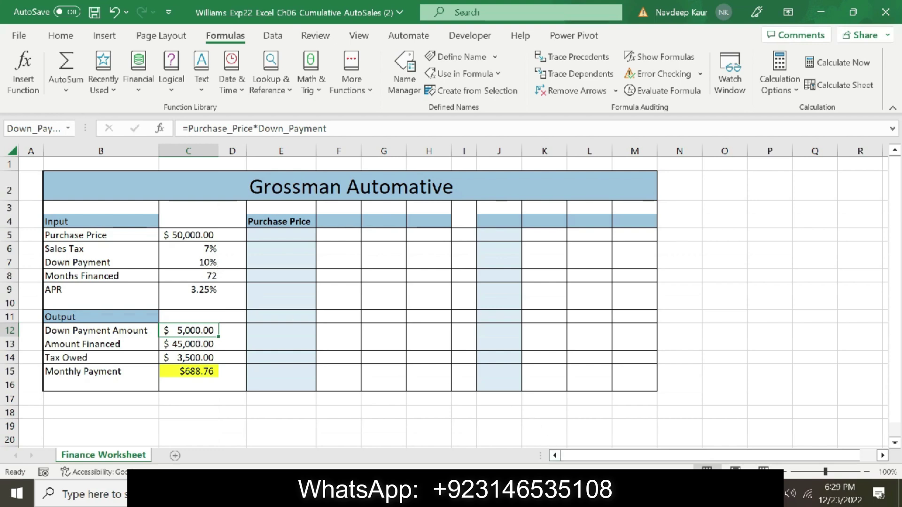
Step: Replace the Amount Financed formula in cell C13 with =Purchase_Price-Down_Payment_Amount
click(188, 344)
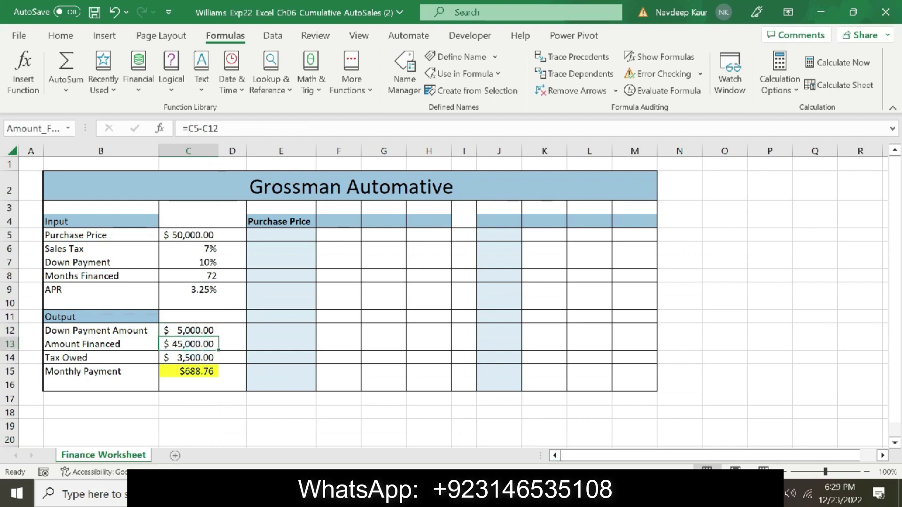
drag(219, 128, 157, 131)
key(Delete)
text(=)
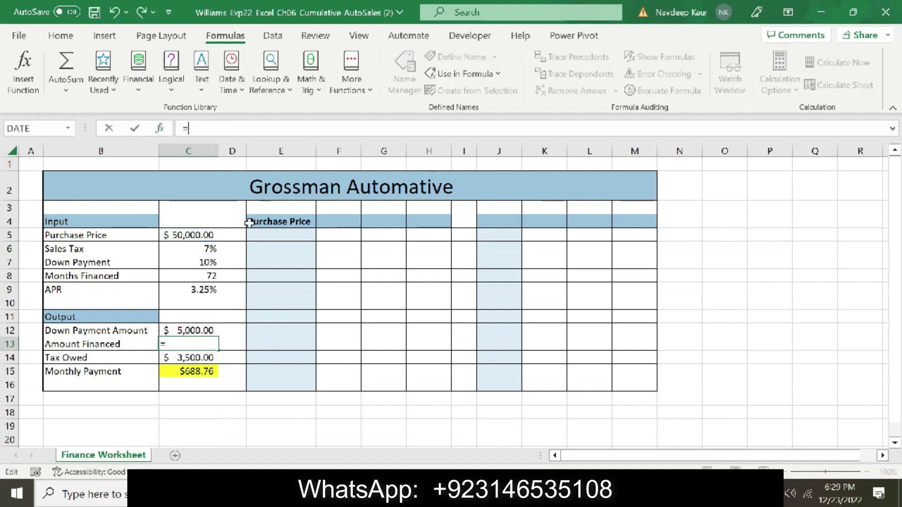
click(195, 235)
text(-)
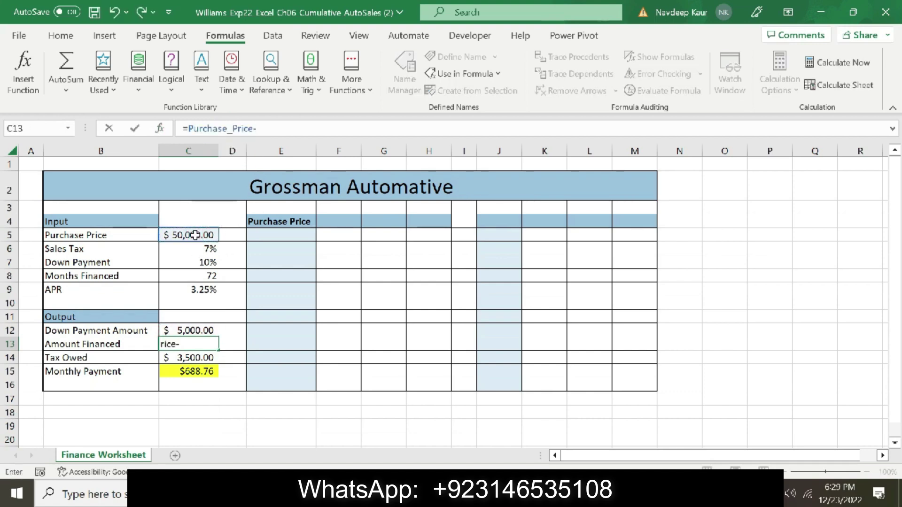
click(186, 331)
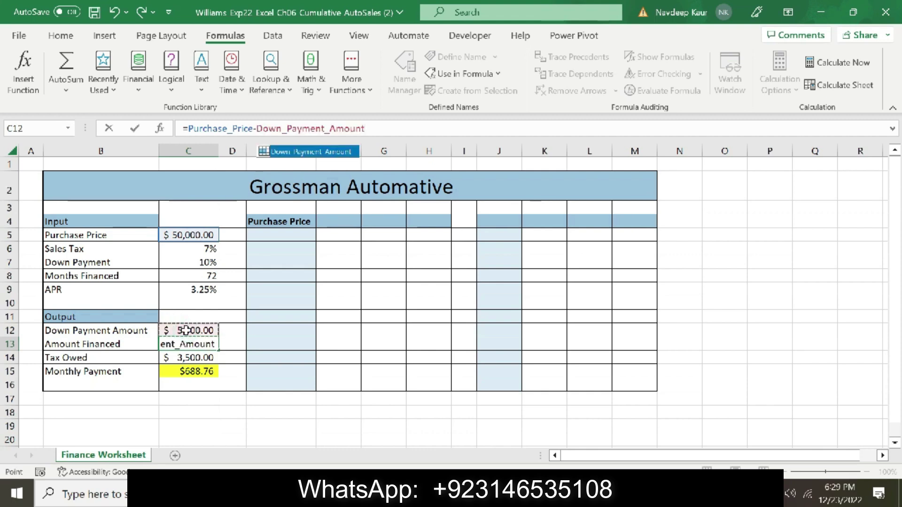
key(Return)
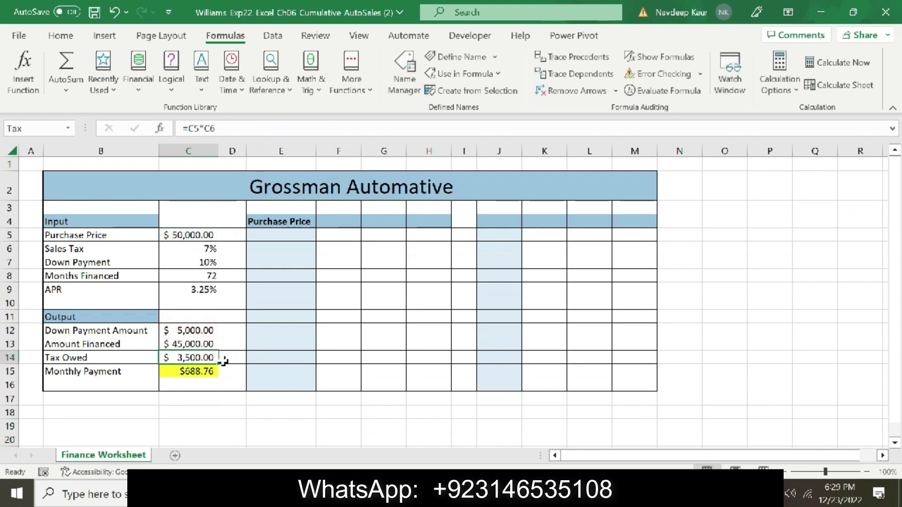
Step: Replace the Tax Owed formula in cell C14 with =Purchase_Price*Sales_Tax
click(202, 358)
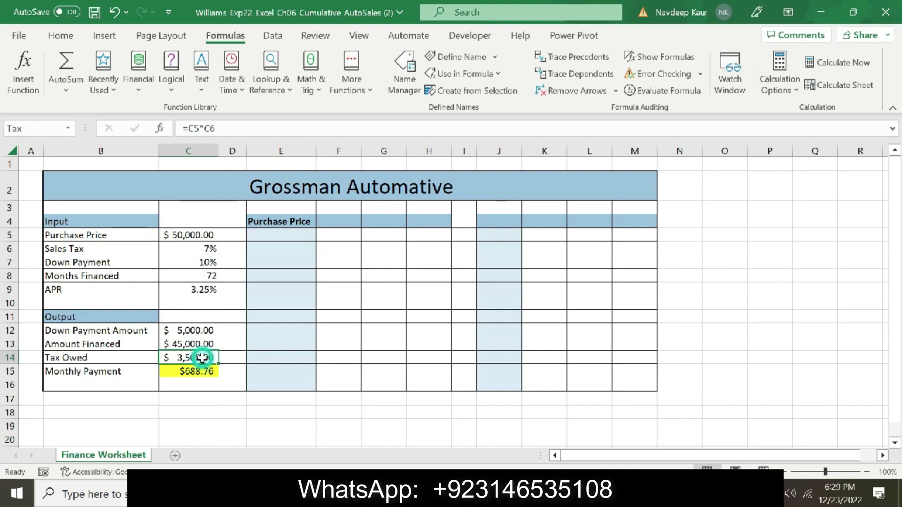
drag(293, 128, 161, 128)
text(=)
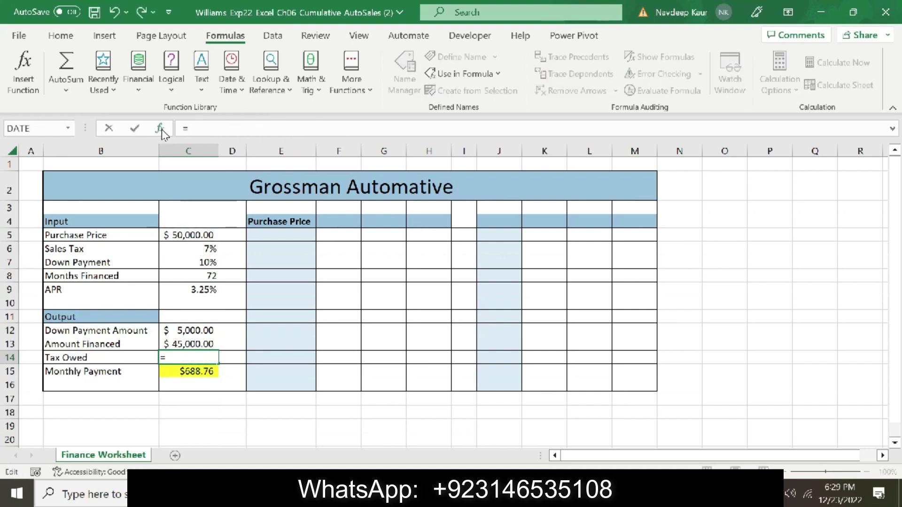
click(198, 235)
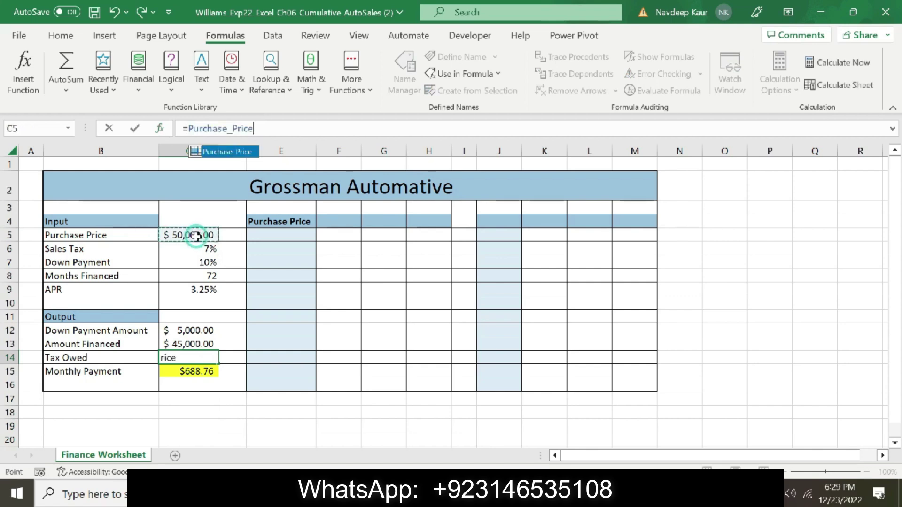
text(*)
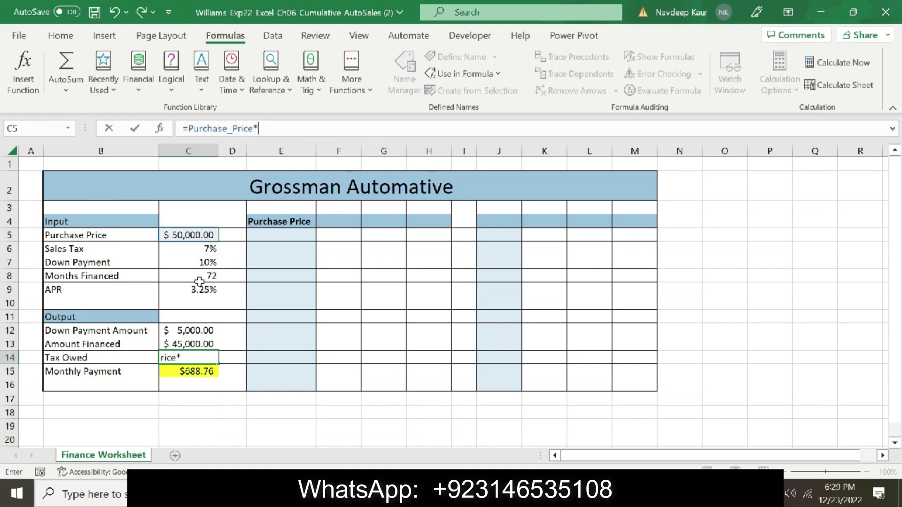
click(190, 249)
key(Return)
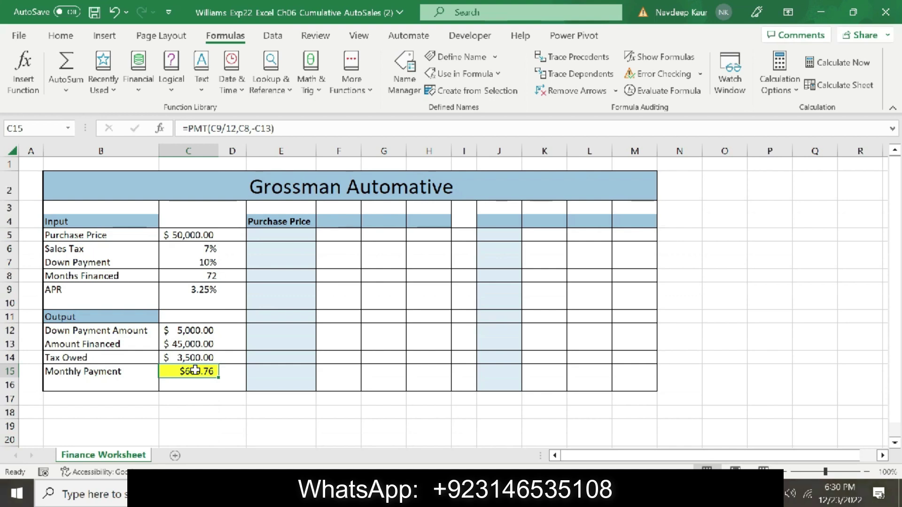
Step: Switch to the Word instructions and remove the yellow highlight from the step 4 text
key(alt+Tab)
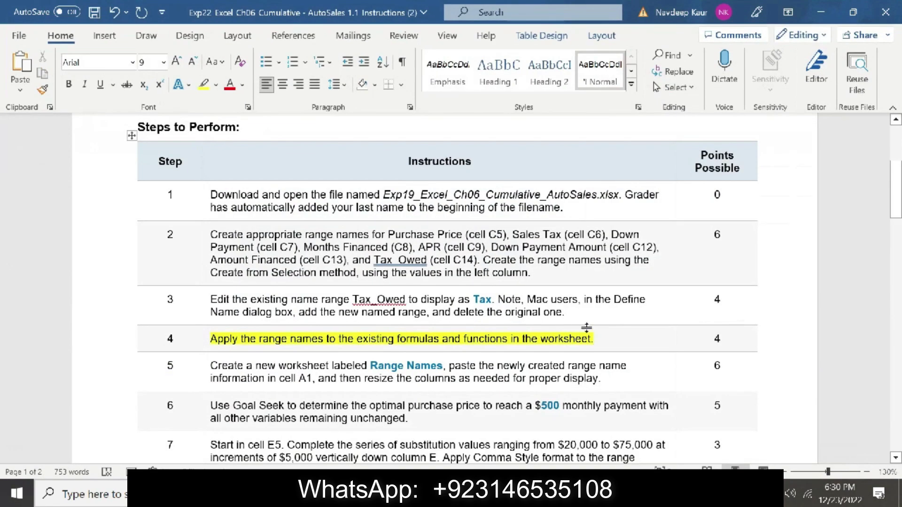
drag(207, 339, 658, 340)
click(204, 85)
click(597, 339)
scroll(4, 223, down, 3)
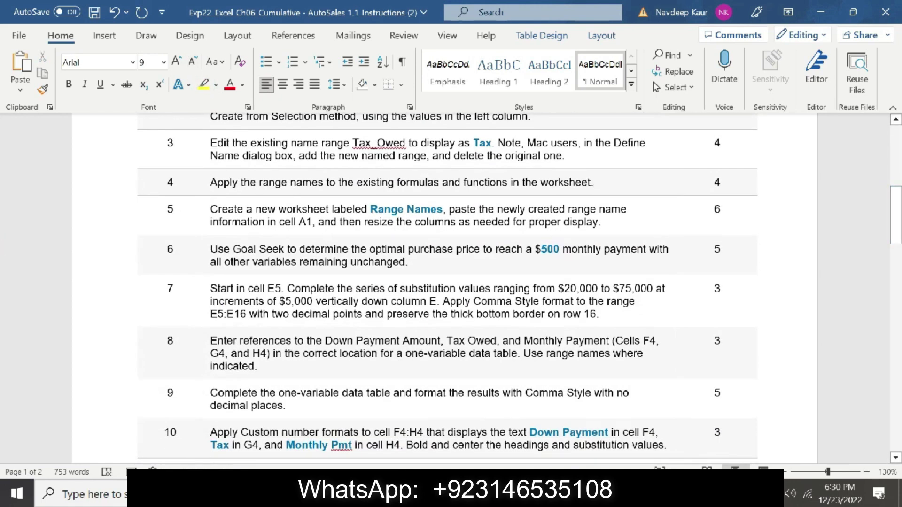
Step: Copy the sheet name from instruction step 5, return to Excel and add a new worksheet named Range Names
drag(371, 209, 442, 212)
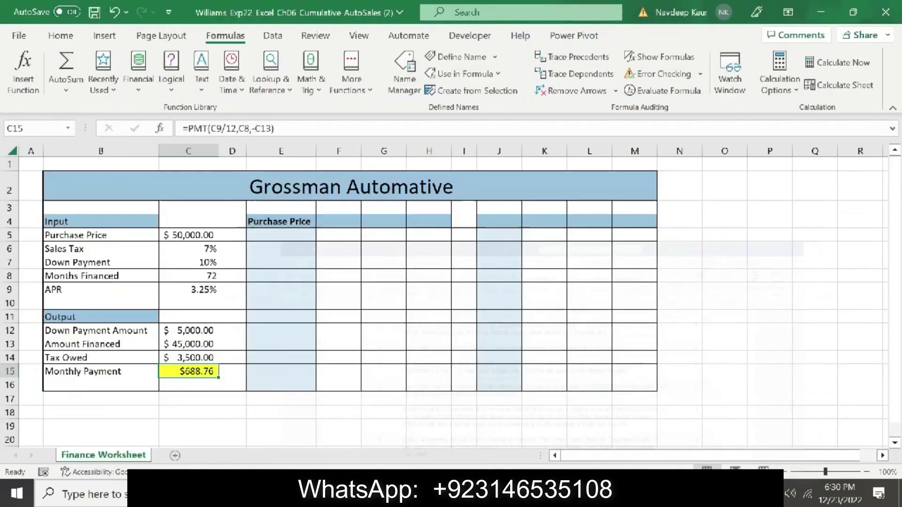
click(160, 493)
click(175, 456)
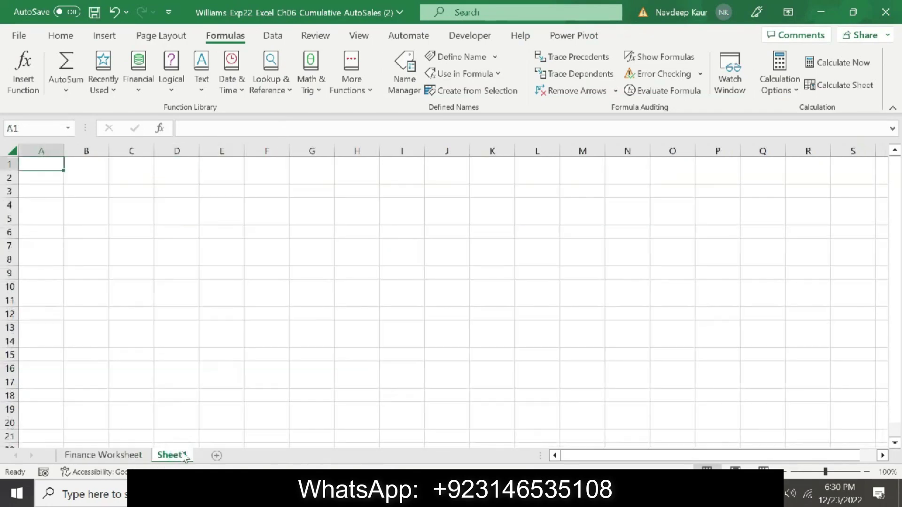
double_click(177, 454)
key(ctrl+v)
key(Return)
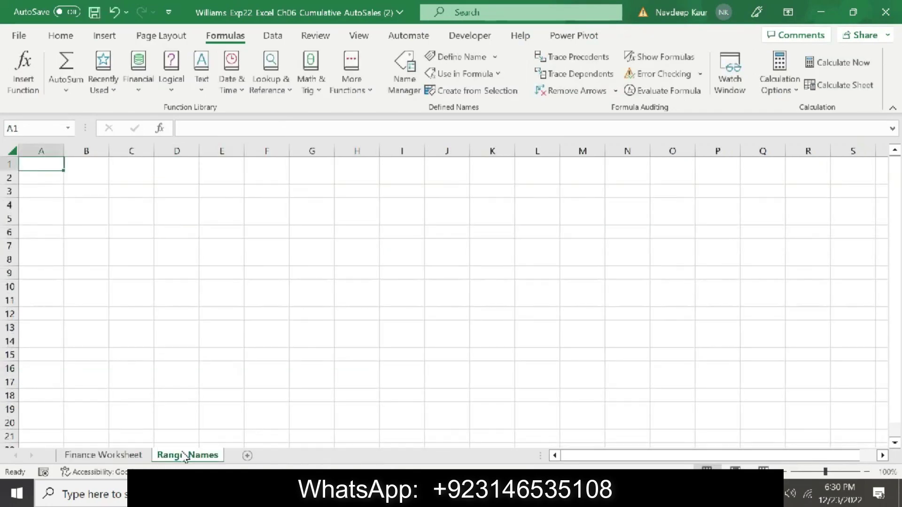
click(497, 57)
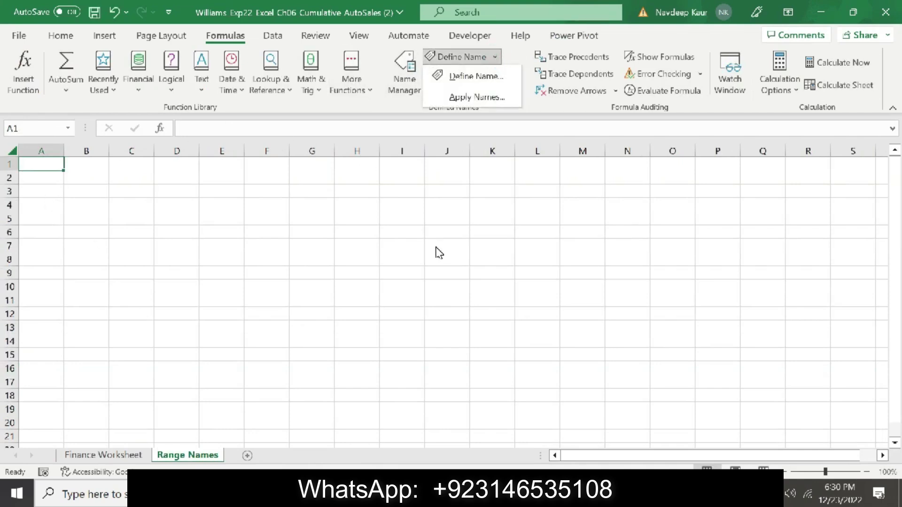
click(562, 198)
click(500, 76)
click(503, 78)
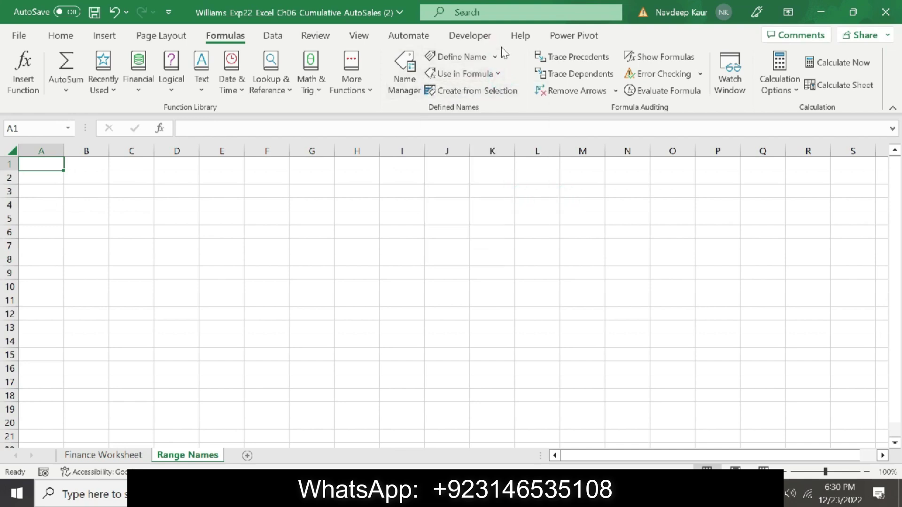
click(486, 56)
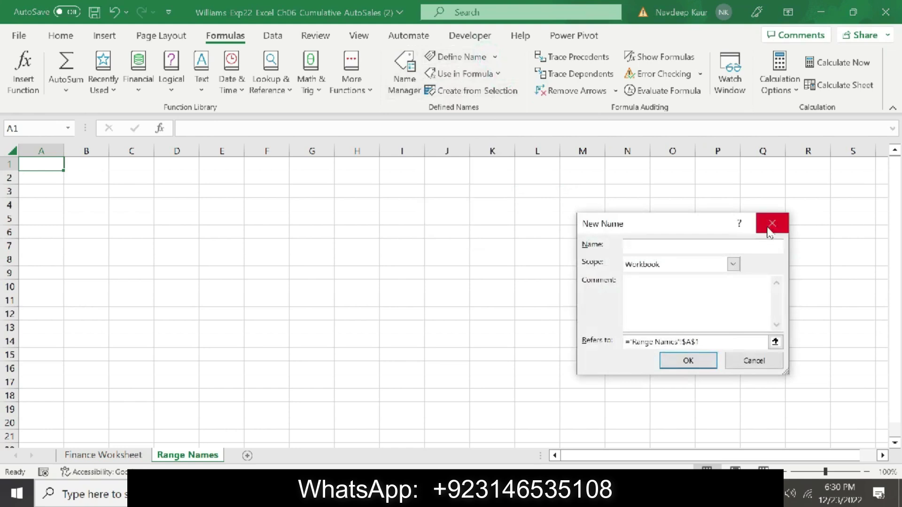
click(770, 223)
click(496, 57)
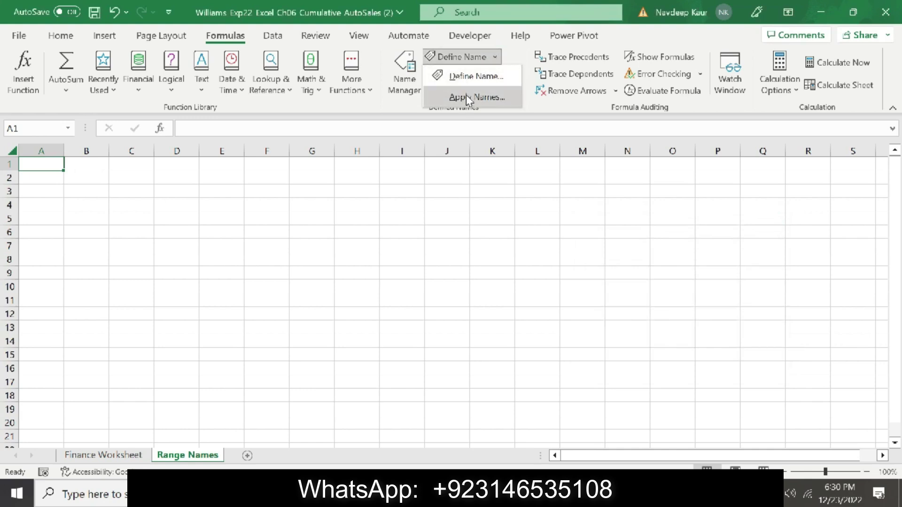
click(493, 223)
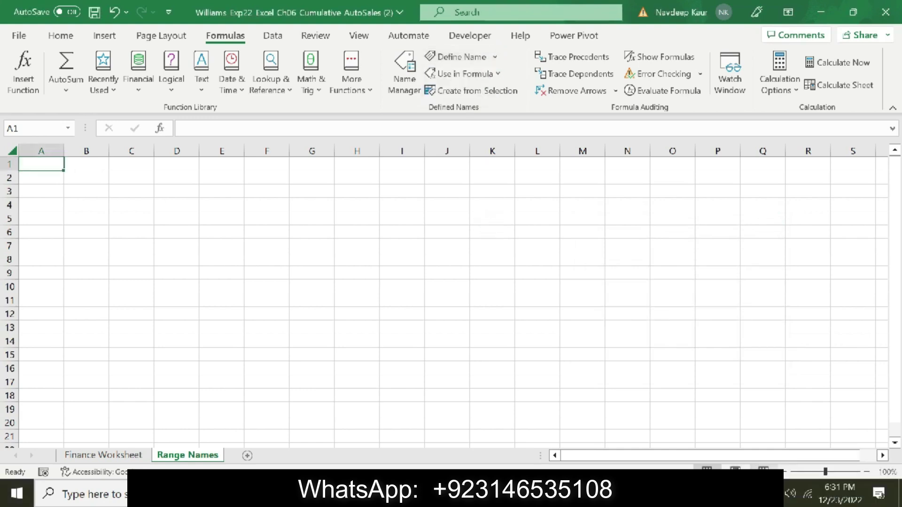
Step: Paste the full list of range names starting in cell A1 of the Range Names sheet
click(497, 73)
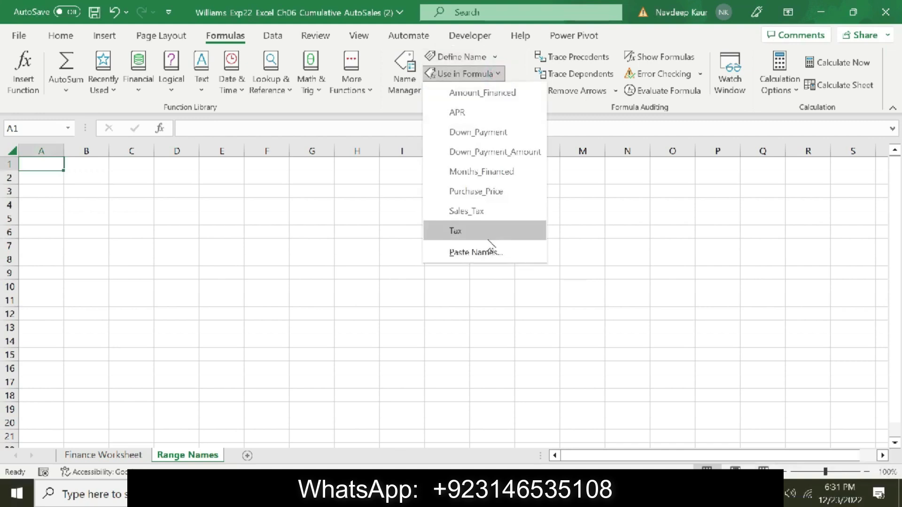
click(486, 254)
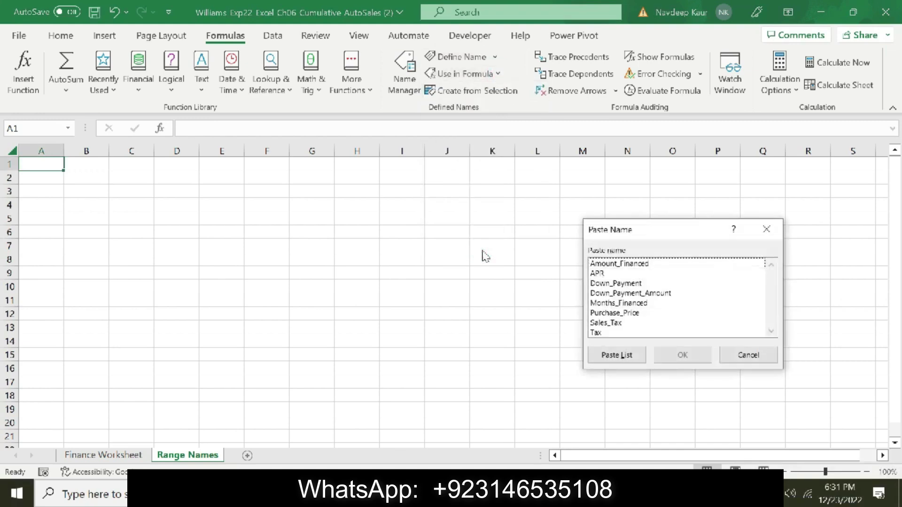
click(624, 354)
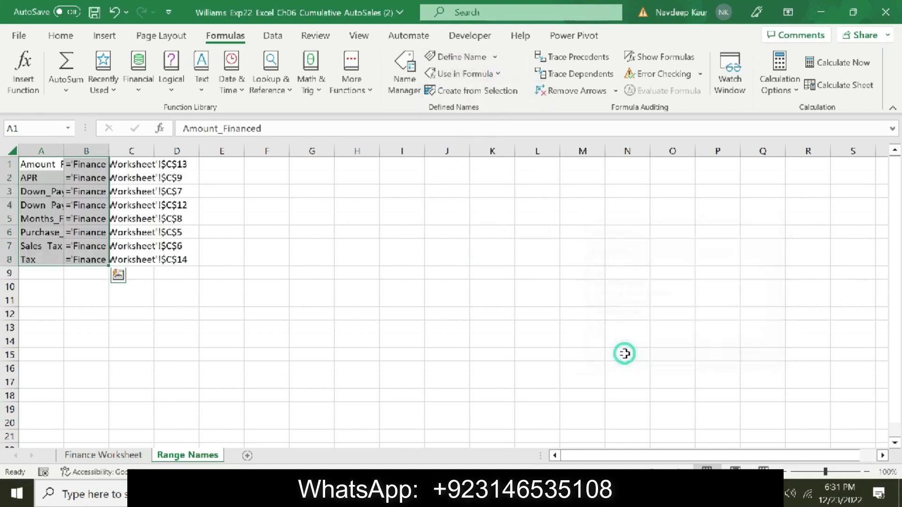
Step: AutoFit columns A and B on the Range Names sheet, checking the Word instructions in between
double_click(63, 150)
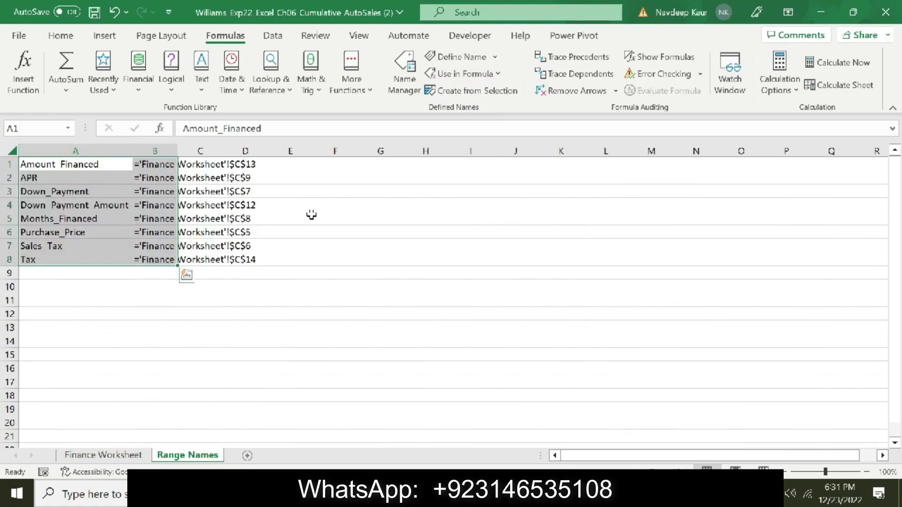
key(alt+Tab)
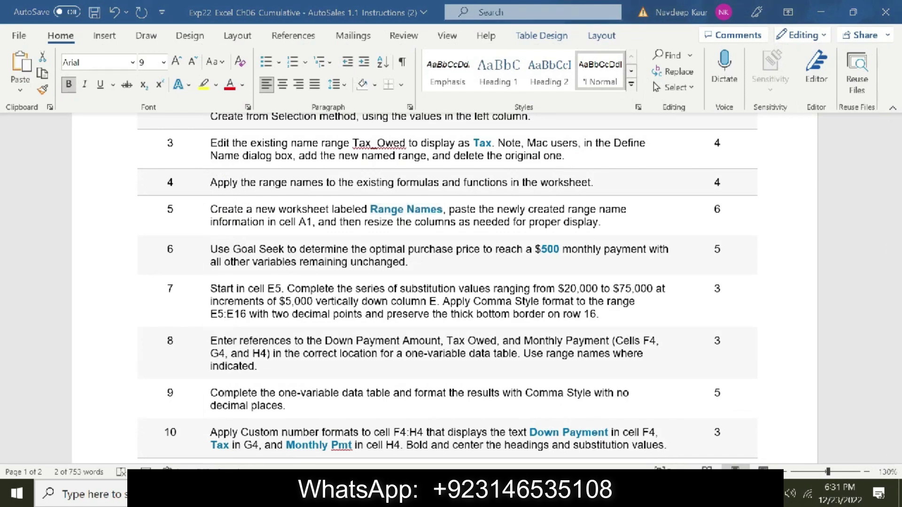
key(alt+Tab)
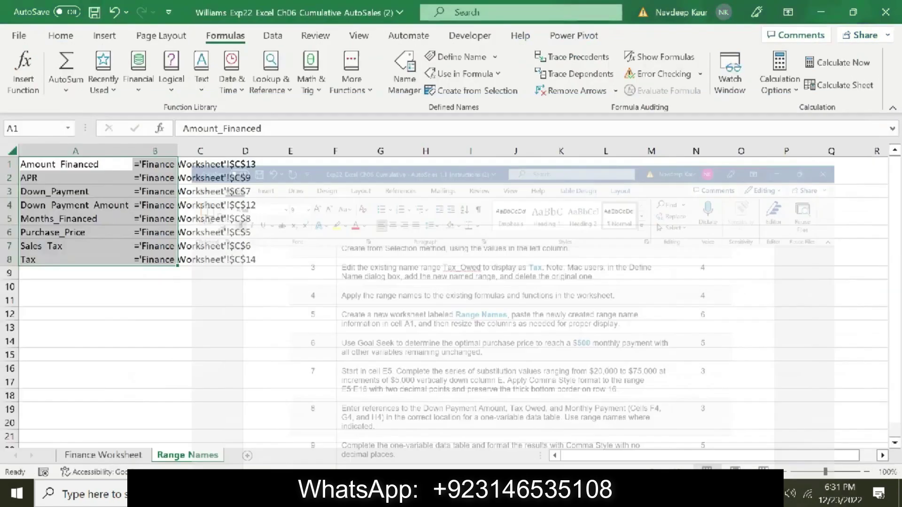
double_click(180, 146)
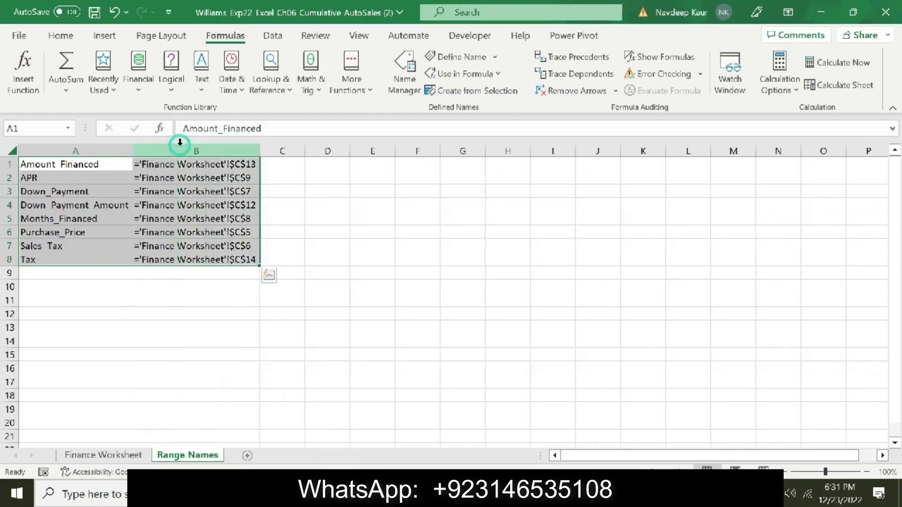
click(389, 217)
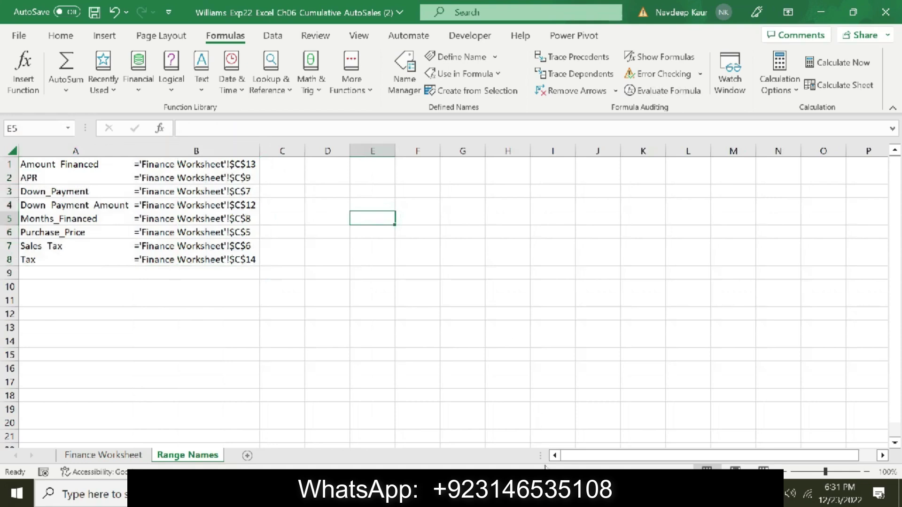
Step: Switch to the Word instructions and highlight the step 6 Goal Seek text in yellow
key(alt+Tab)
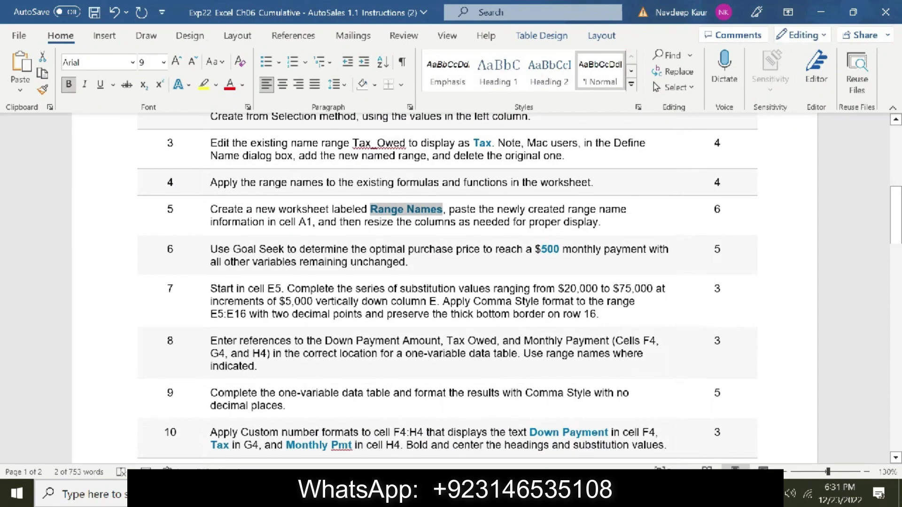
drag(414, 262, 210, 249)
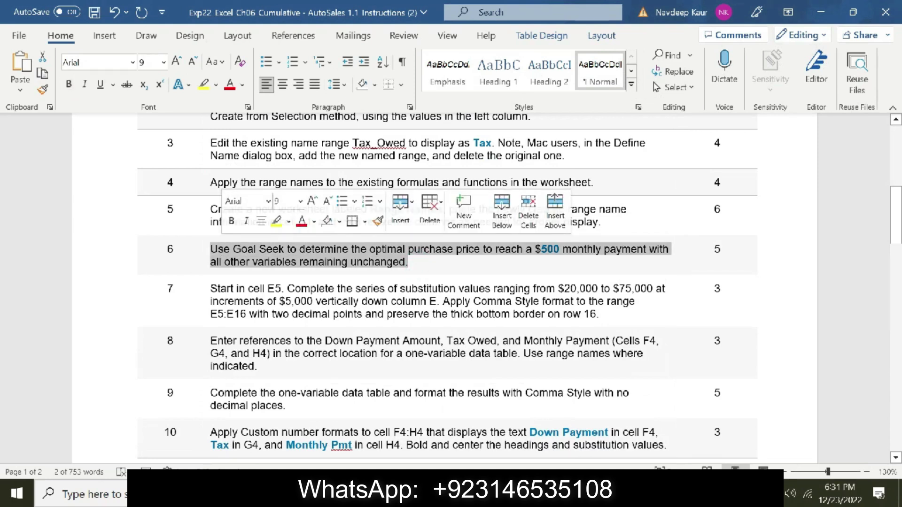
click(203, 85)
key(Left)
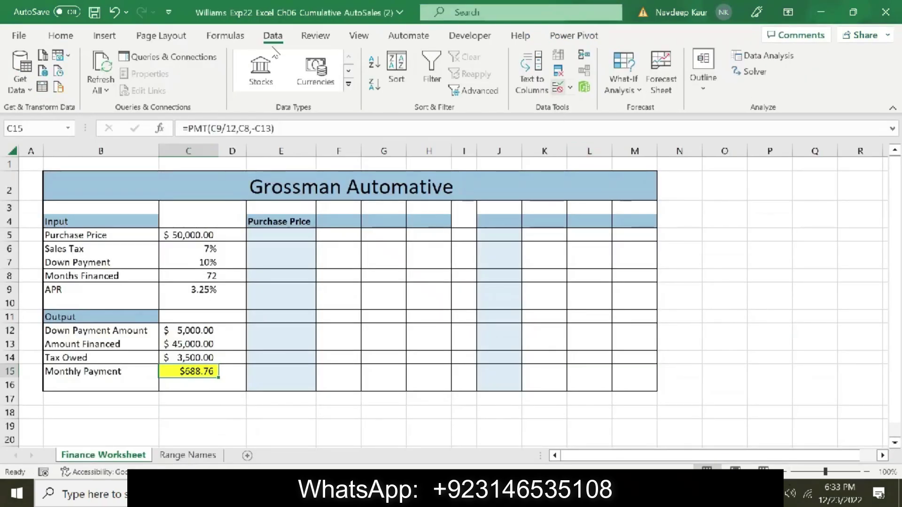
Step: Run Goal Seek to set the monthly payment in C15 to 500 by changing the purchase price in C5, and keep the solution
click(625, 85)
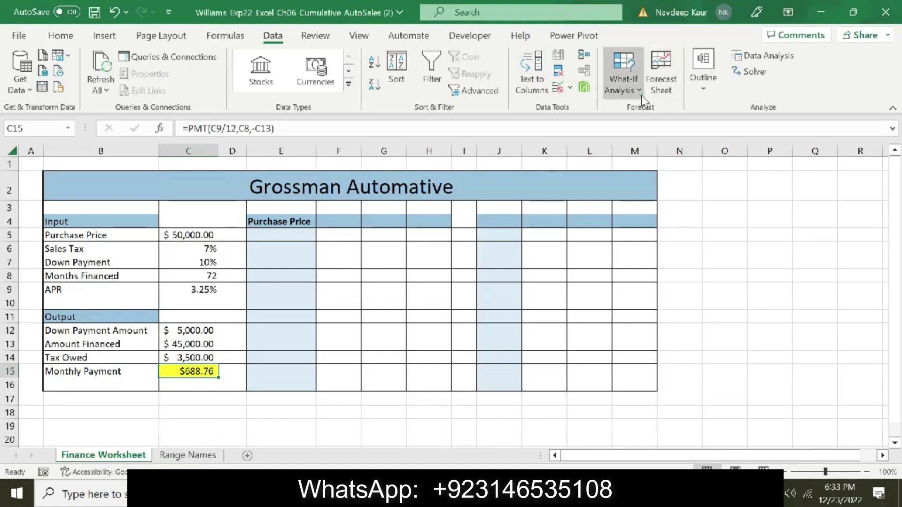
click(644, 128)
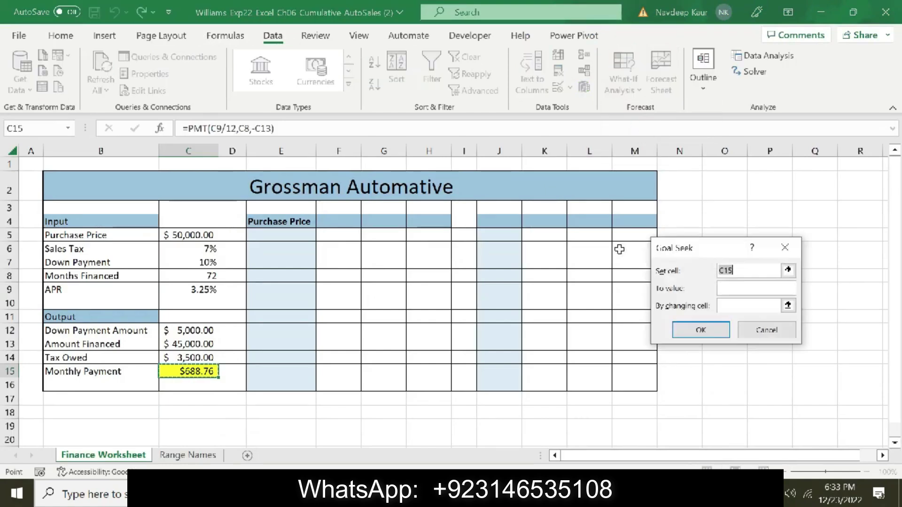
click(731, 288)
text(500)
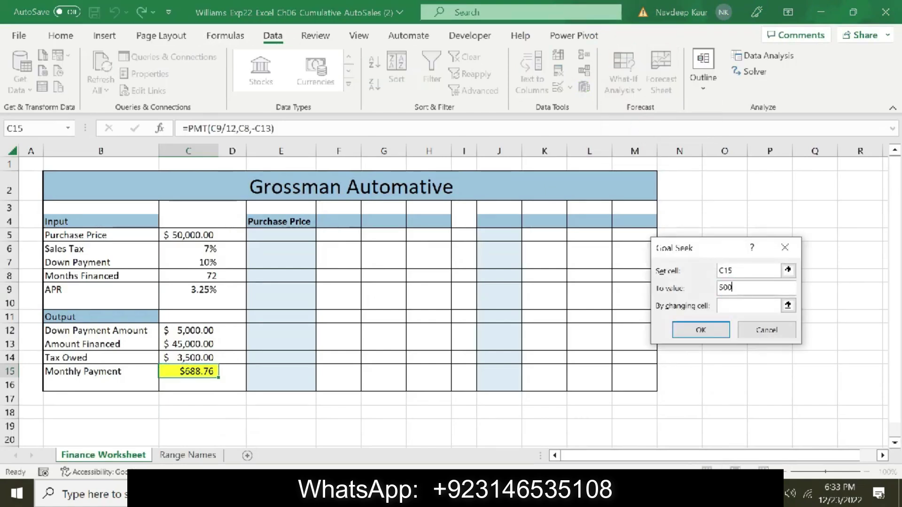
click(726, 306)
click(193, 235)
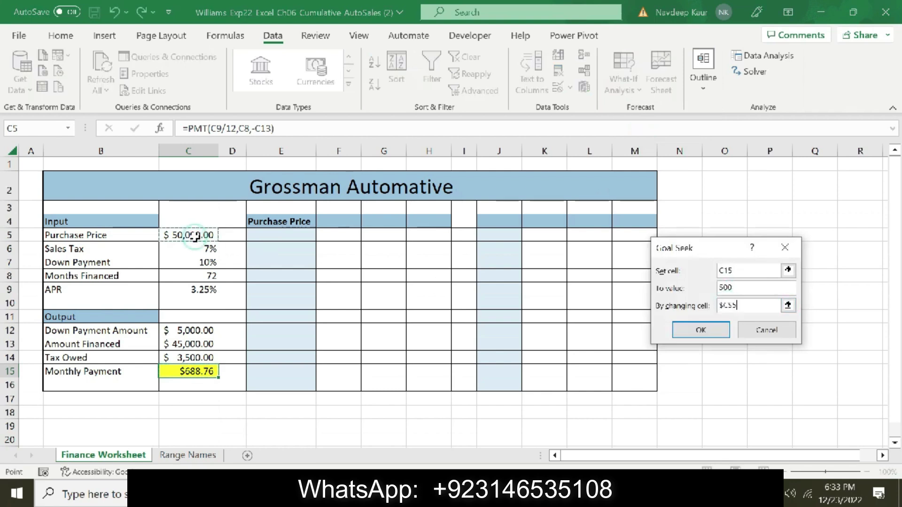
click(697, 331)
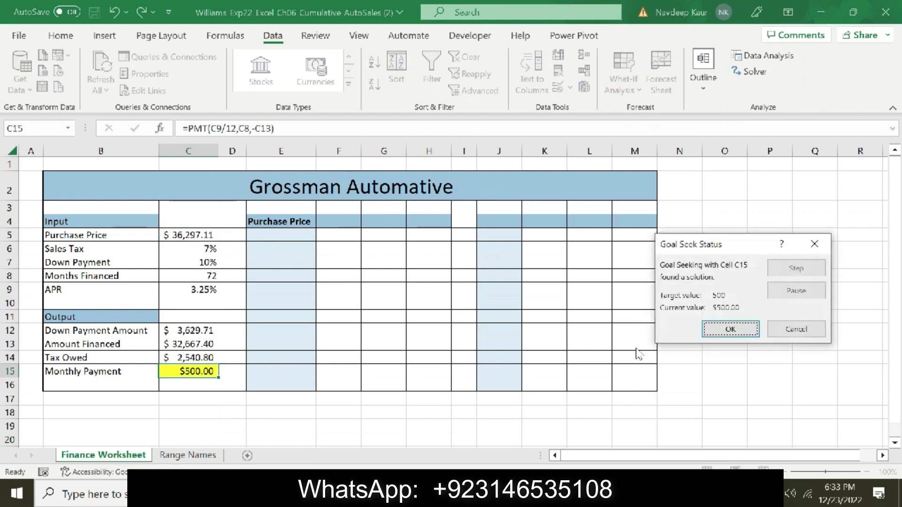
click(731, 335)
Step: Switch to the Word instructions, remove the highlight from step 6 and highlight step 7 in yellow
key(alt+Tab)
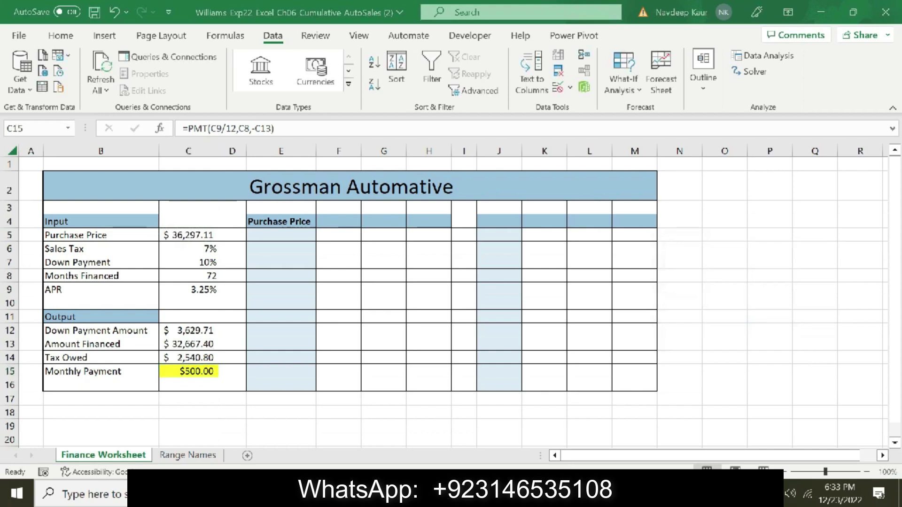
triple_click(310, 254)
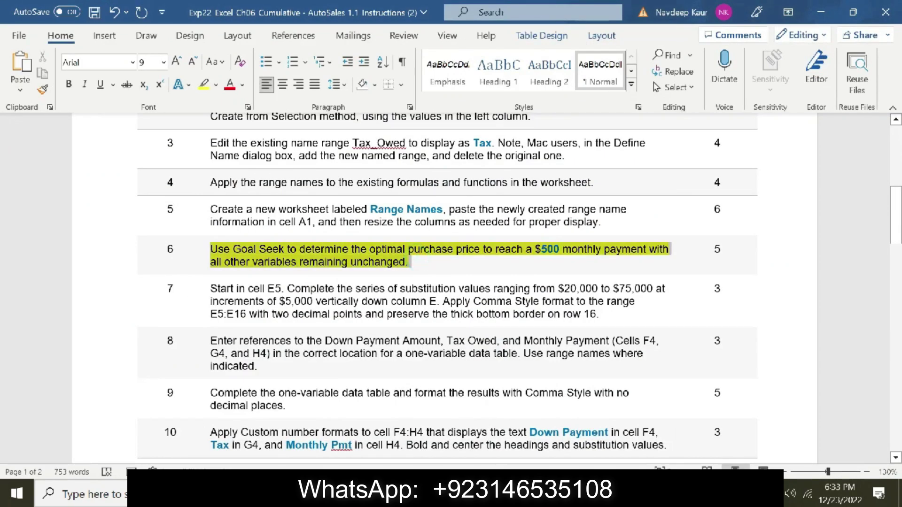
click(207, 90)
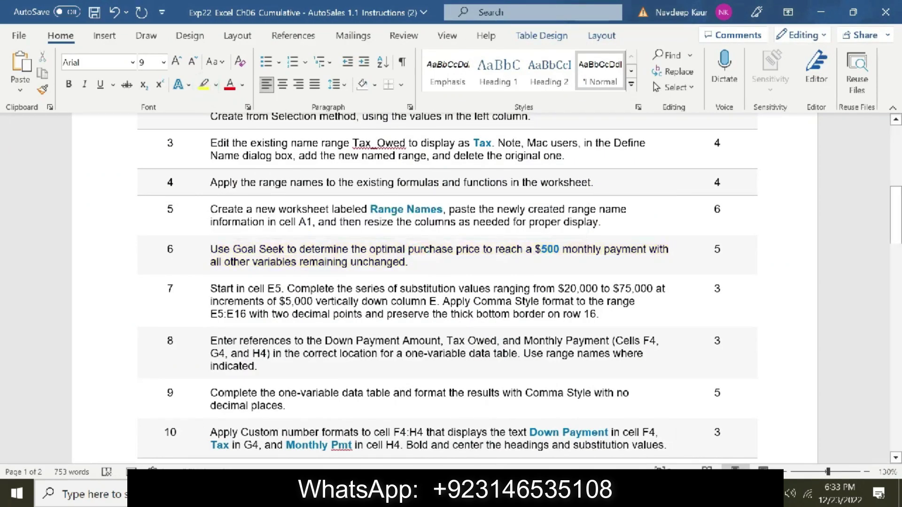
triple_click(210, 287)
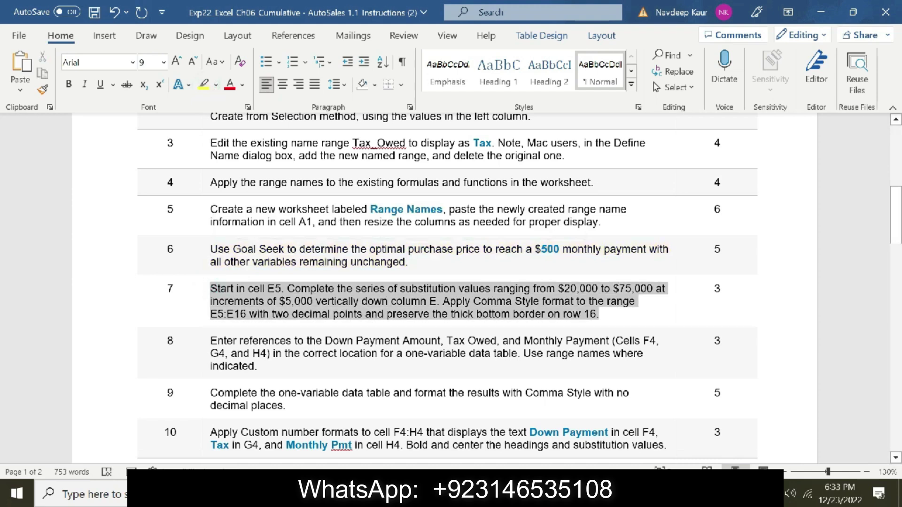
click(204, 86)
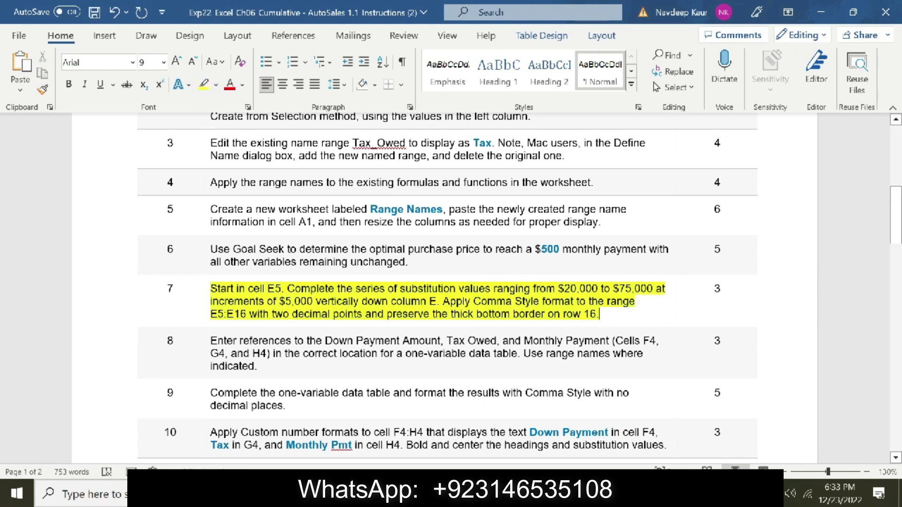
Step: Return to Excel and enter 20000 in cell E5 of the Finance Worksheet, checking the Word instructions in between
mouse_move(529, 494)
key(alt+Tab)
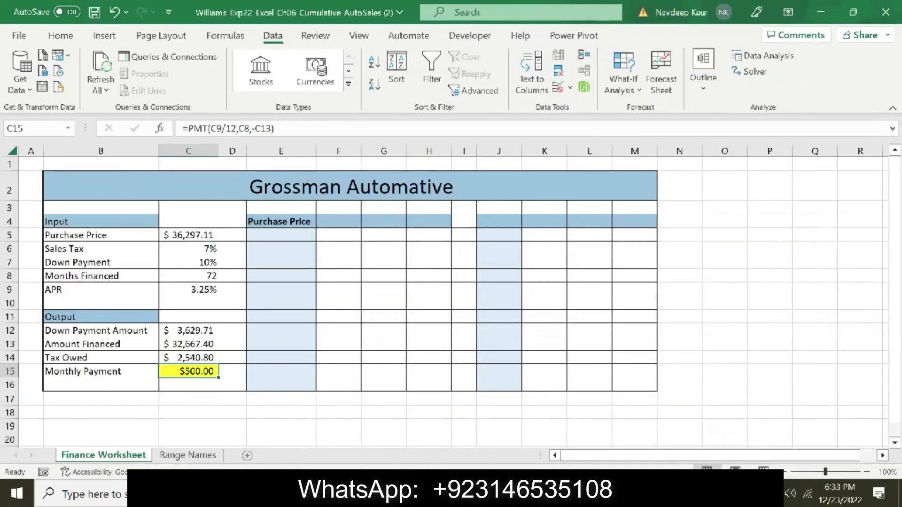
click(303, 233)
key(alt+Tab)
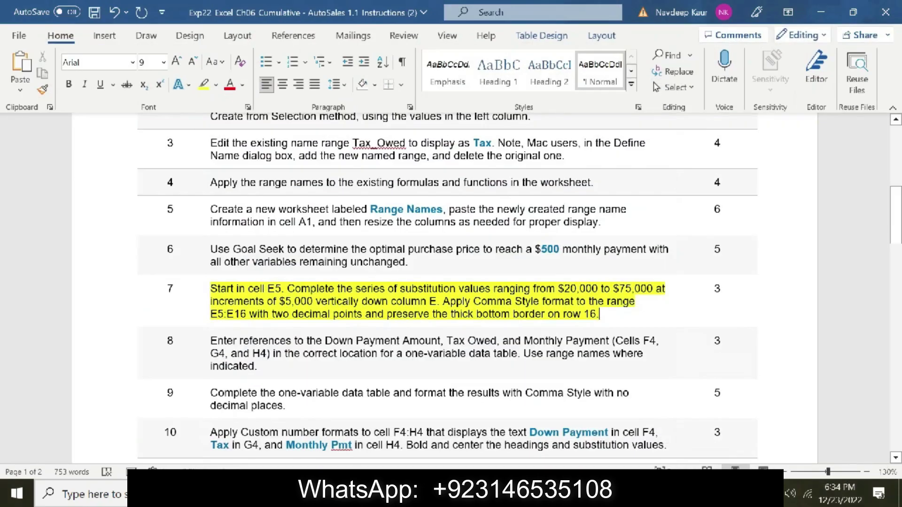
key(alt+Tab)
text(20)
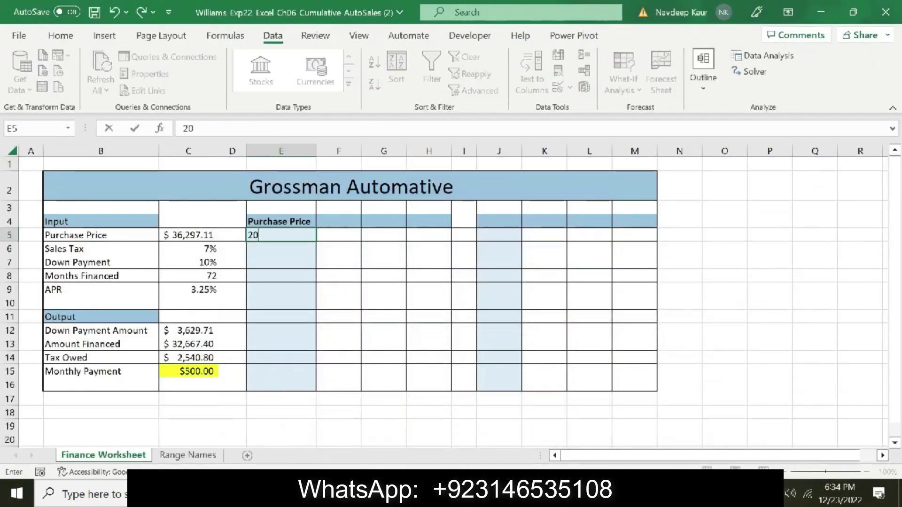
text(000)
key(Return)
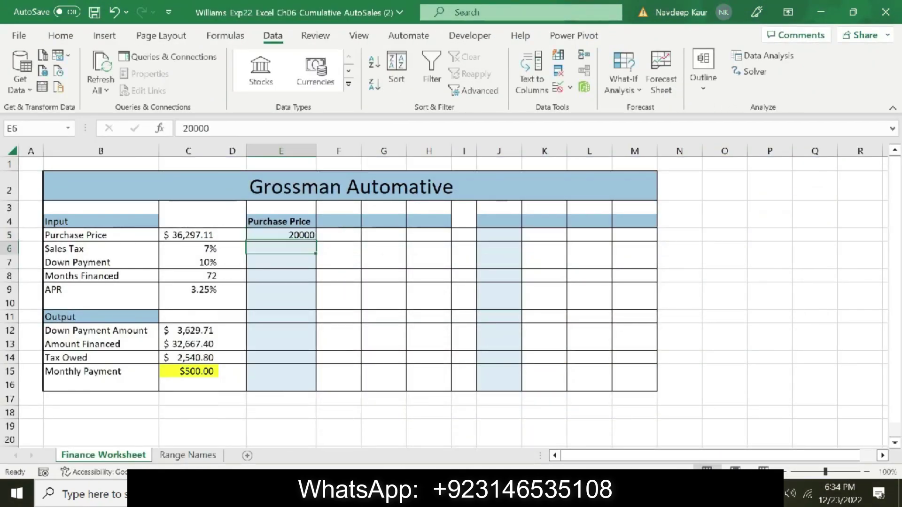
Step: Check instruction step 7, start a fill series from cell E5 and set it to run in columns
key(alt+Tab)
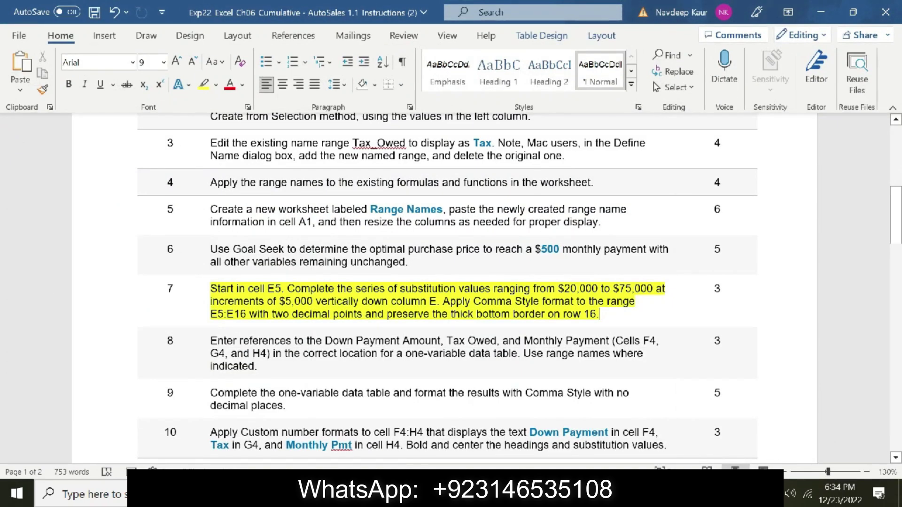
key(alt+Tab)
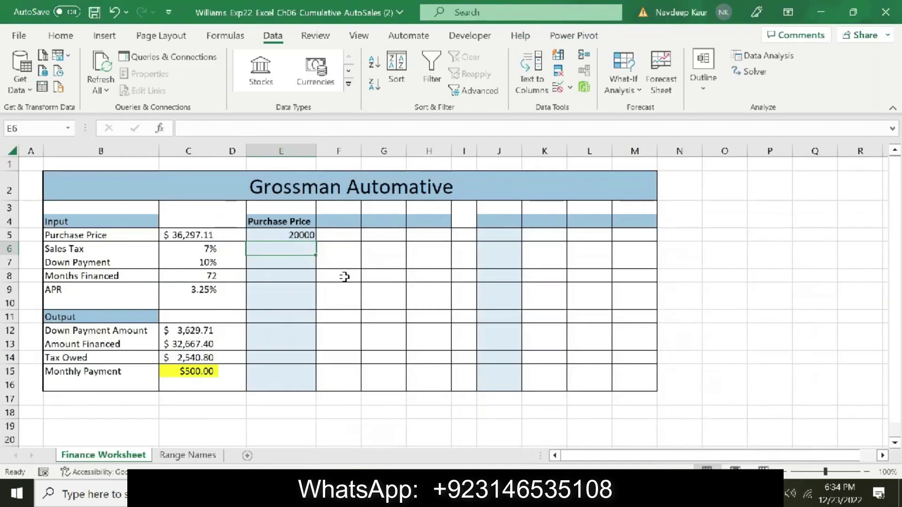
click(308, 234)
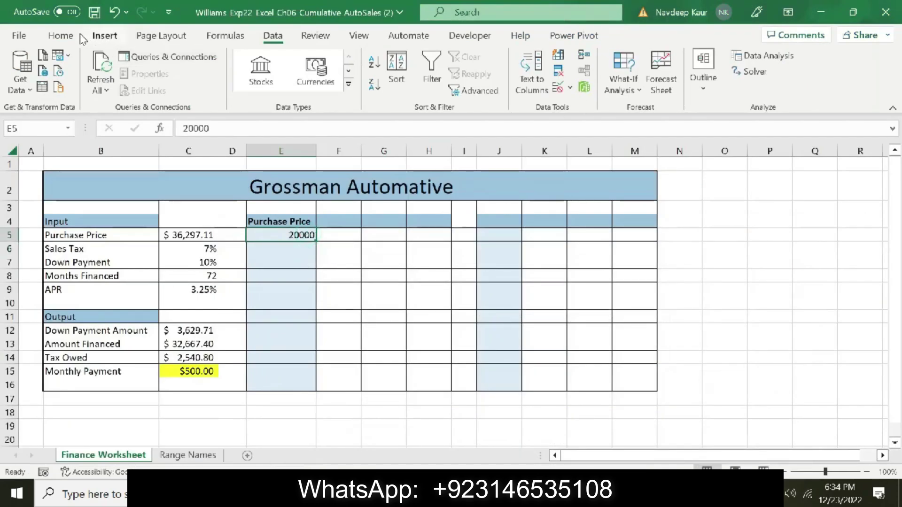
click(61, 36)
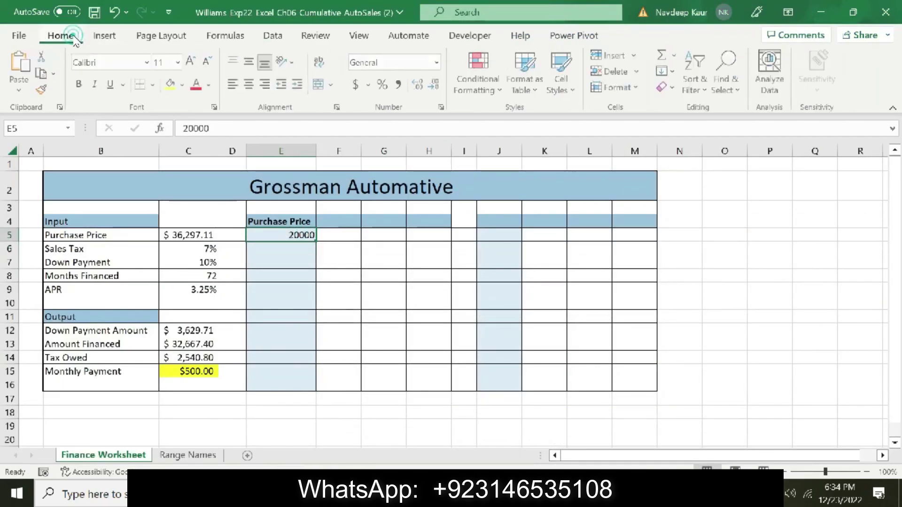
click(674, 71)
click(683, 193)
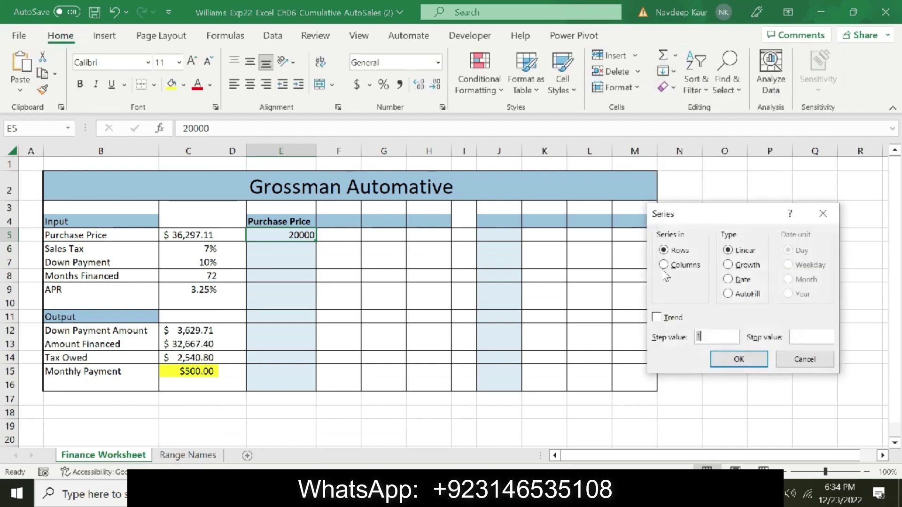
click(667, 265)
Step: Fill the purchase price series with a step value of 5000 up to 75000, checking the increment in the Word instructions
key(alt+Tab)
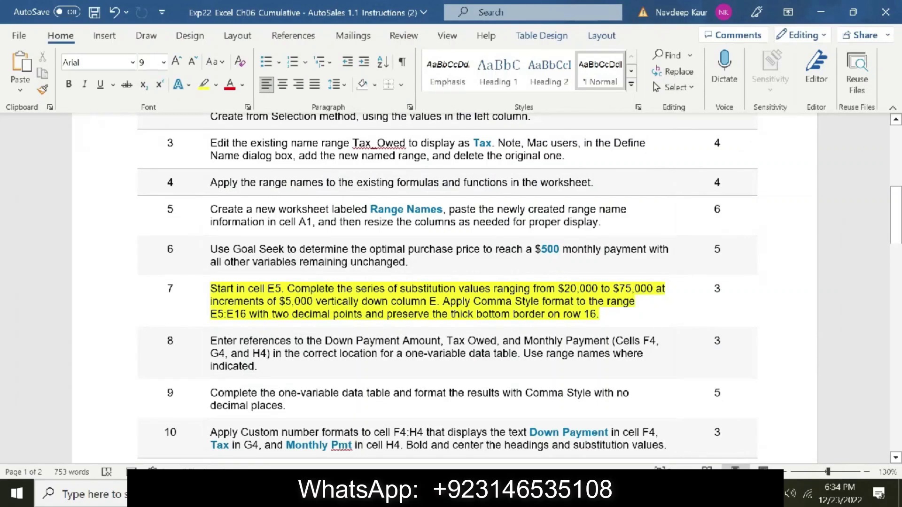
key(alt+Tab)
text(500)
key(alt+Tab)
key(alt+Tab)
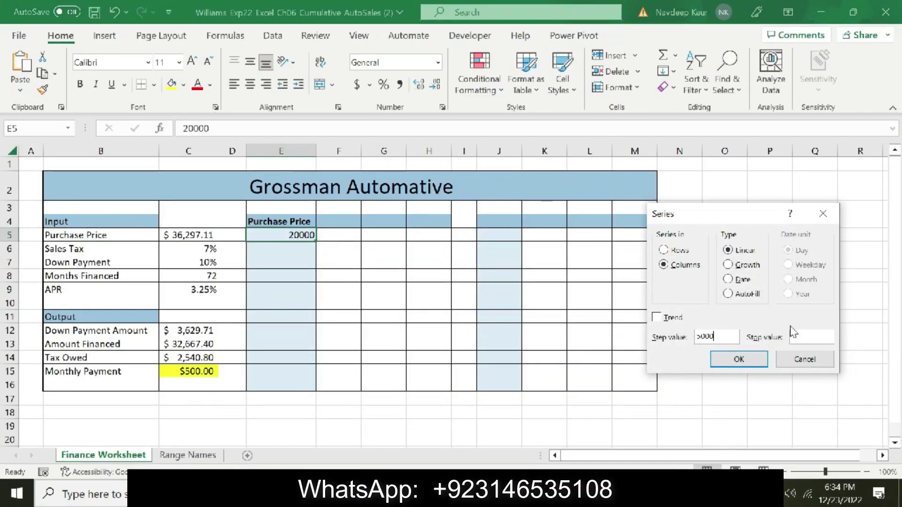
click(801, 335)
click(739, 360)
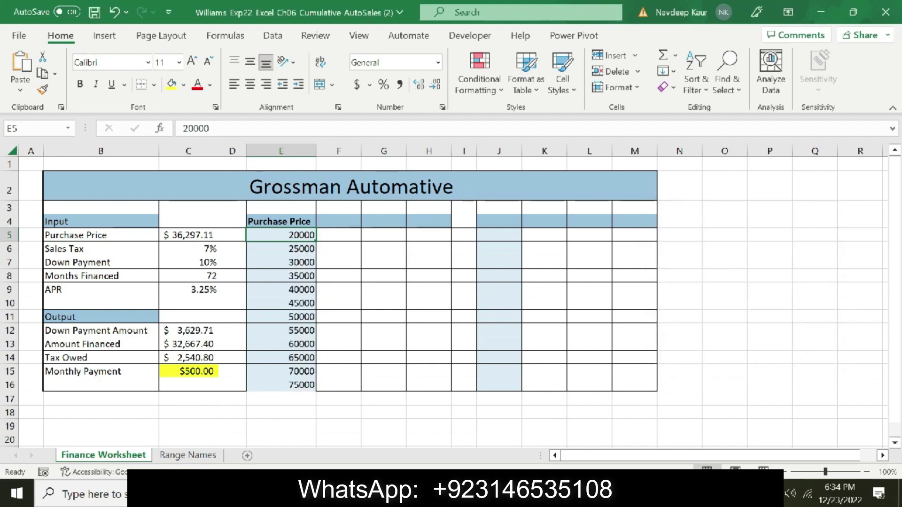
Step: Switch to the Word instructions, review the formatting part of step 7 and select its range reference E5:E16
key(alt+Tab)
click(3, 240)
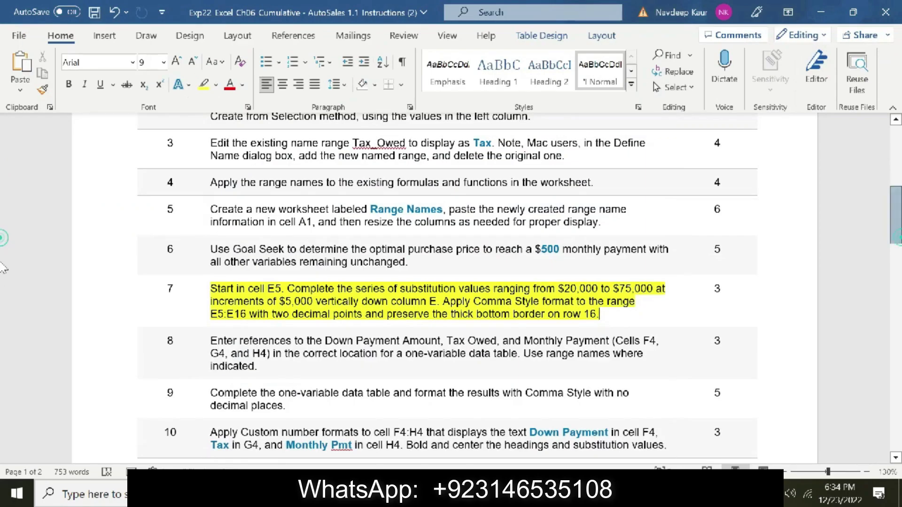
scroll(3, 267, down, 15)
scroll(2, 268, up, 12)
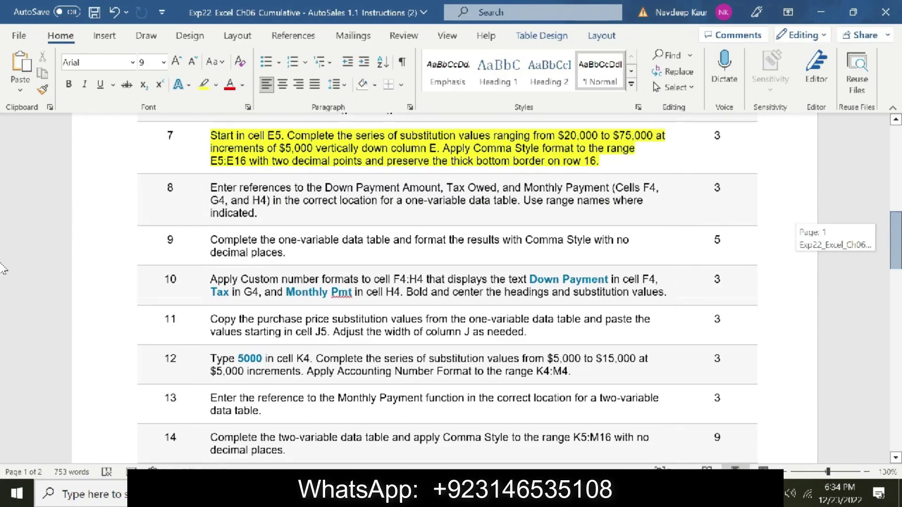
scroll(3, 268, up, 1)
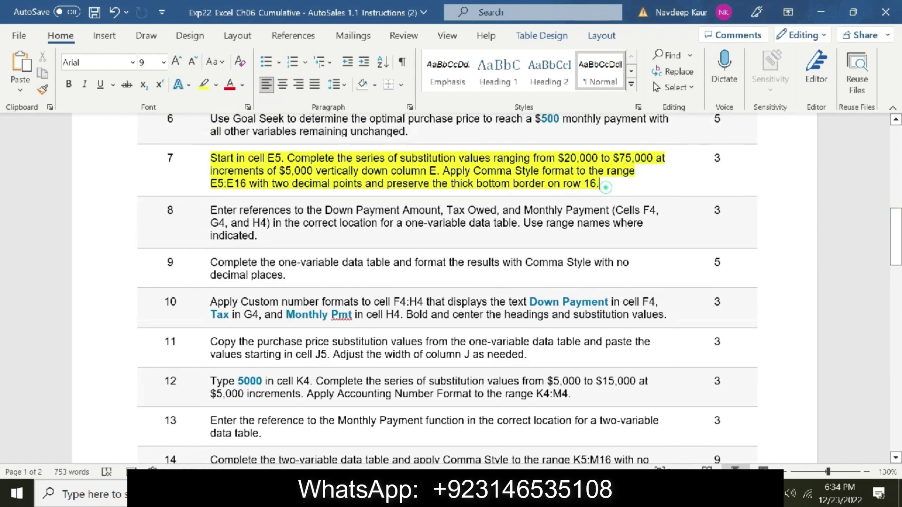
drag(606, 188, 361, 172)
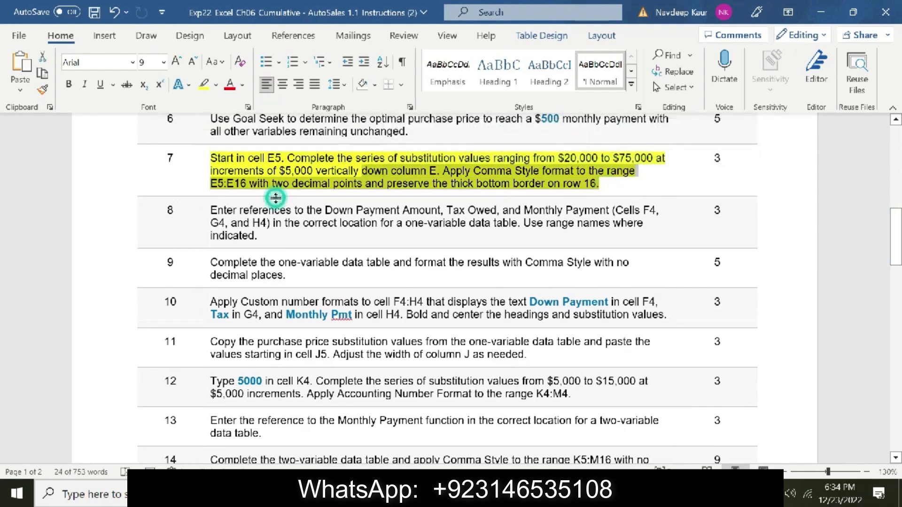
click(397, 193)
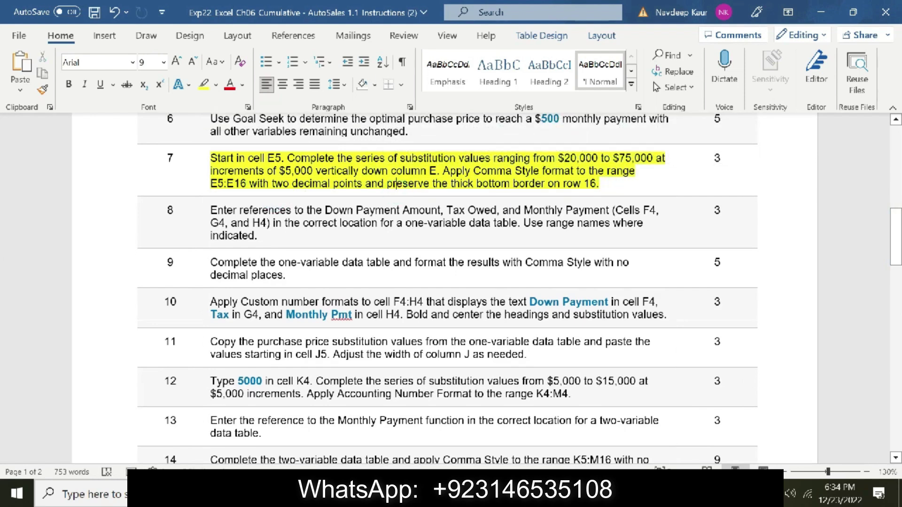
double_click(229, 183)
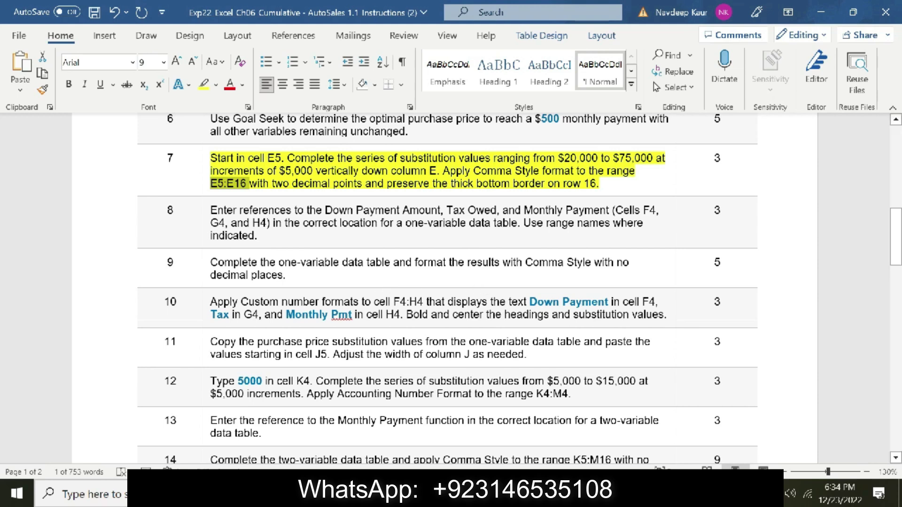
Step: Return to Excel, apply Comma Style with two decimals to the range E5:E16, and recheck step 7 in the Word instructions
key(alt+Tab)
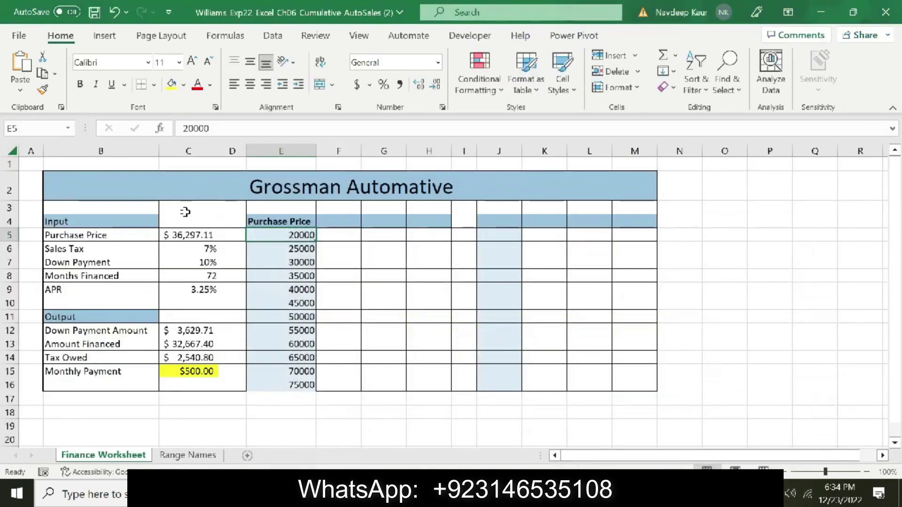
key(Return)
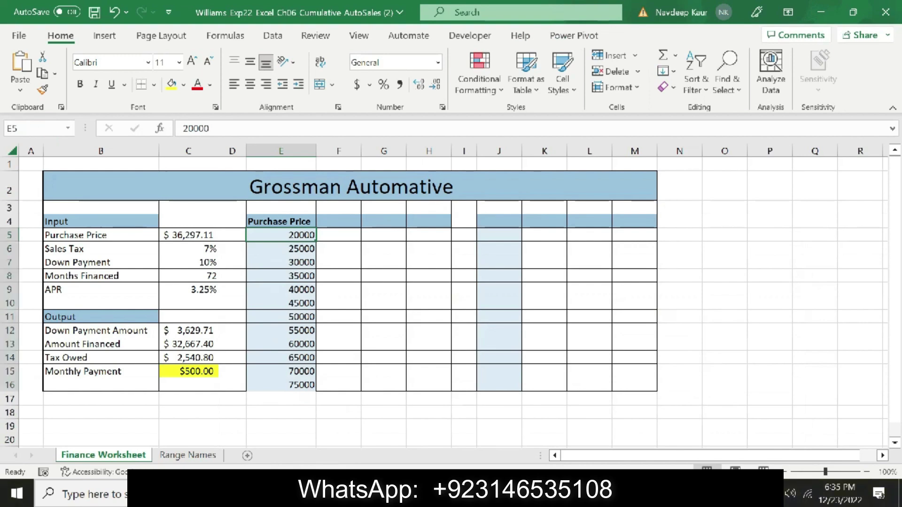
click(443, 108)
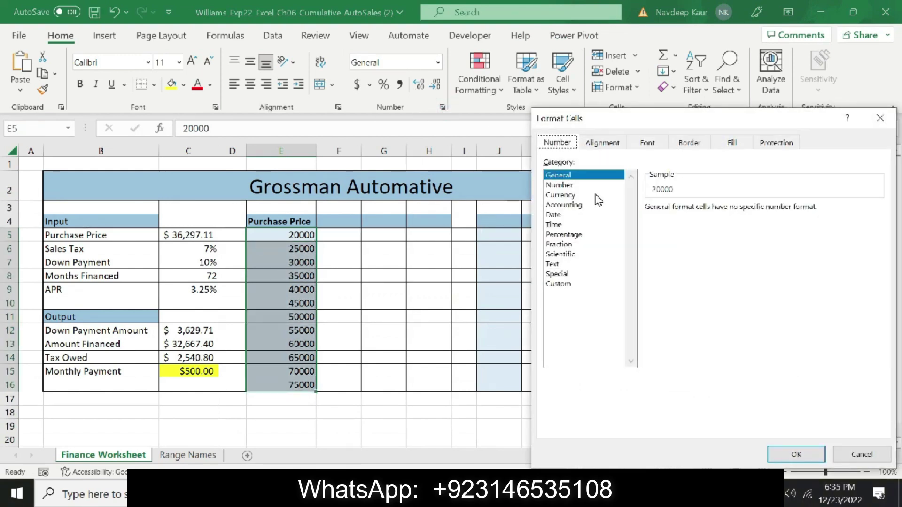
click(880, 118)
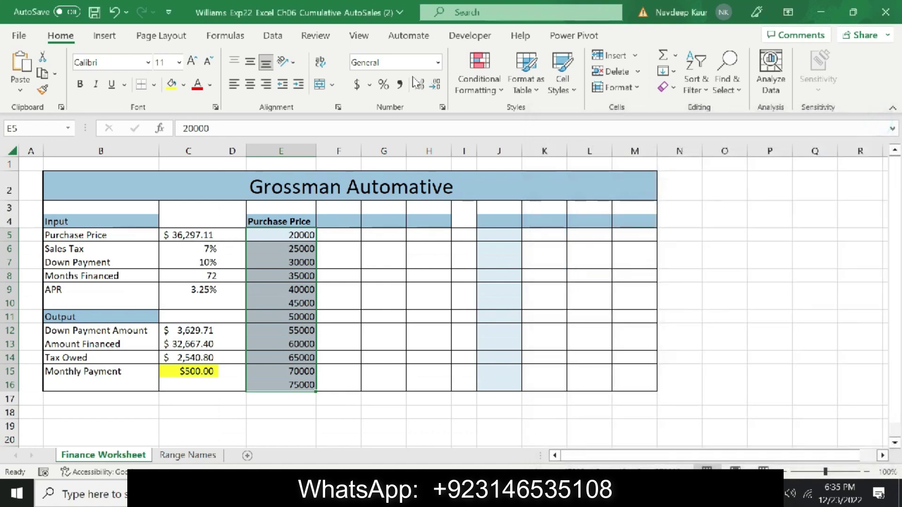
click(400, 84)
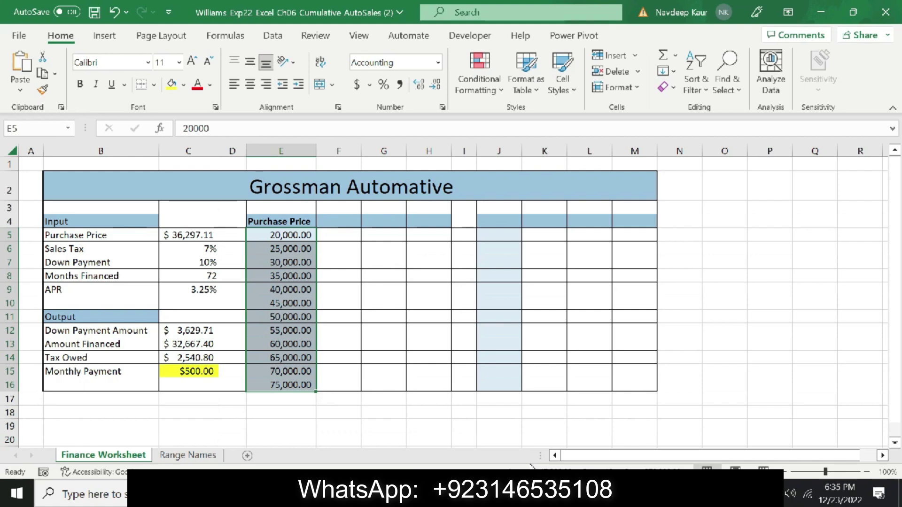
key(alt+Tab)
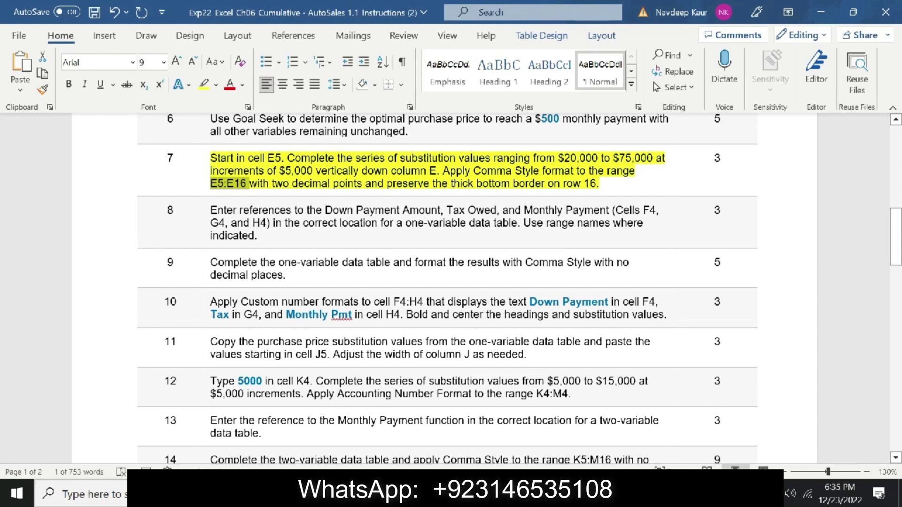
key(alt+Tab)
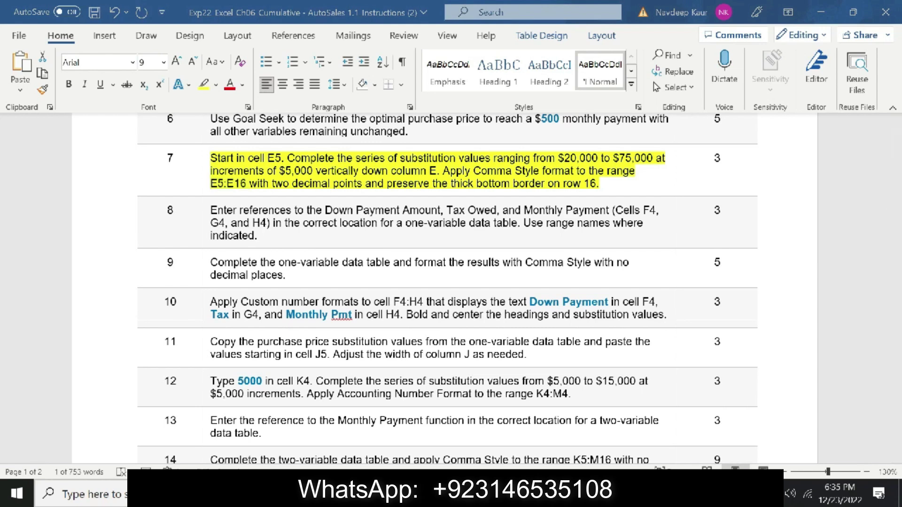
Step: Switch to the Word instructions and remove the yellow highlight from step 7
click(375, 371)
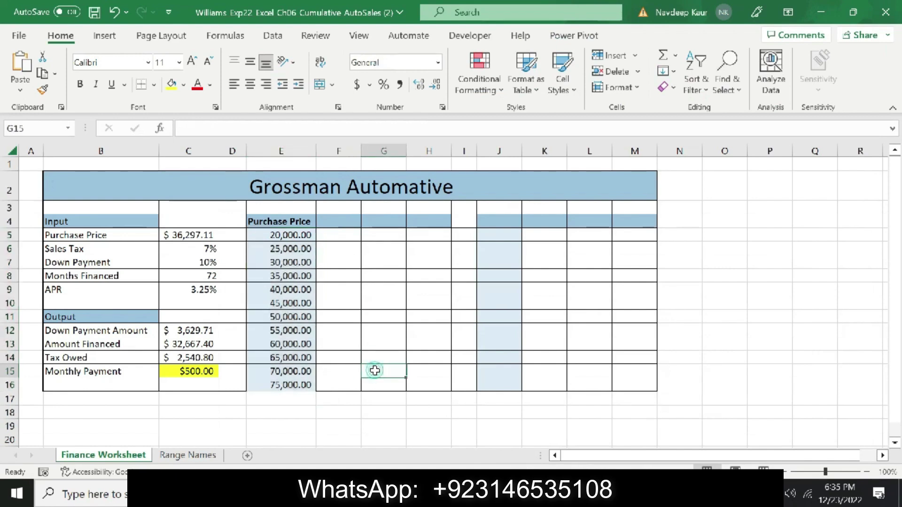
key(alt+Tab)
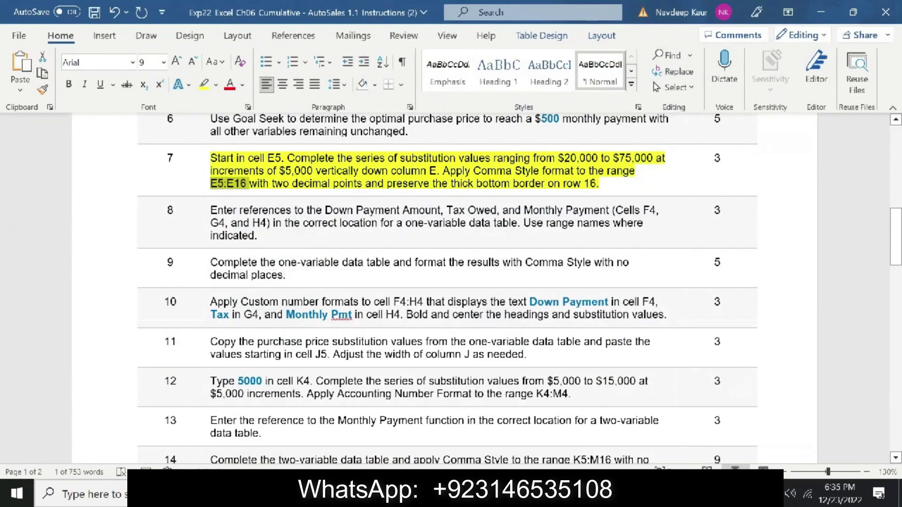
drag(601, 183, 210, 158)
click(204, 85)
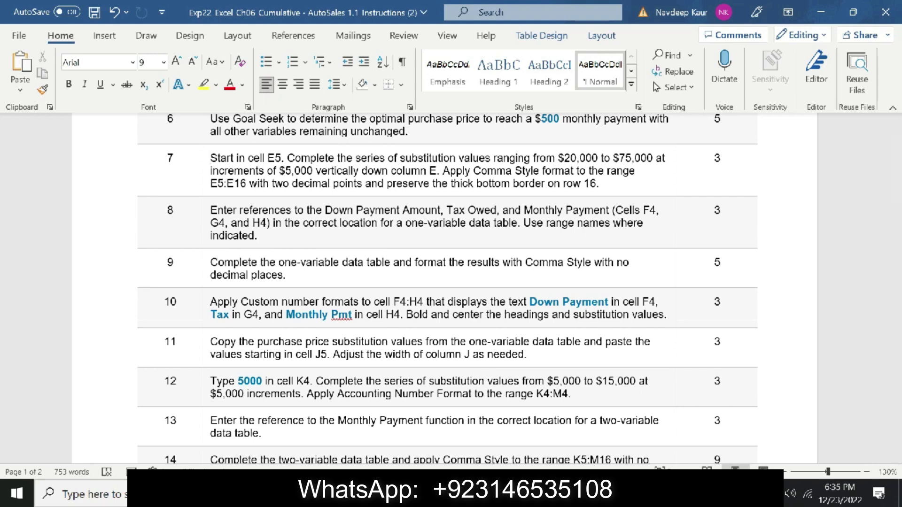
Step: Return to Excel and look over the empty heading cells F4, G4 and H4 beside Purchase Price
key(alt+Tab)
click(338, 223)
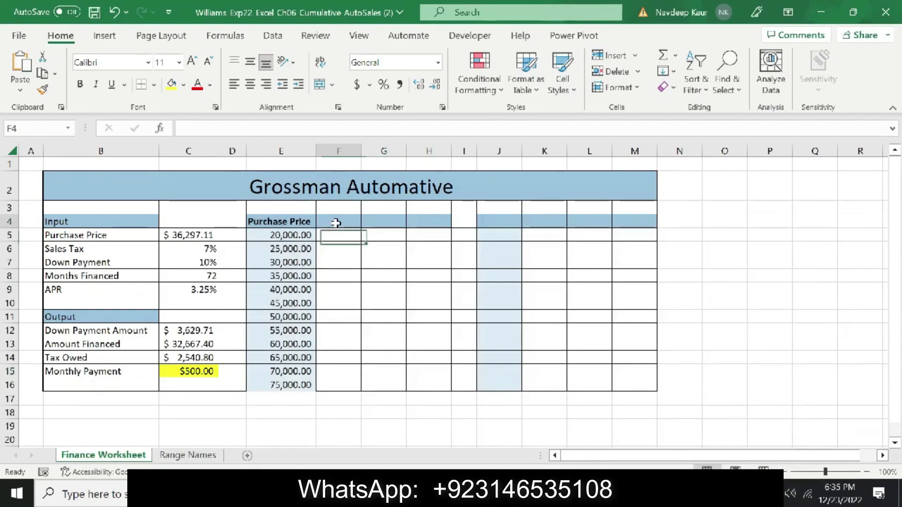
click(376, 222)
click(422, 227)
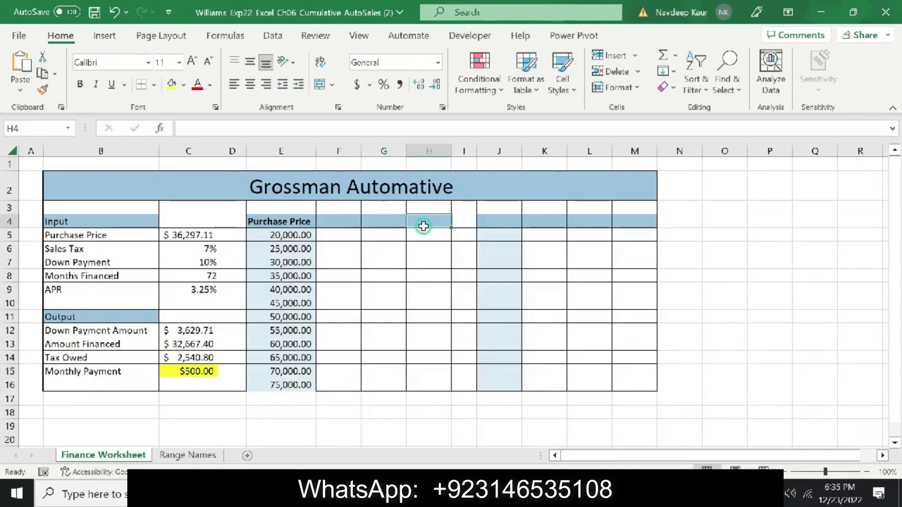
Step: Switch to the Word instructions, highlight step 8 in yellow and return to the Excel workbook
key(alt+Tab)
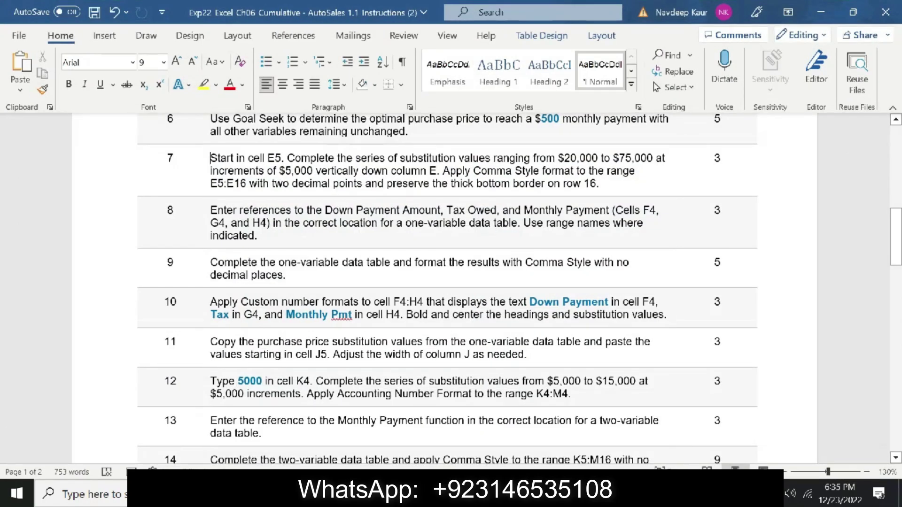
triple_click(262, 236)
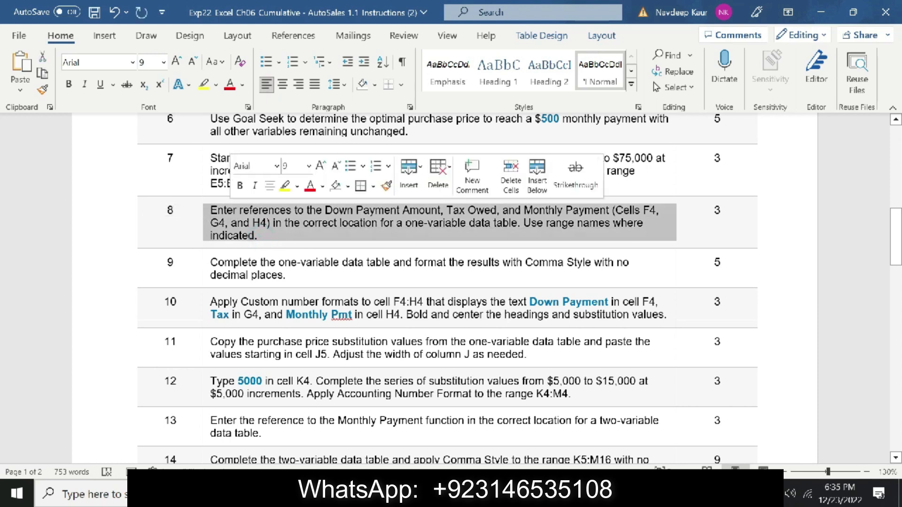
click(205, 87)
key(alt+Tab)
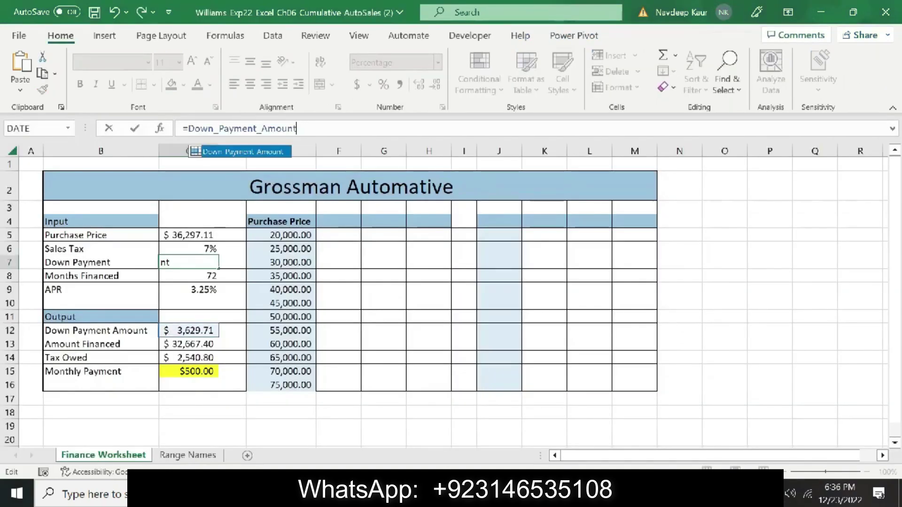
key(Return)
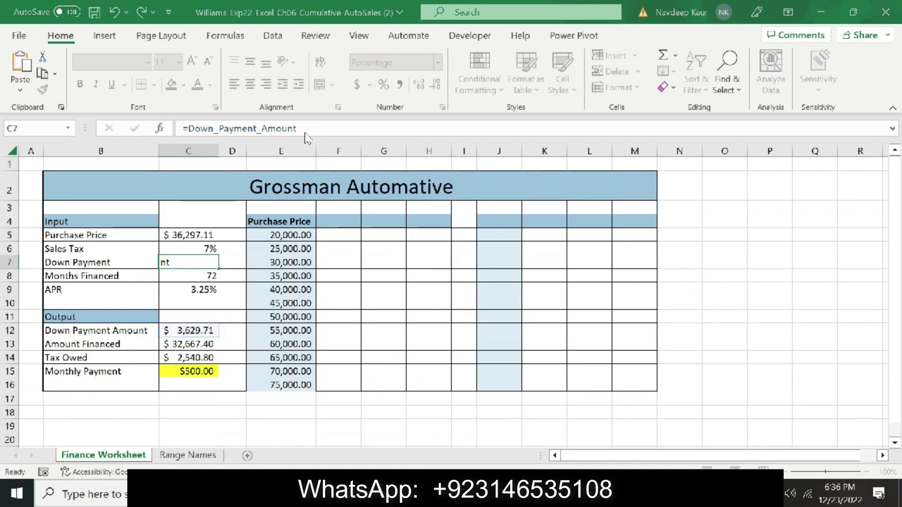
click(420, 287)
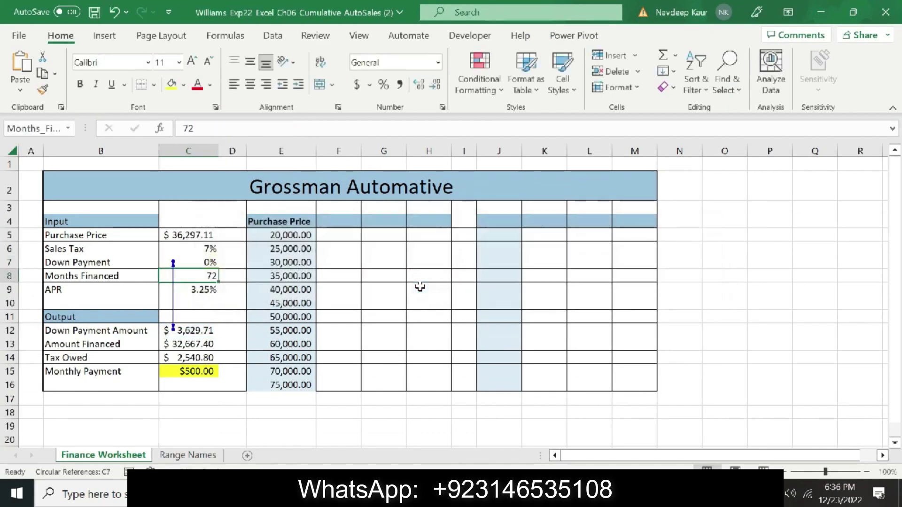
double_click(222, 129)
key(BackSpace)
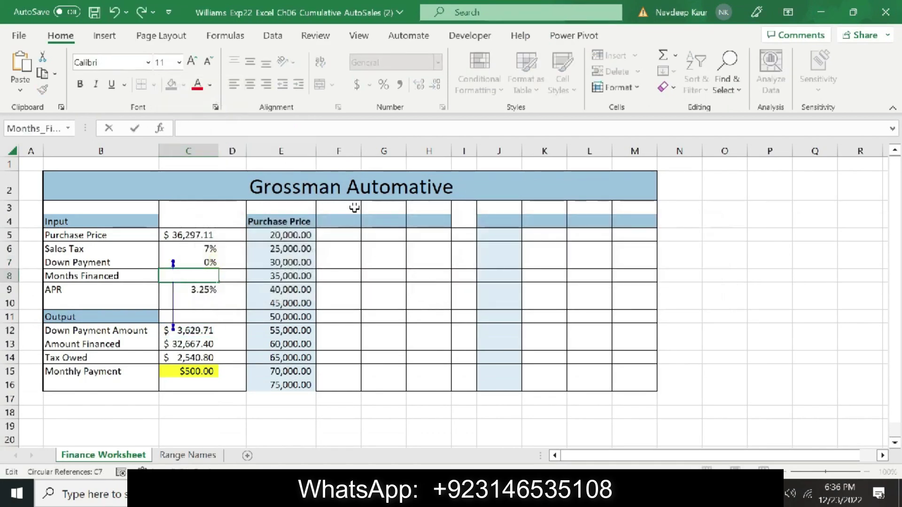
click(334, 235)
click(331, 221)
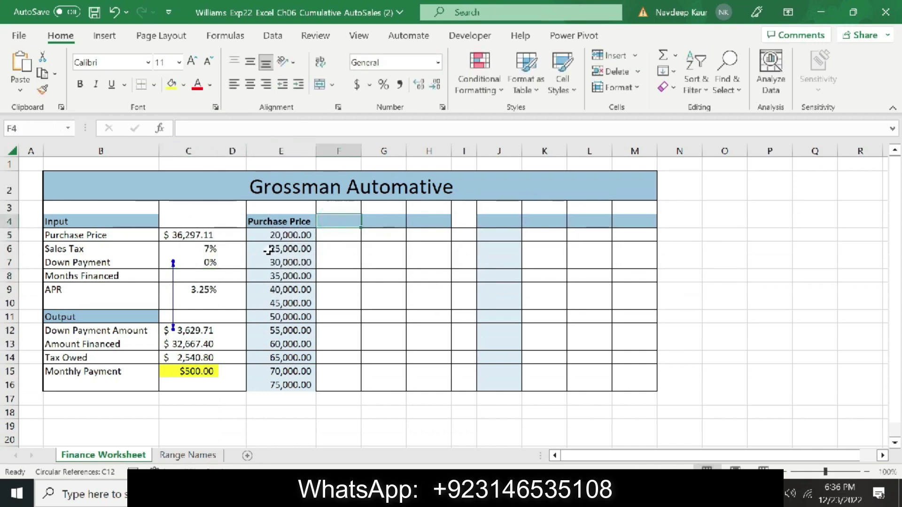
click(576, 304)
click(729, 288)
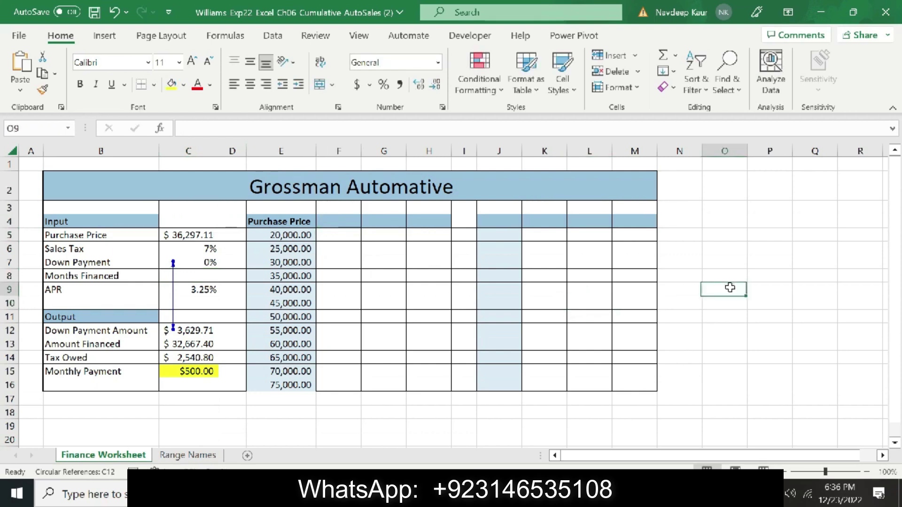
click(116, 13)
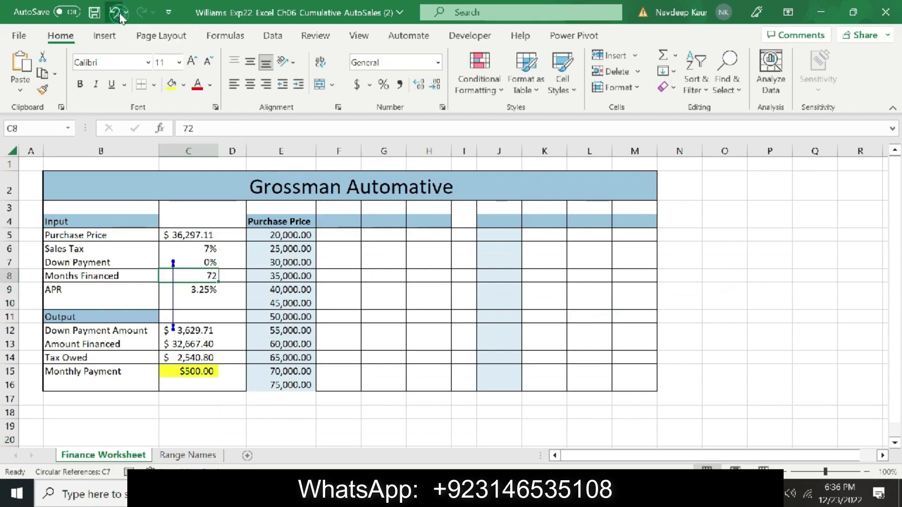
click(113, 14)
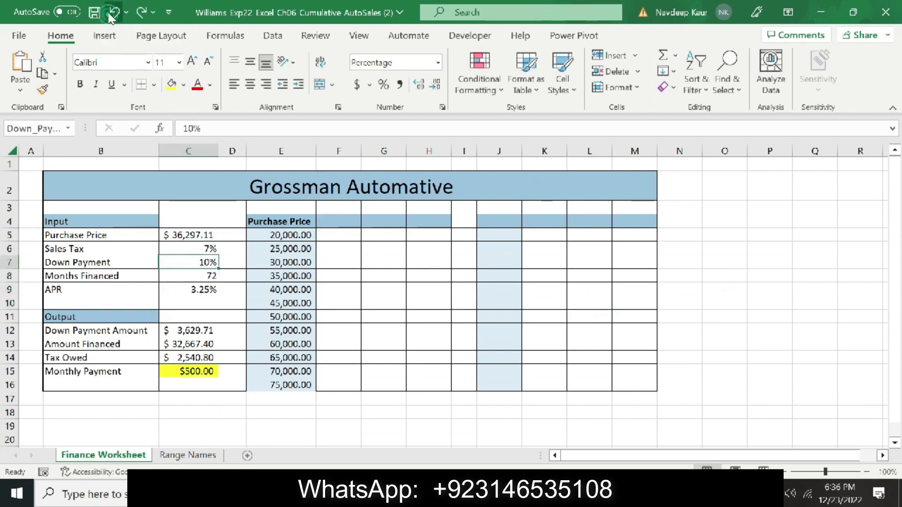
Step: Enter the reference =Down_Payment_Amount in cell F4, pointing to the output value in C12 instead of the percentage in C7
click(326, 223)
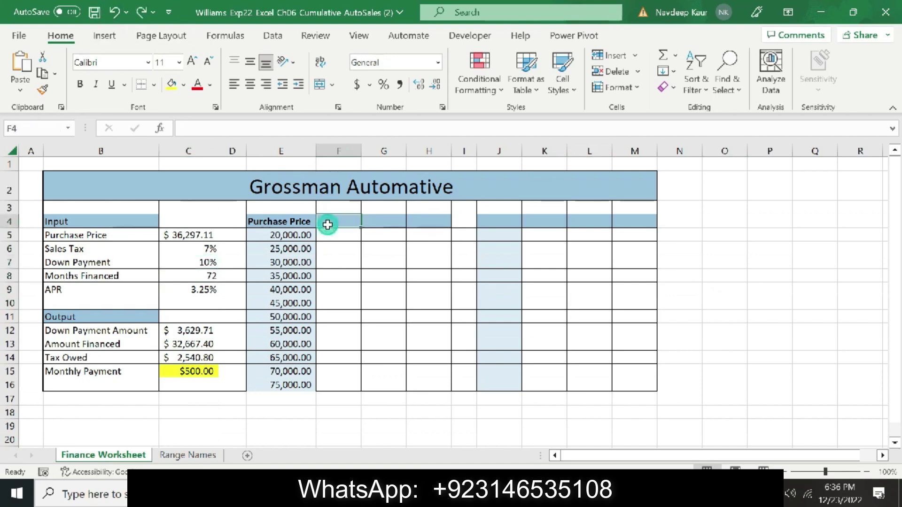
click(202, 265)
click(326, 220)
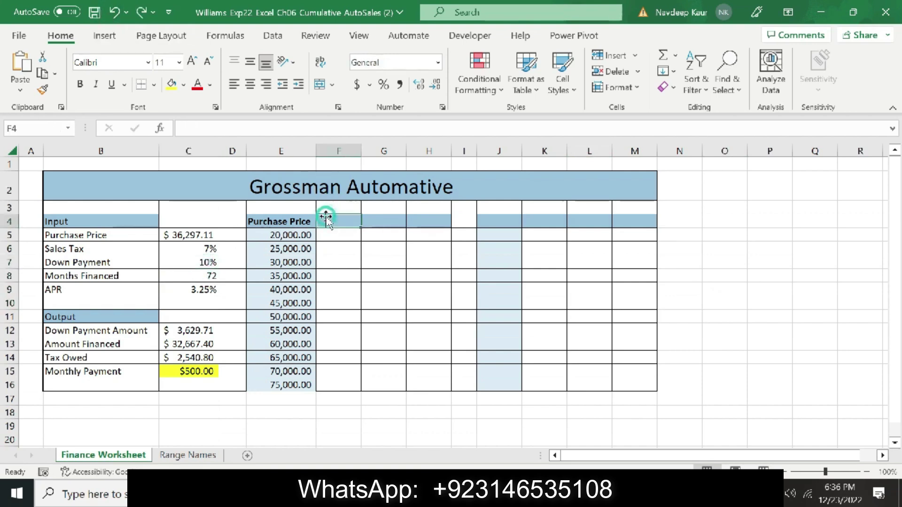
text(=)
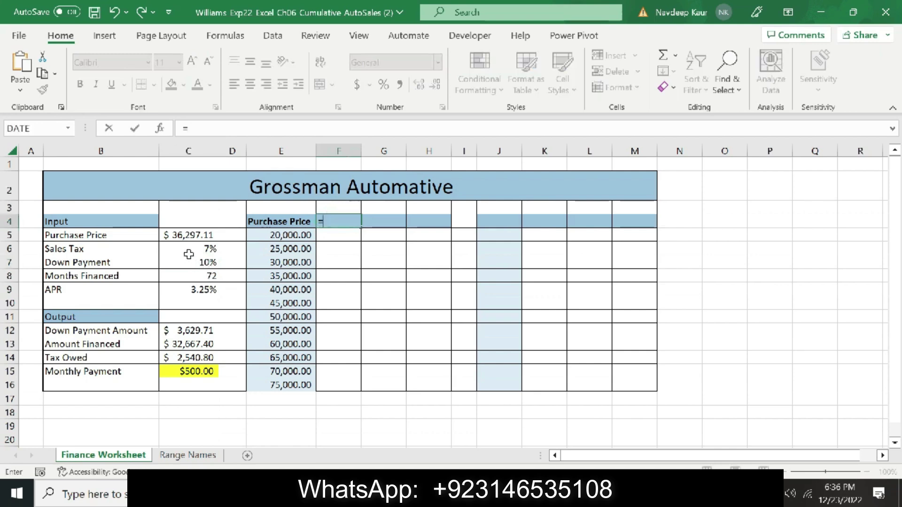
click(188, 261)
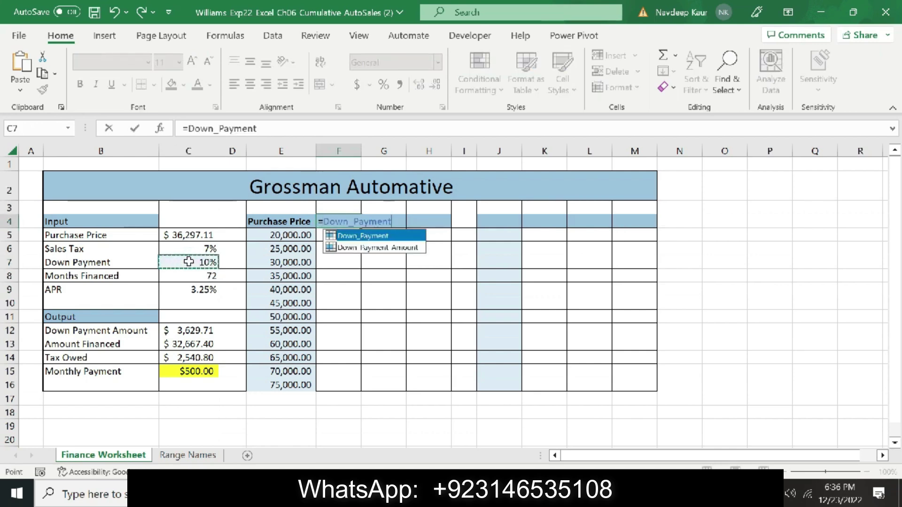
key(BackSpace)
key(BackSpace)
key(BackSpace)
key(BackSpace)
key(BackSpace)
key(BackSpace)
key(BackSpace)
key(BackSpace)
key(BackSpace)
key(BackSpace)
key(BackSpace)
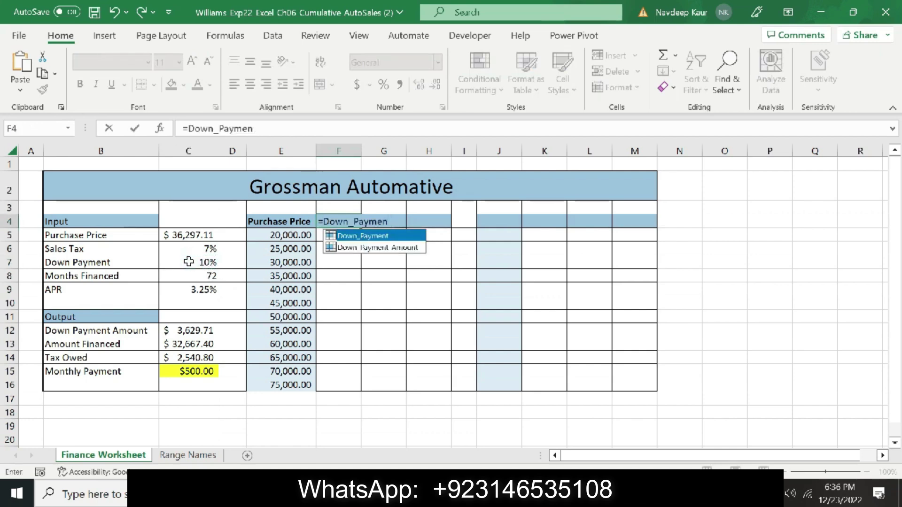
key(BackSpace)
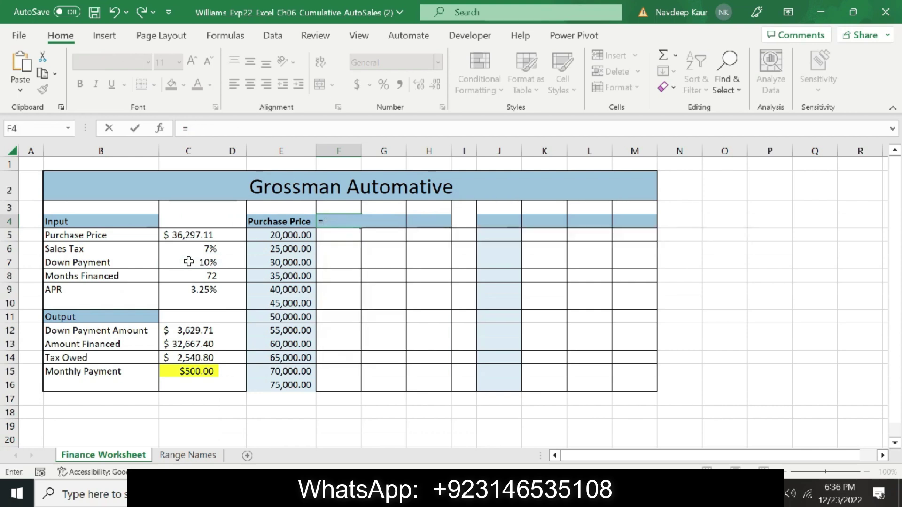
click(200, 331)
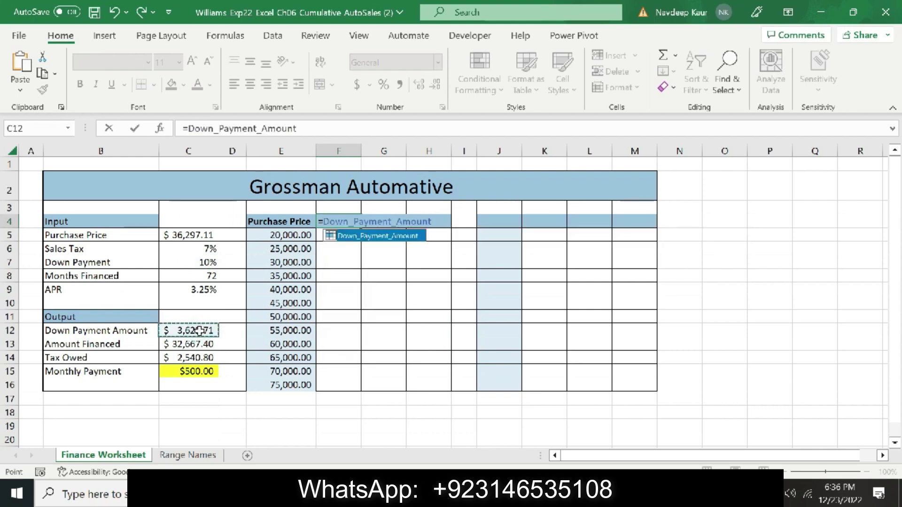
key(Return)
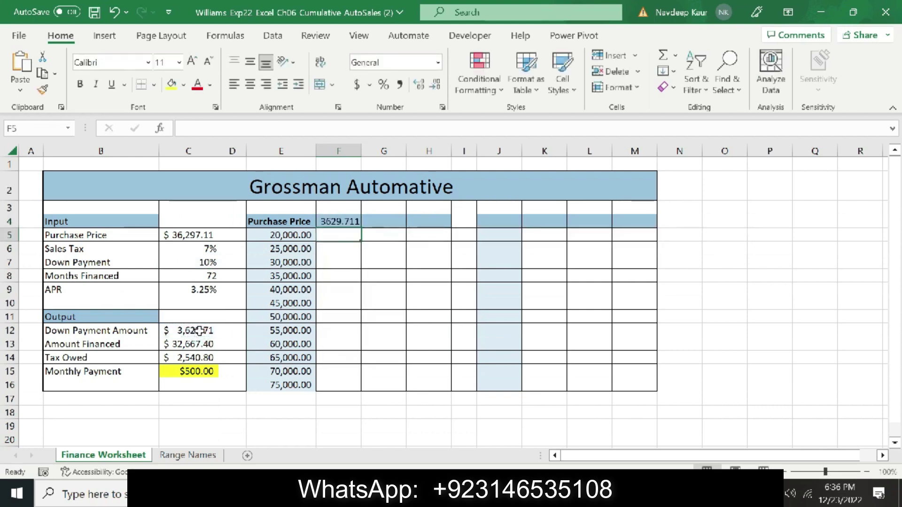
Step: Recheck step 8 in the Word instructions and enter =Tax in cell G4, referencing the Tax Owed value in C14
click(376, 220)
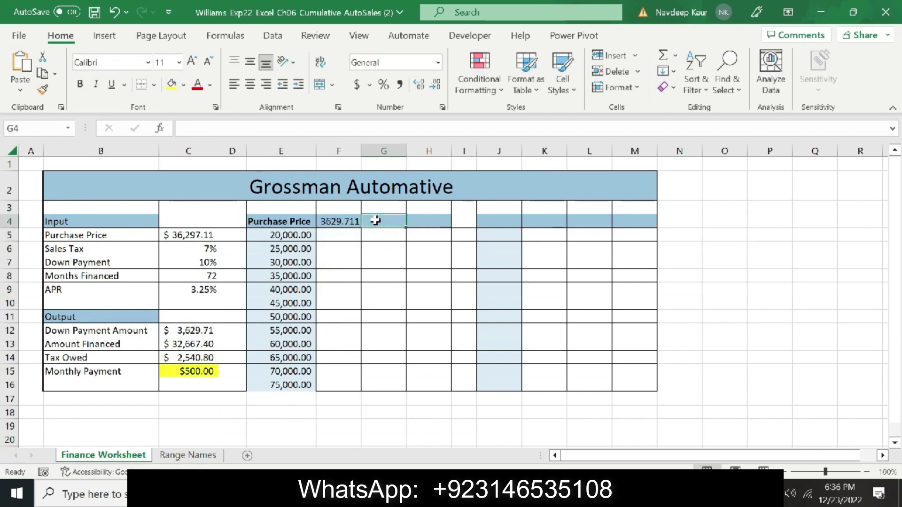
click(519, 493)
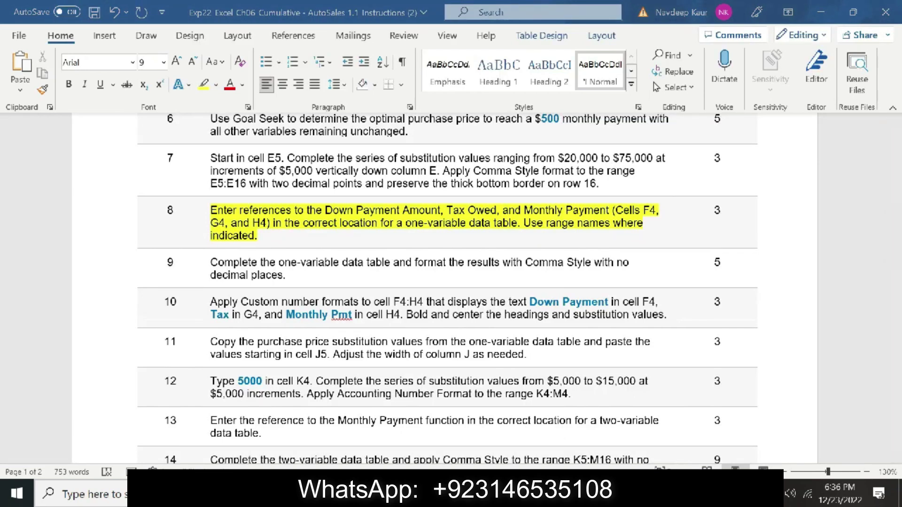
key(alt+Tab)
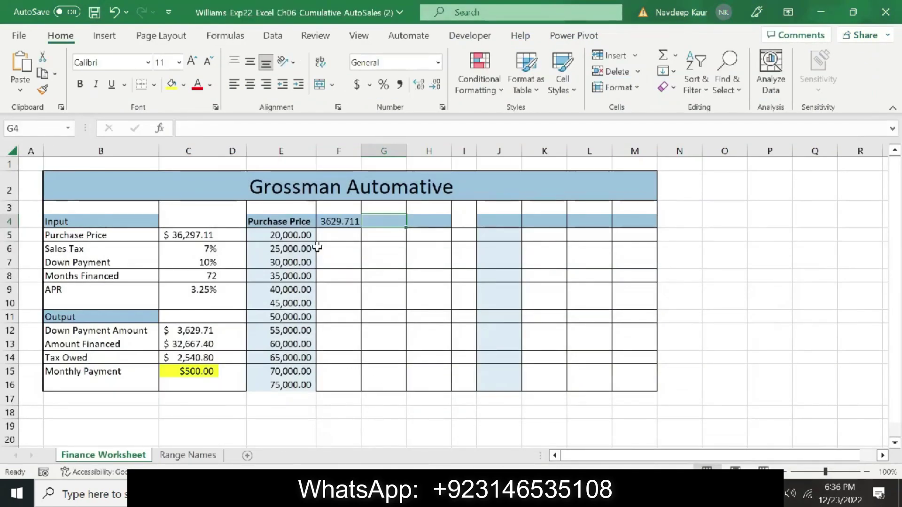
text(=)
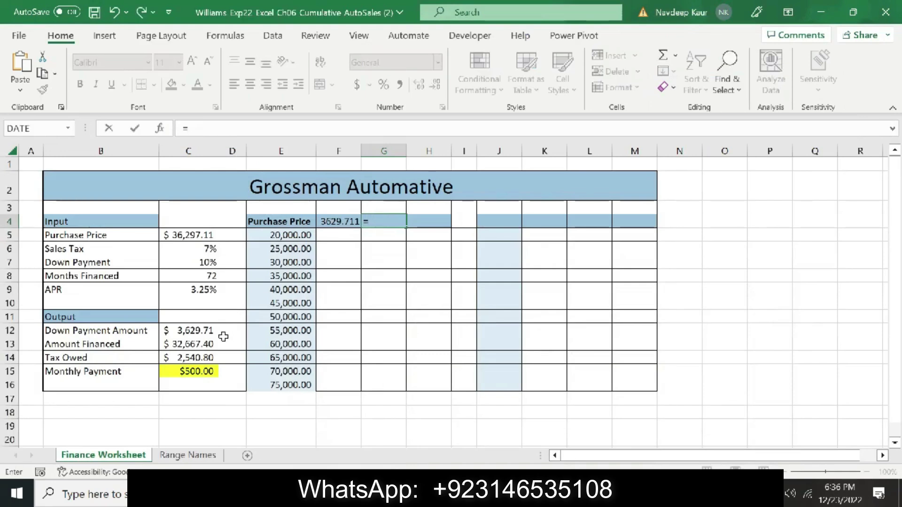
key(alt+Tab)
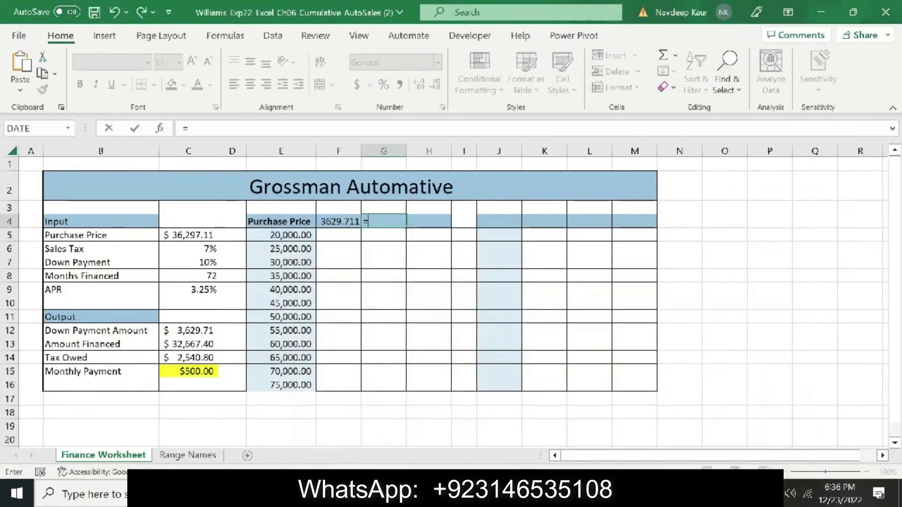
key(alt+Tab)
click(206, 357)
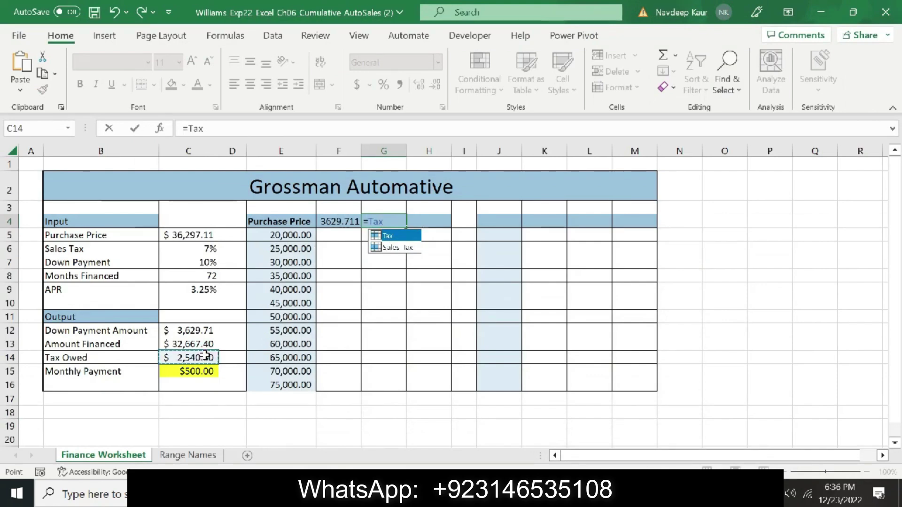
key(Return)
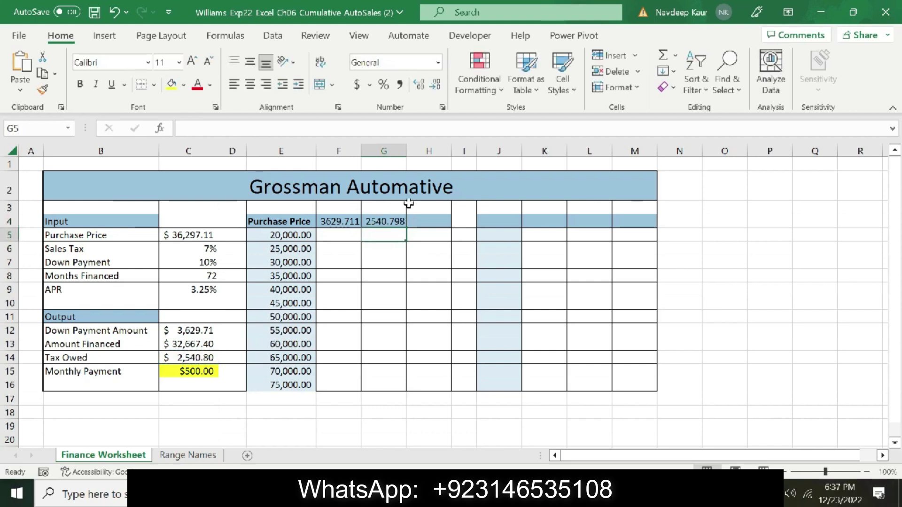
Step: Enter a reference to the Monthly Payment cell C15 in cell H4
click(421, 219)
text(=)
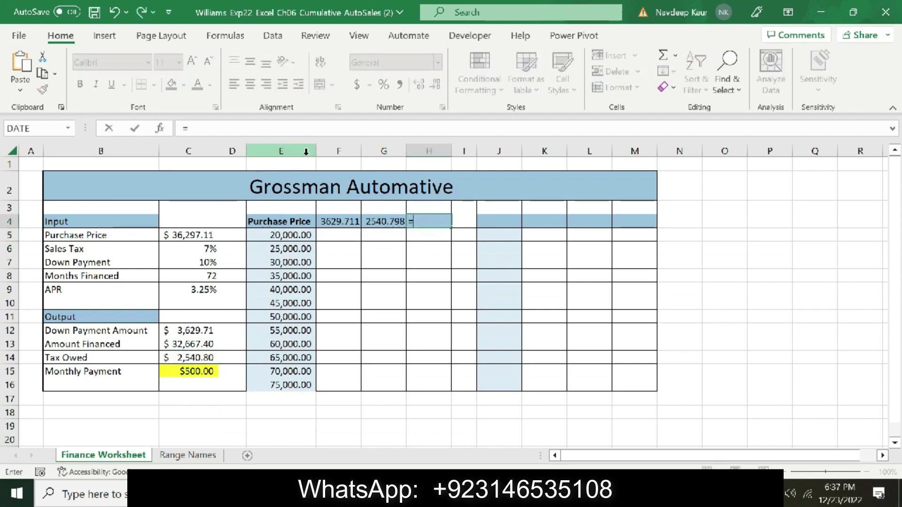
click(199, 370)
key(Return)
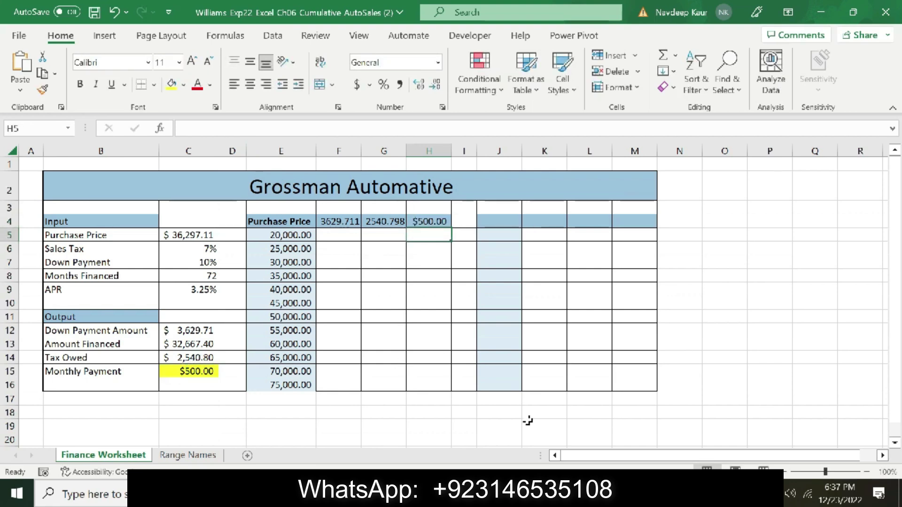
Step: Switch to the Word instructions and remove the yellow highlight from the completed step 8
key(alt+Tab)
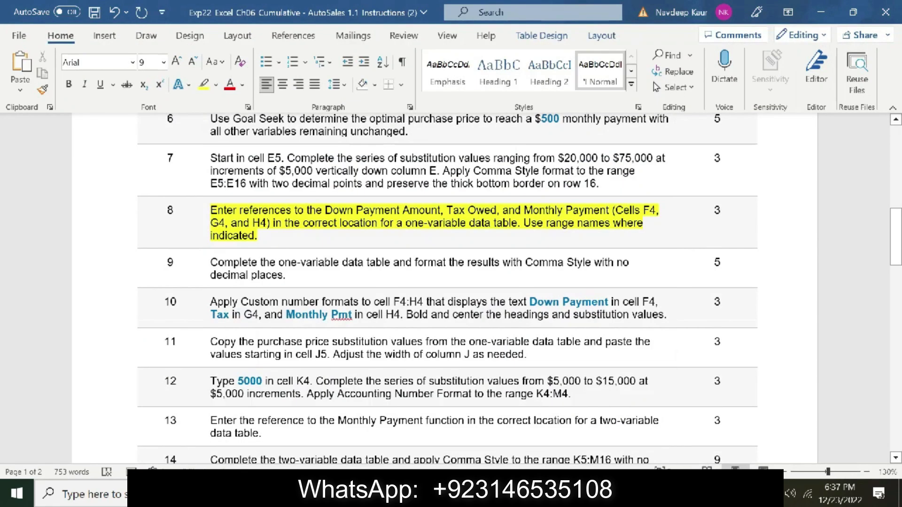
drag(270, 238, 210, 210)
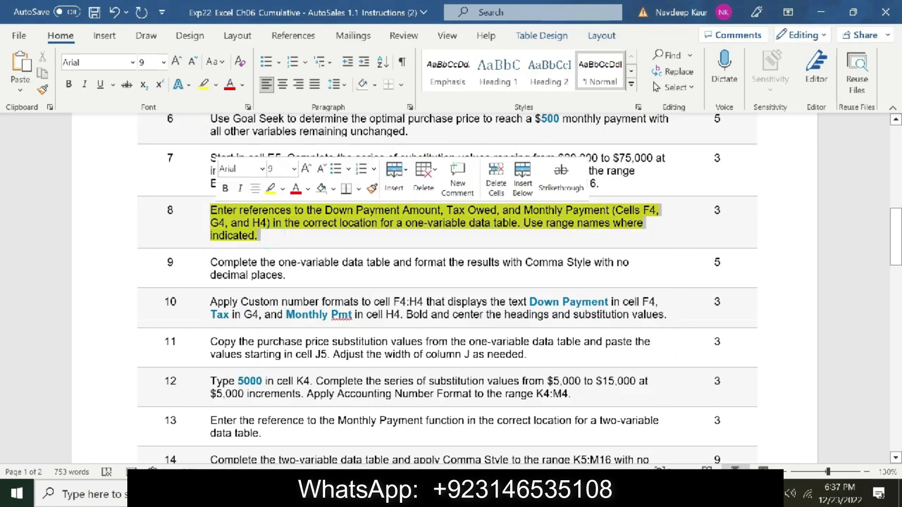
click(203, 86)
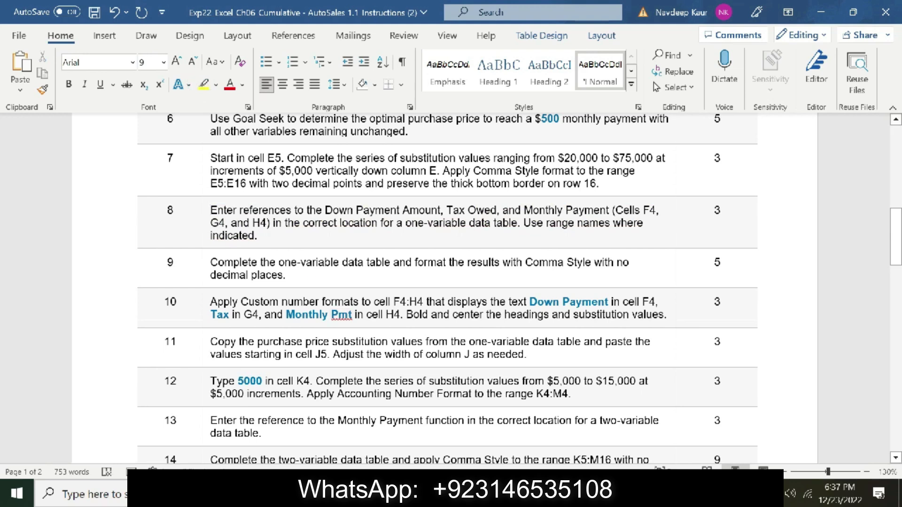
Step: Highlight the text of step 9, about completing the one-variable data table, in yellow in the Word instructions
triple_click(308, 275)
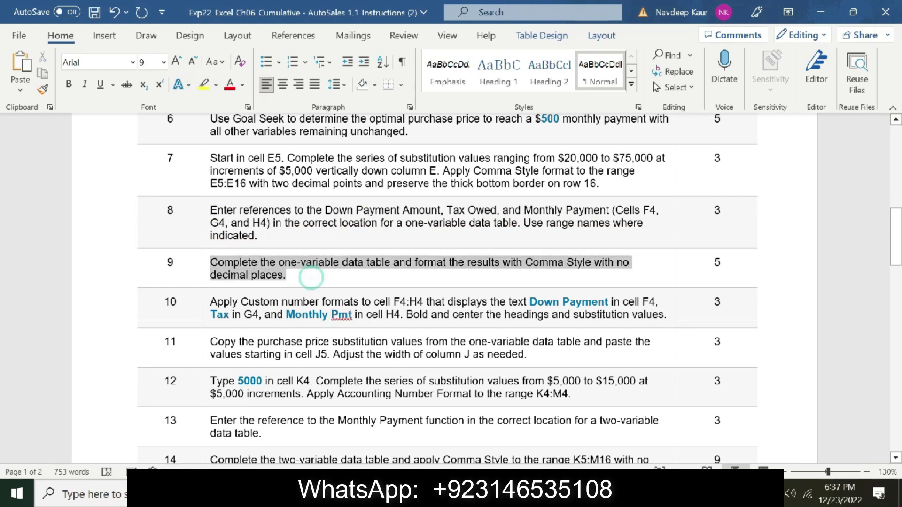
click(205, 86)
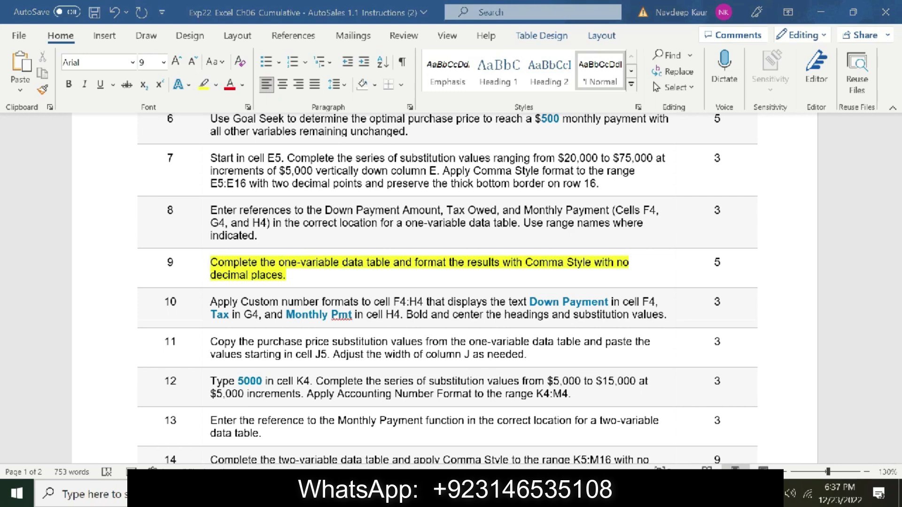
key(alt+Tab)
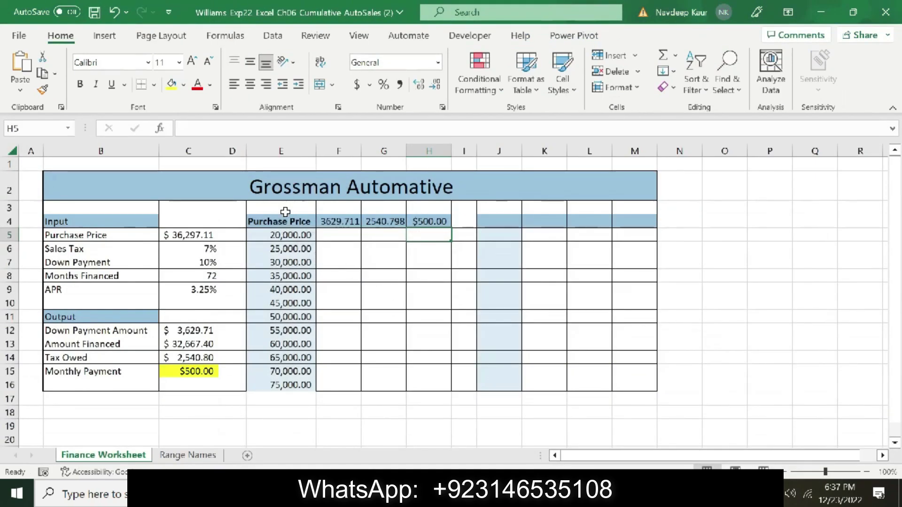
click(263, 222)
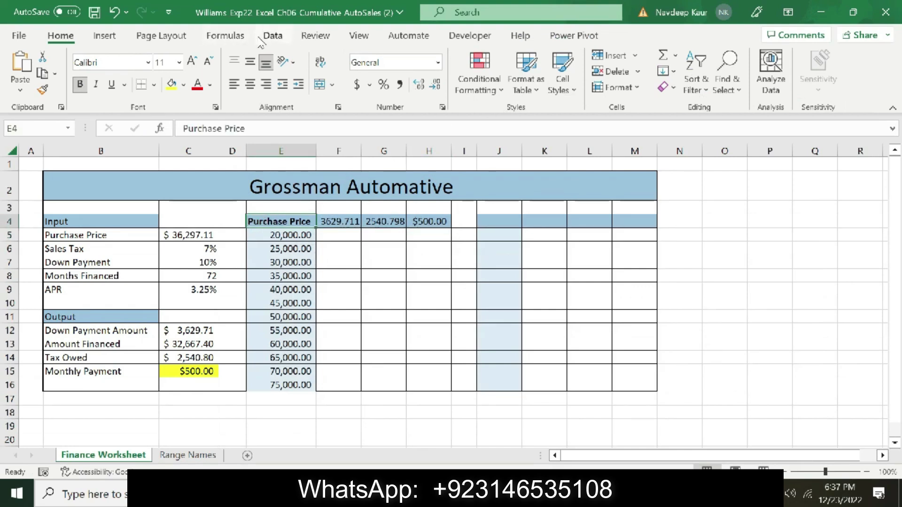
click(272, 37)
click(625, 87)
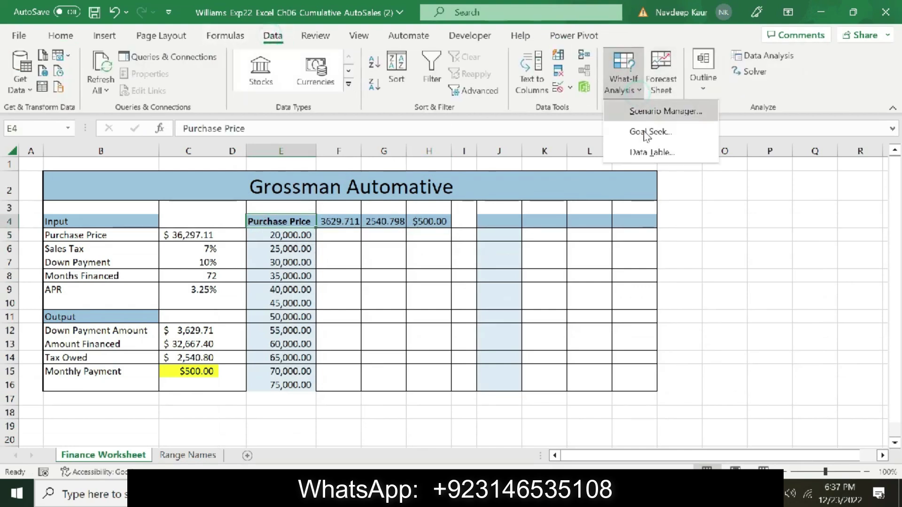
click(643, 153)
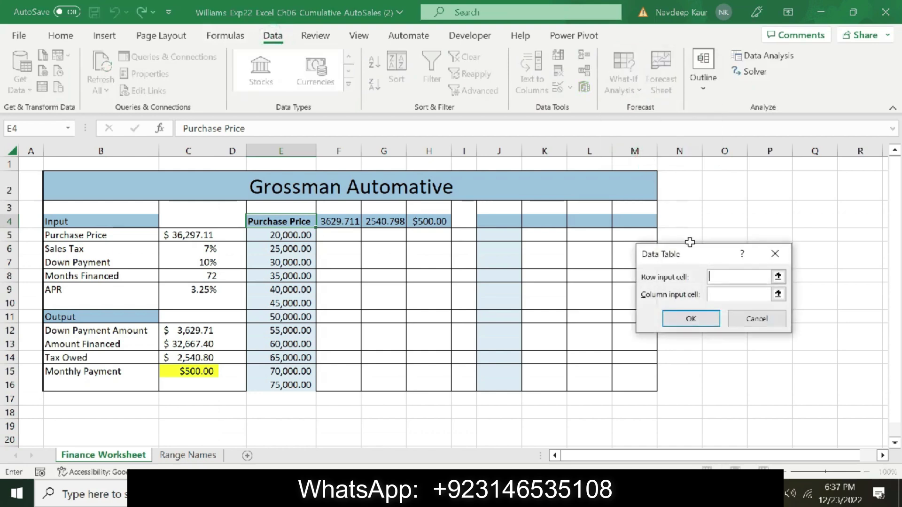
click(775, 260)
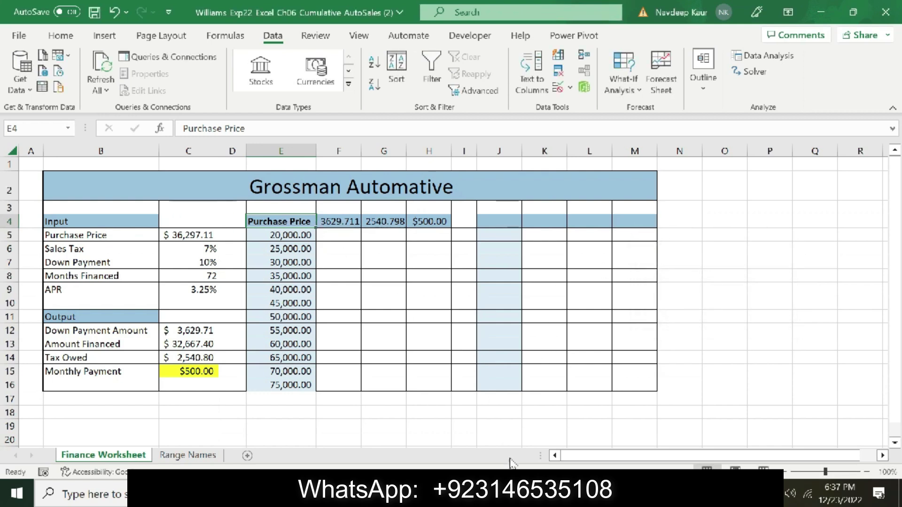
Step: Switch to the completed AutoSales workbook in Excel and examine the one-variable data table E4:H16, its Data Table dialog and the F4 reference
key(alt+Tab)
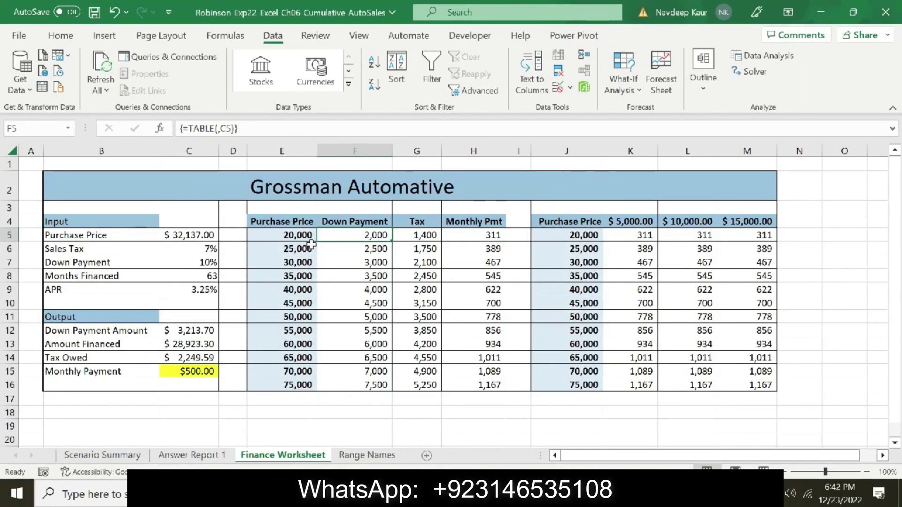
click(287, 235)
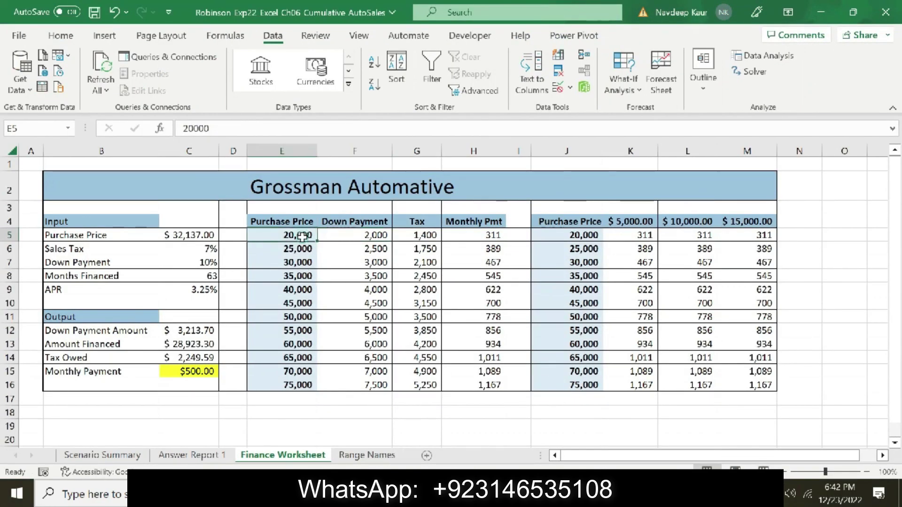
drag(304, 276, 463, 386)
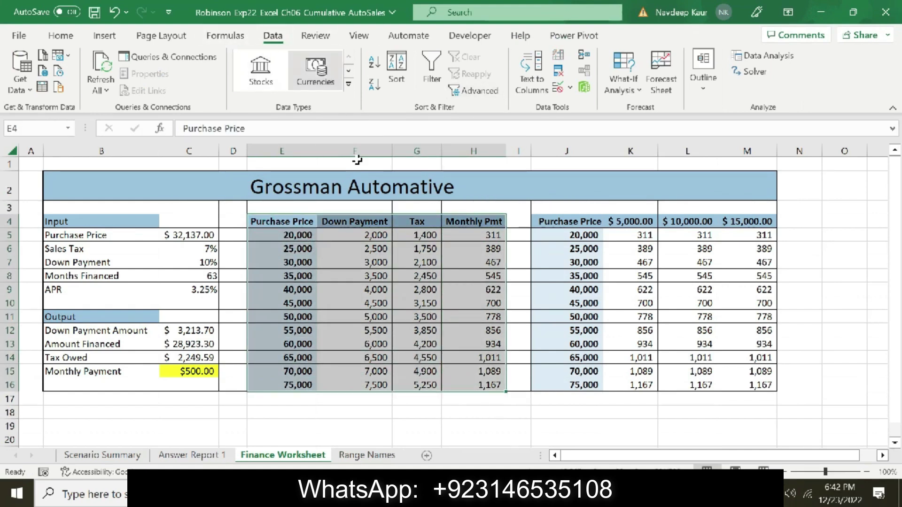
click(628, 89)
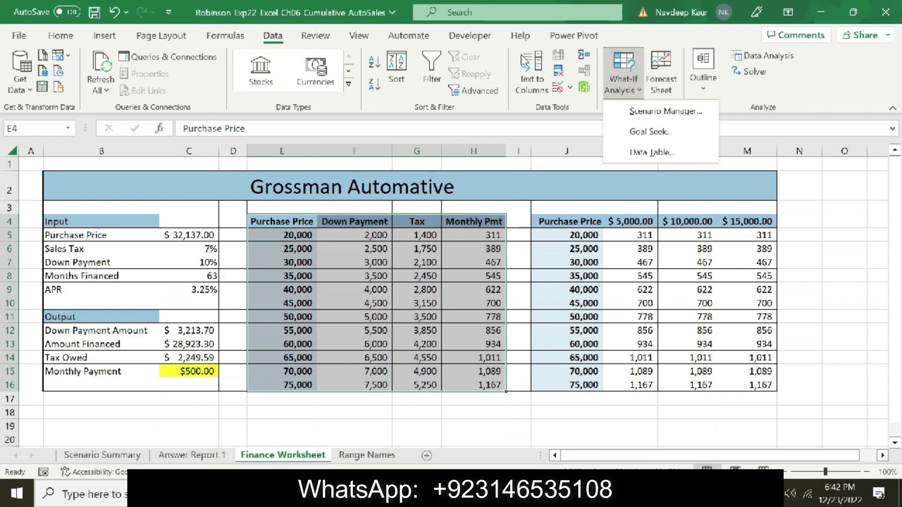
click(651, 157)
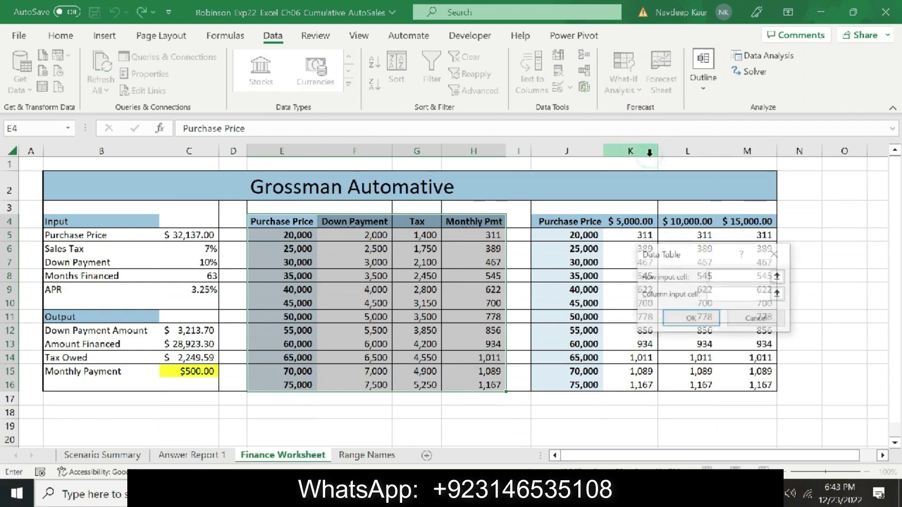
click(774, 256)
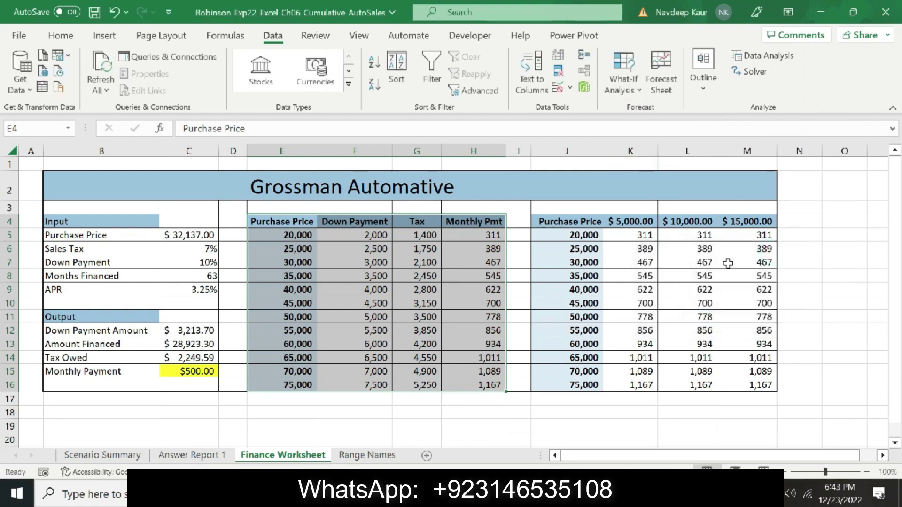
click(417, 413)
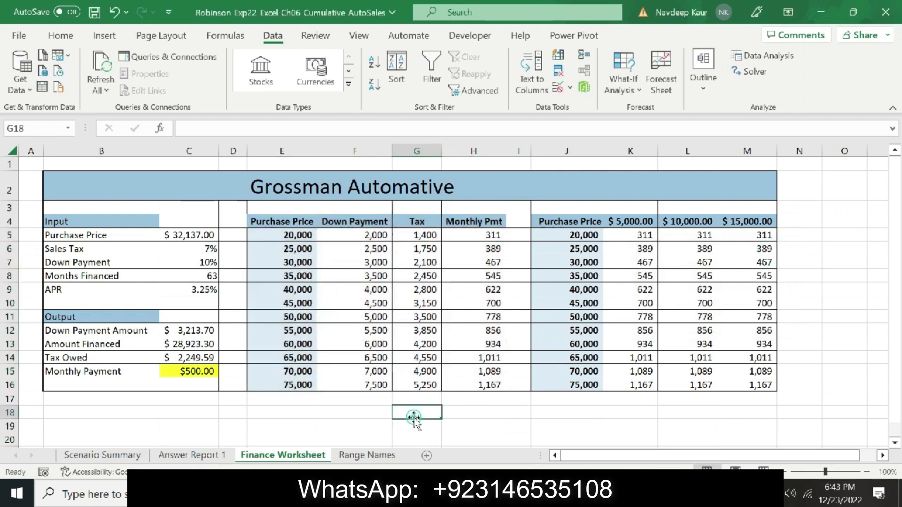
click(368, 222)
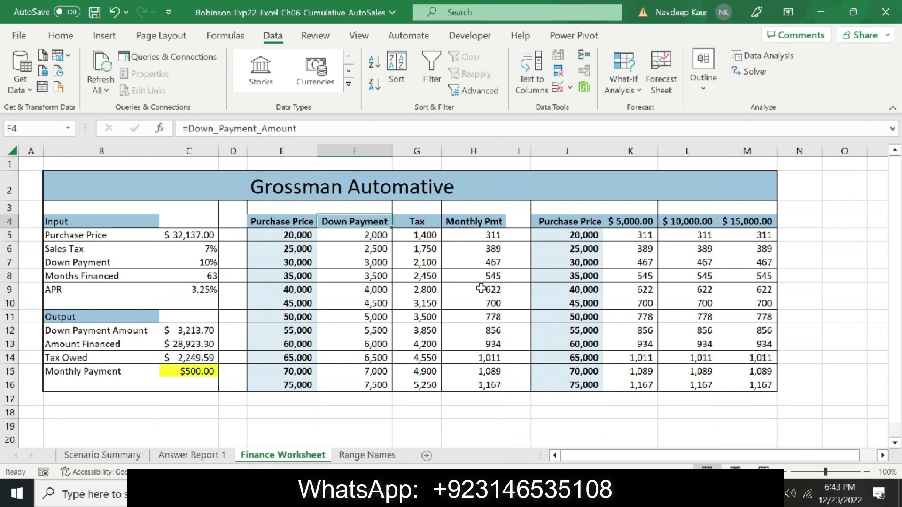
Step: Switch to the Word instructions, remove the yellow highlight from step 9 and highlight step 10 in yellow
key(alt+Tab)
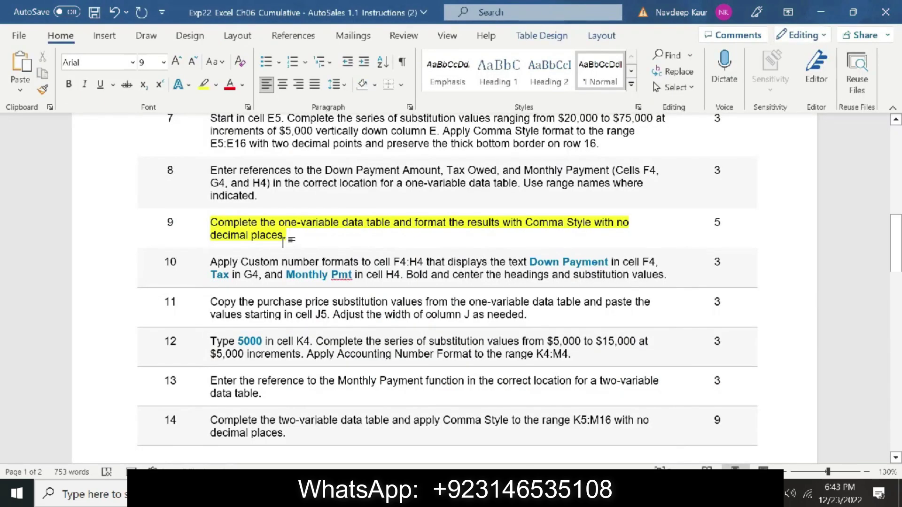
drag(284, 237, 210, 221)
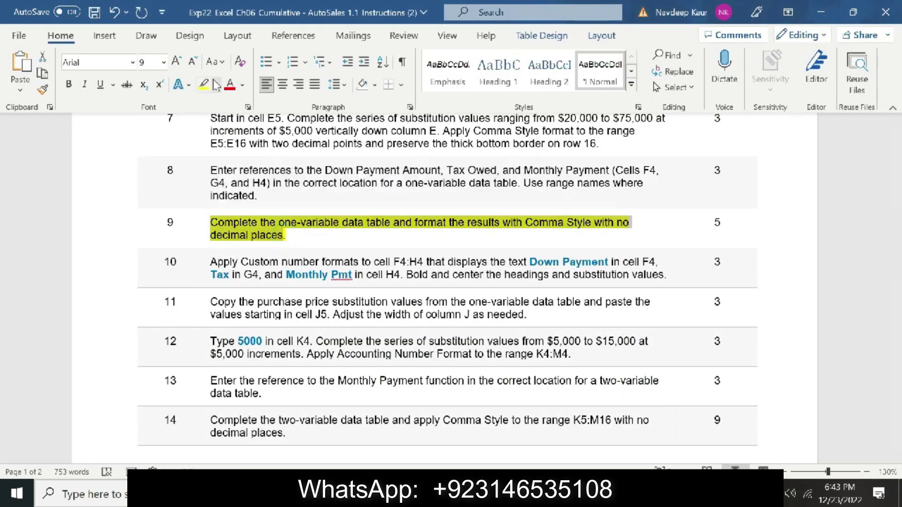
click(214, 82)
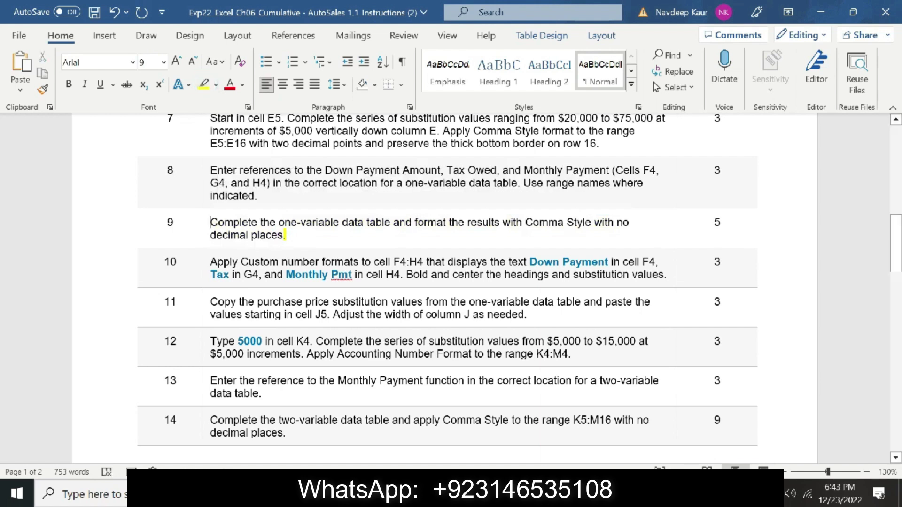
drag(210, 263, 643, 285)
click(203, 84)
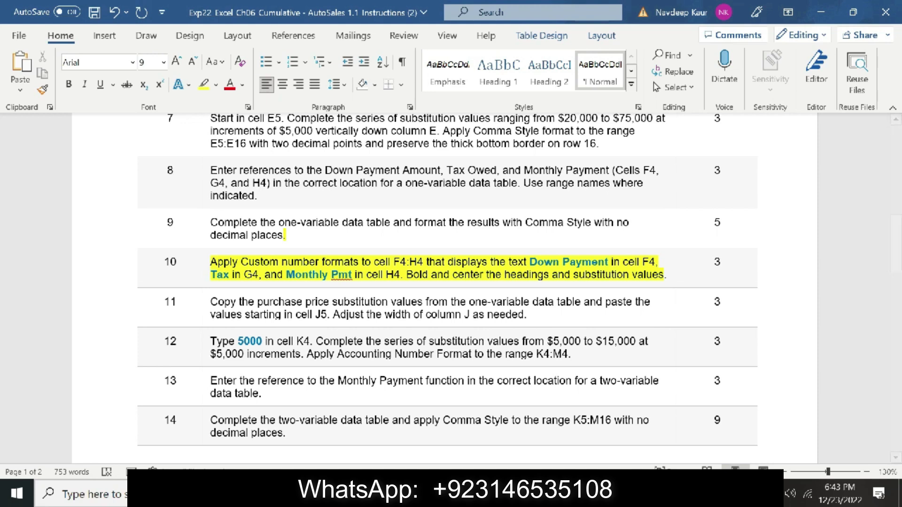
Step: Return to the completed AutoSales workbook in Excel and examine F4's custom number format and the formulas behind the headings in G4 and H4
click(601, 474)
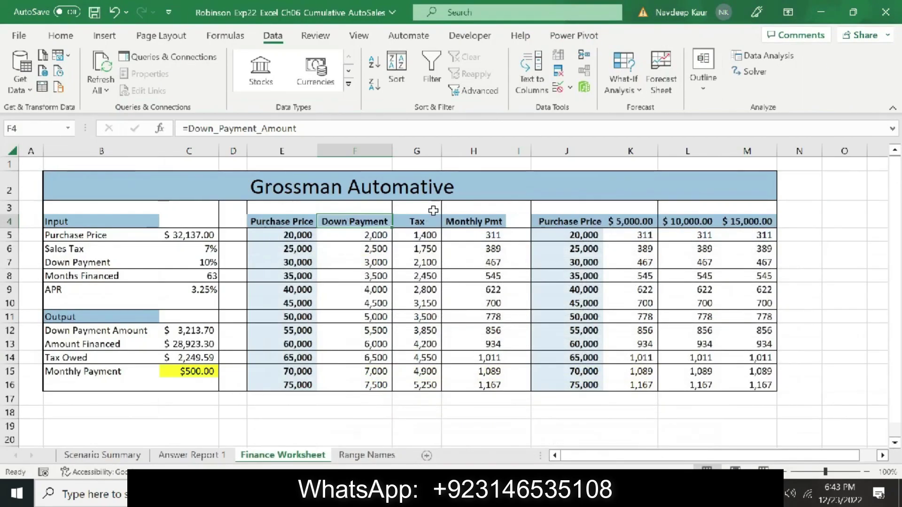
click(58, 35)
click(442, 107)
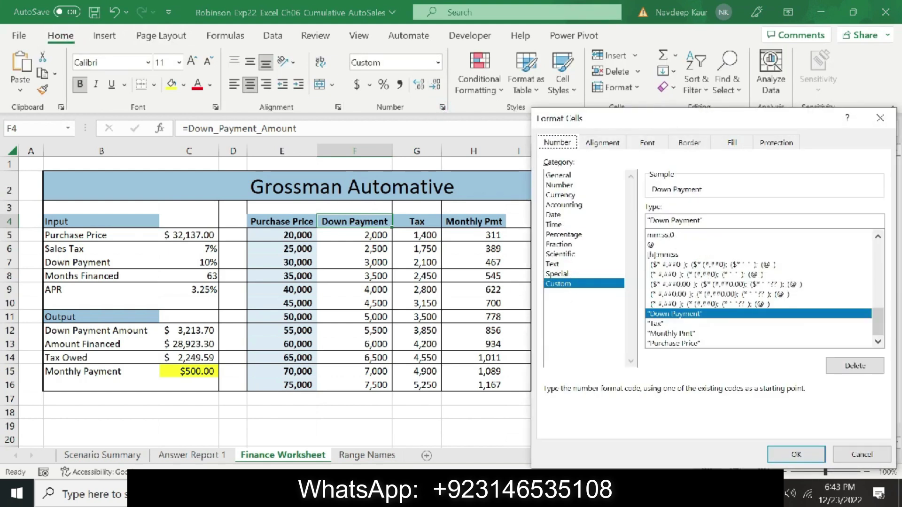
click(775, 454)
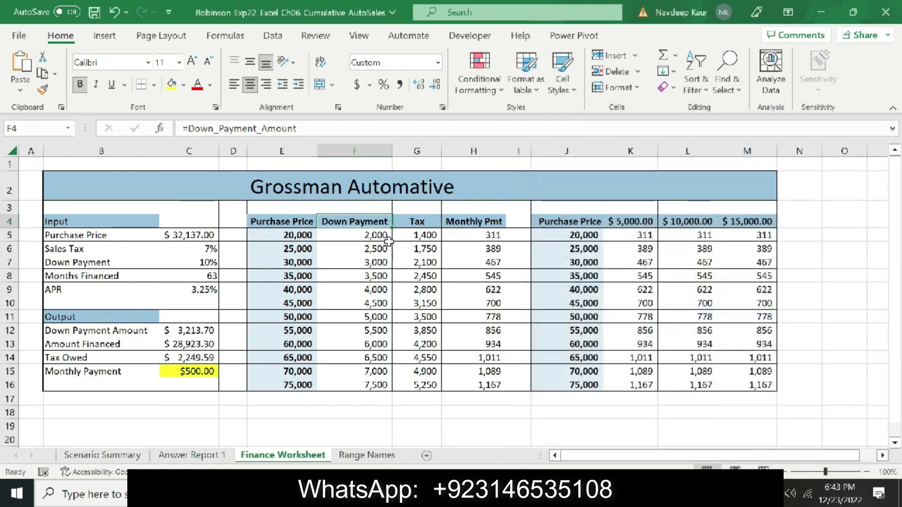
click(419, 218)
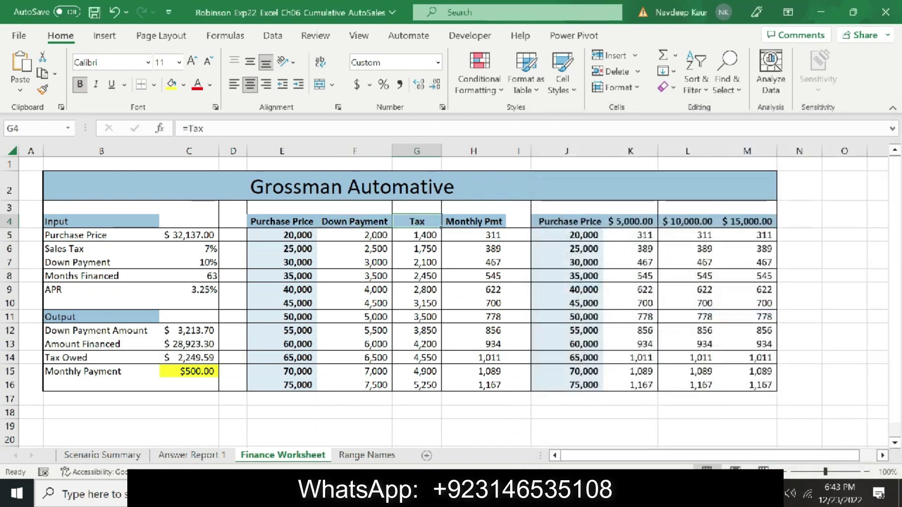
click(482, 225)
Step: Switch to the Word instructions and remove the yellow highlight from step 10
key(alt+Tab)
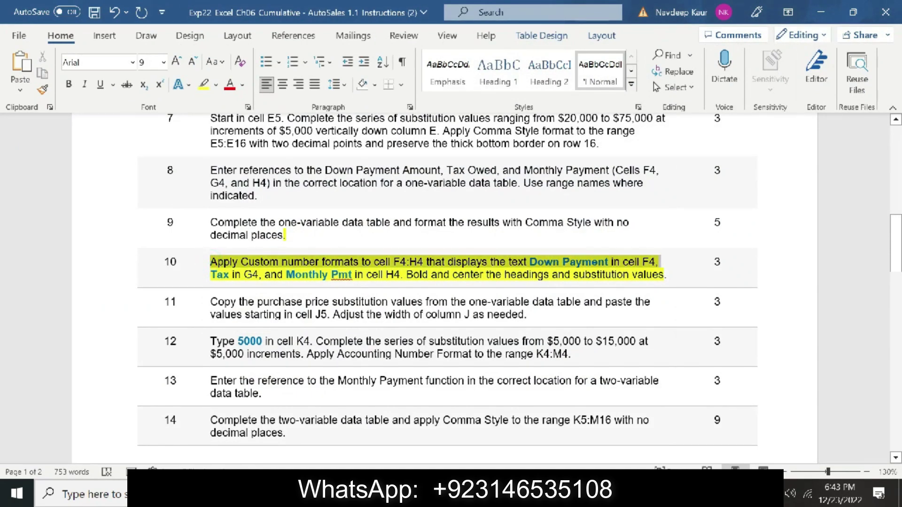
drag(211, 262, 661, 275)
click(204, 84)
key(Right)
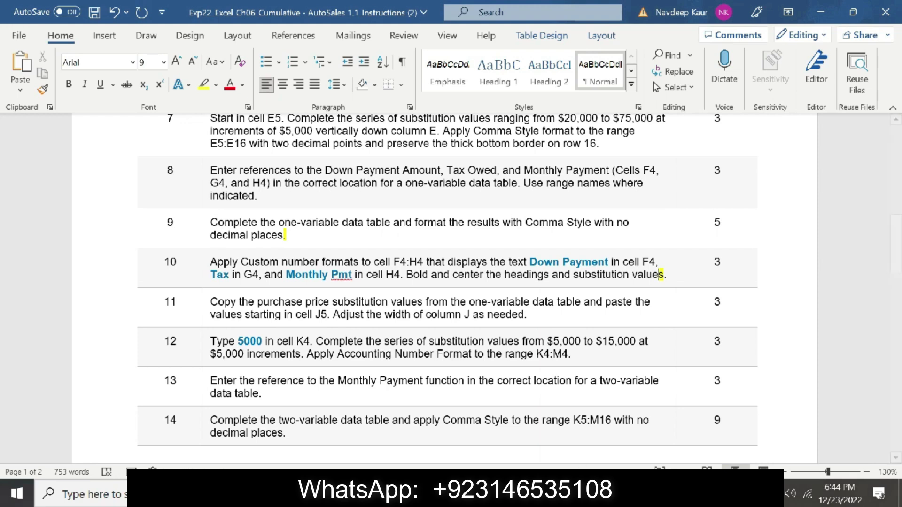
Step: Compare the two-variable table's substitution values in K4:M4 of the completed workbook with steps 11 to 14 of the Word instructions
key(alt+Tab)
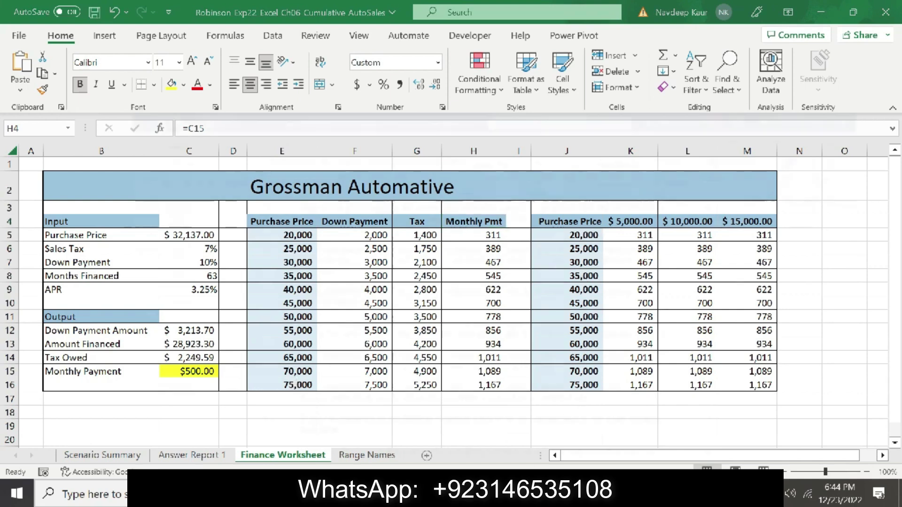
key(alt+Tab)
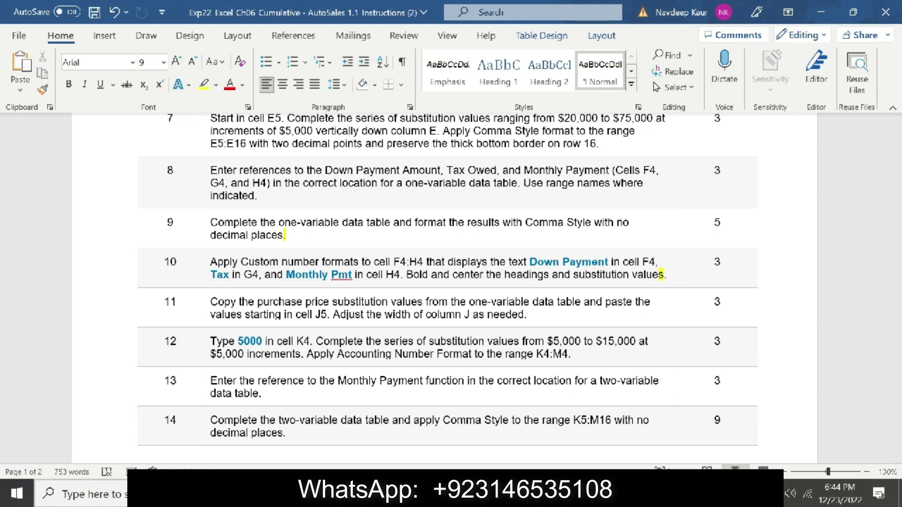
key(alt+Tab)
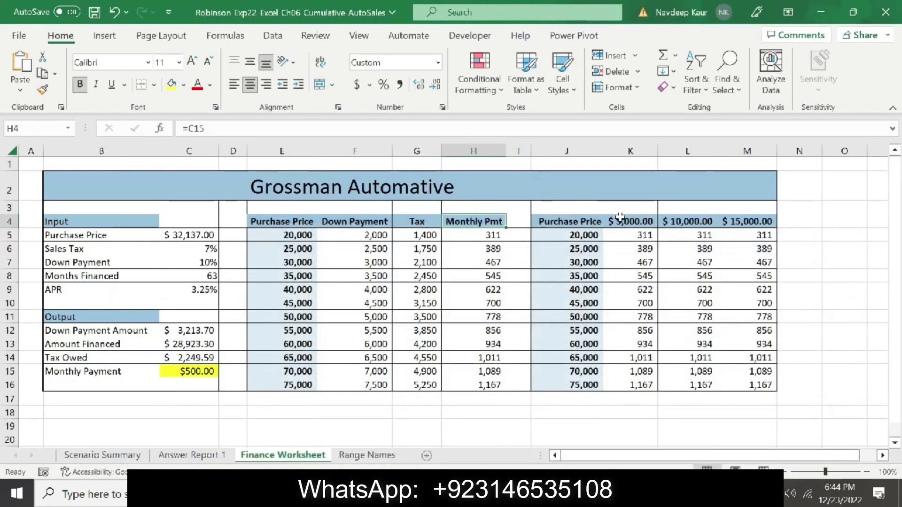
click(626, 218)
click(680, 220)
click(736, 224)
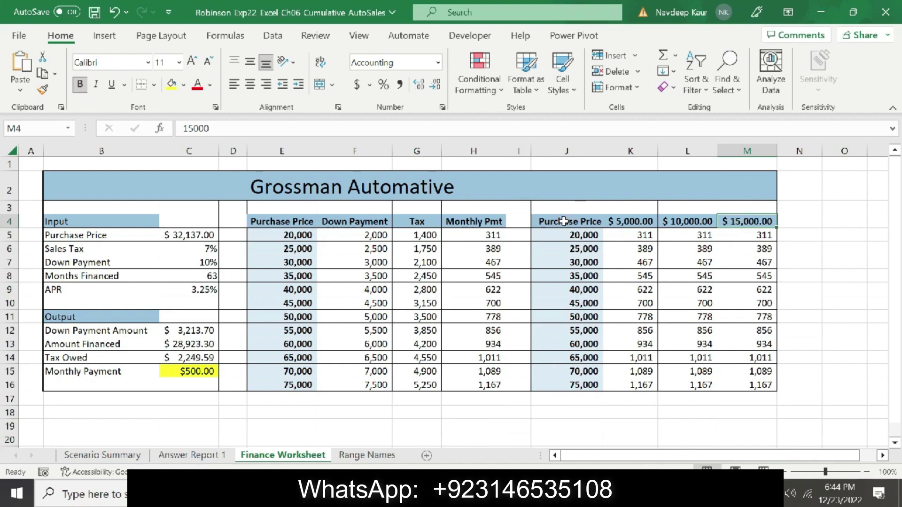
key(alt+Tab)
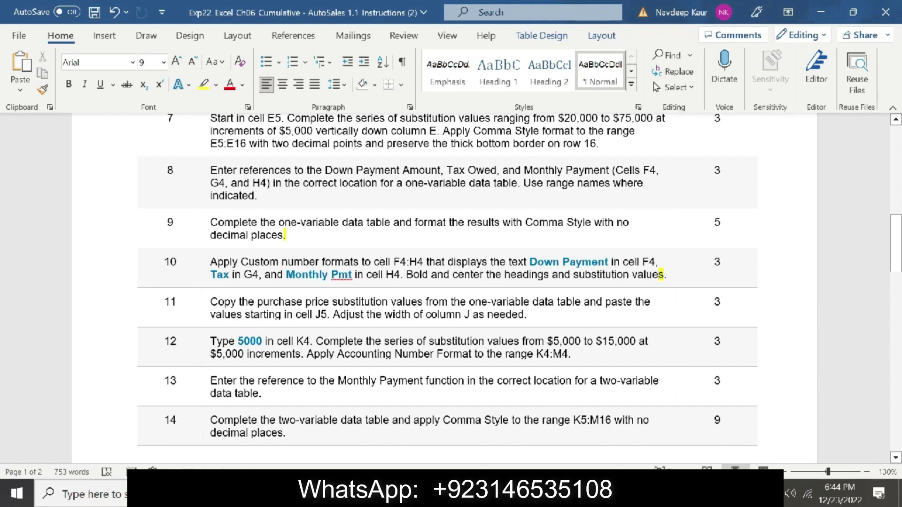
key(alt+Tab)
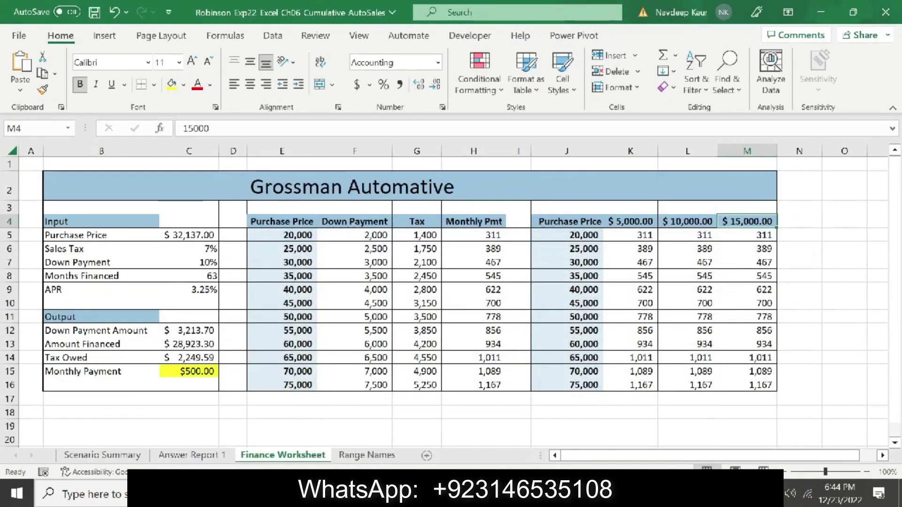
key(alt+Tab)
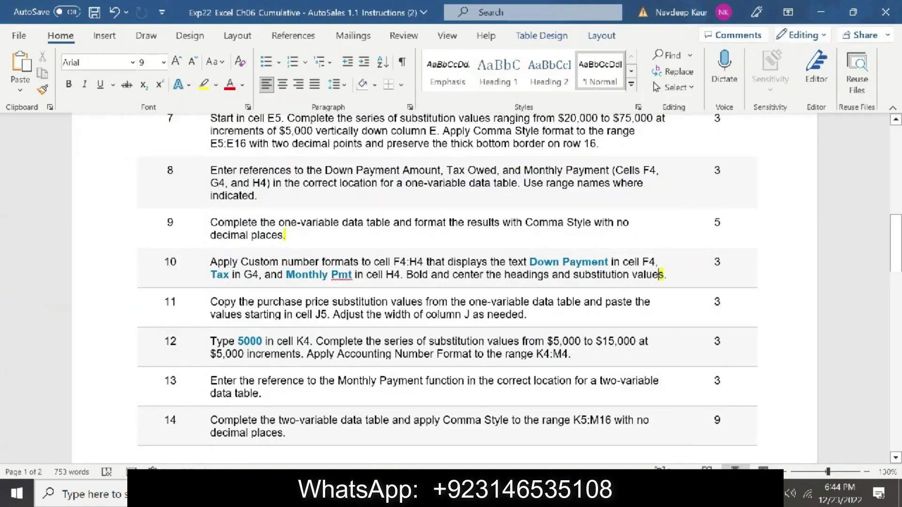
drag(896, 243, 895, 376)
drag(2, 383, 3, 383)
Step: Return to the completed workbook in Excel and look through its Scenario Summary, Finance Worksheet, Range Names and Answer Report 1 sheets
key(alt+Tab)
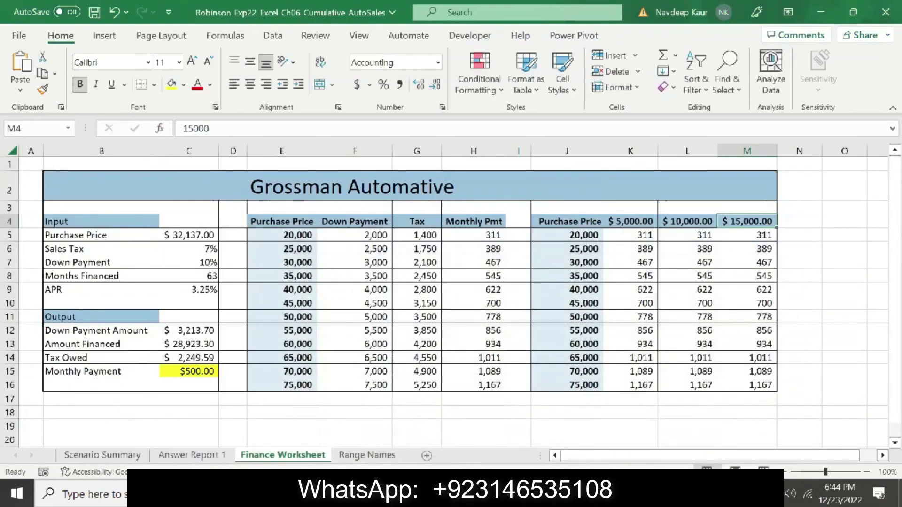
click(86, 455)
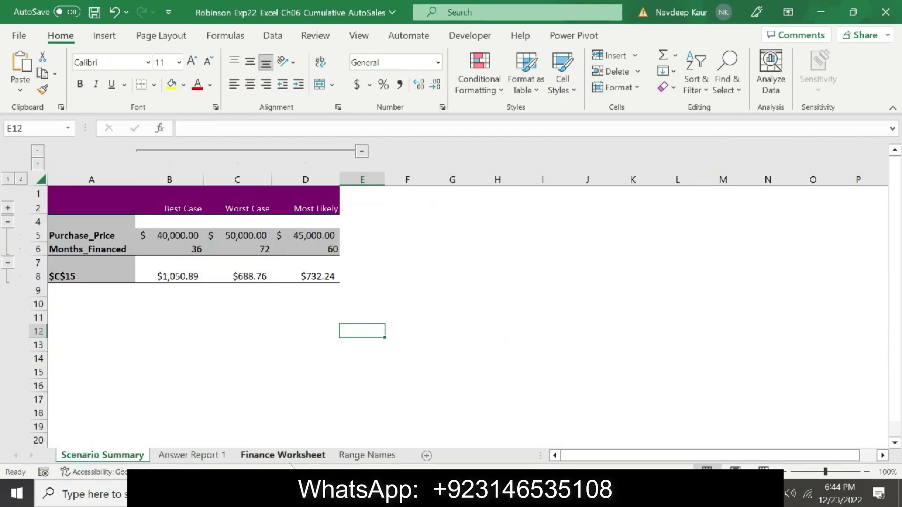
click(274, 456)
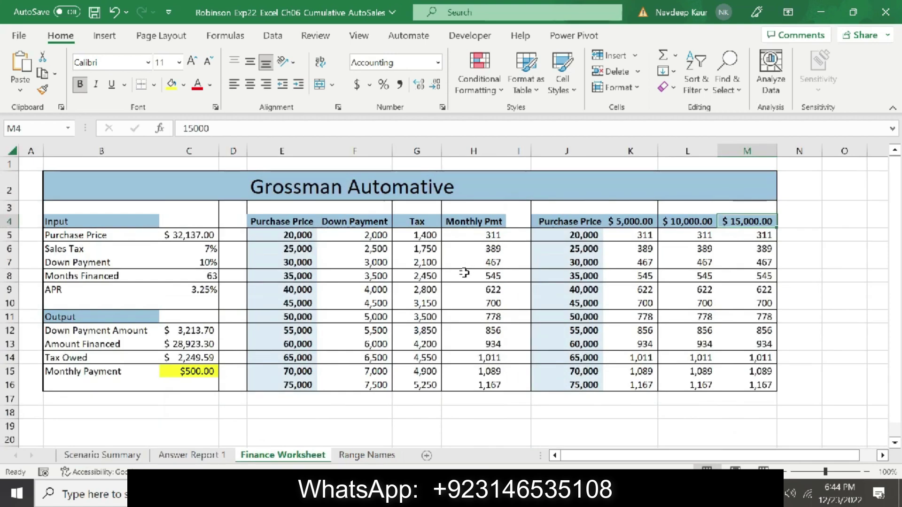
click(359, 458)
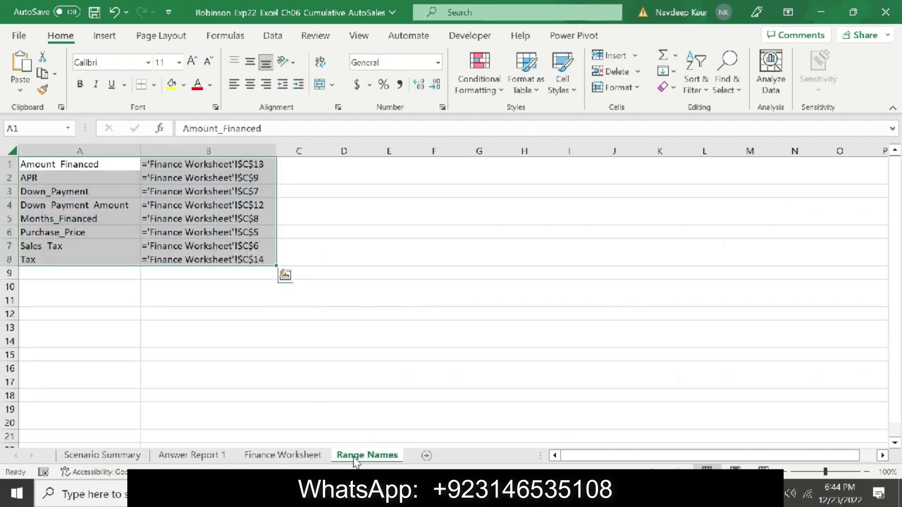
click(195, 457)
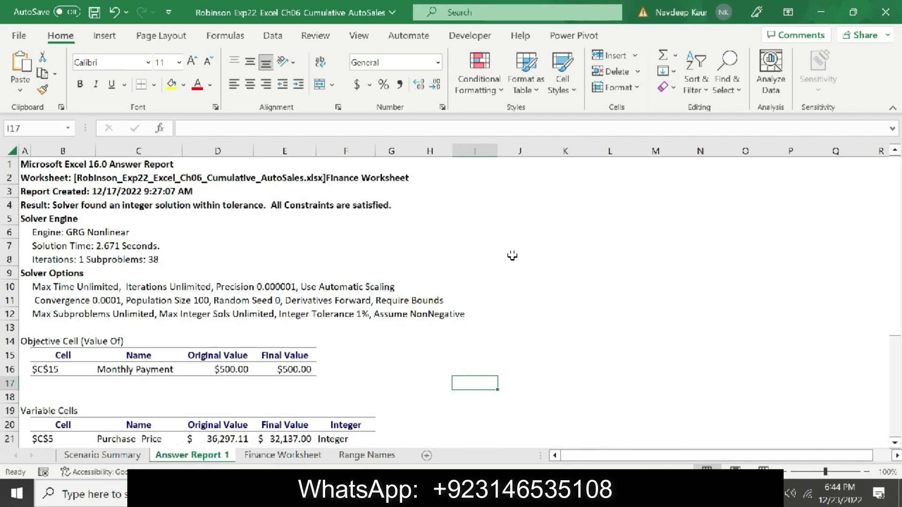
scroll(512, 256, right, 4)
drag(446, 205, 809, 301)
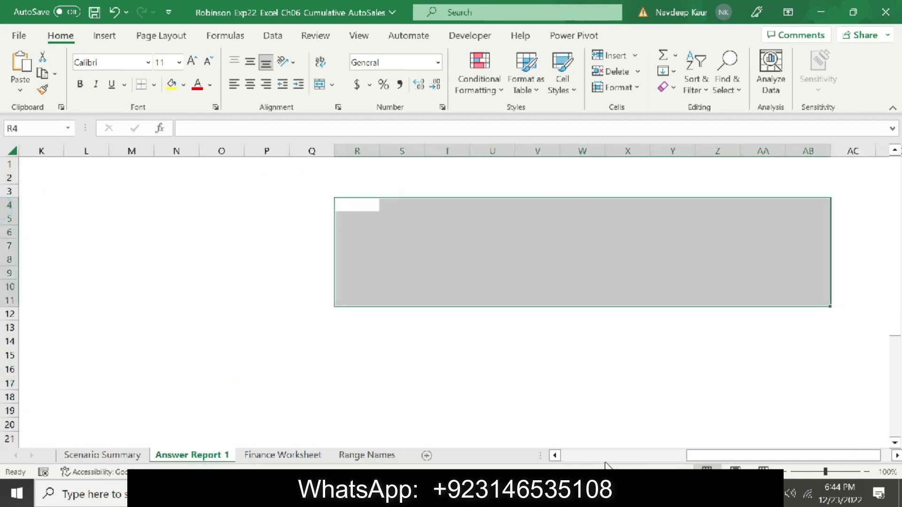
Step: Review the Answer Report 1 sheet's Solver results and the Scenario Summary sheet's cases
click(585, 454)
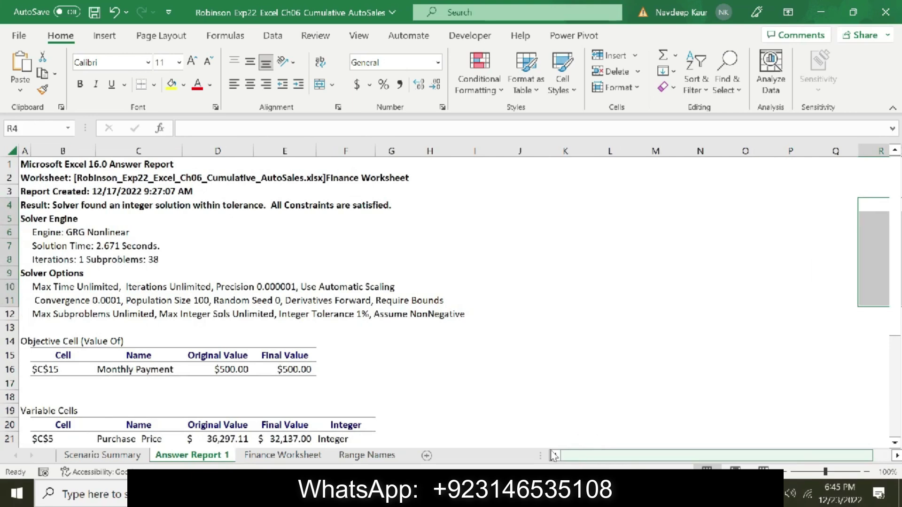
drag(884, 232, 897, 306)
scroll(894, 276, down, 4)
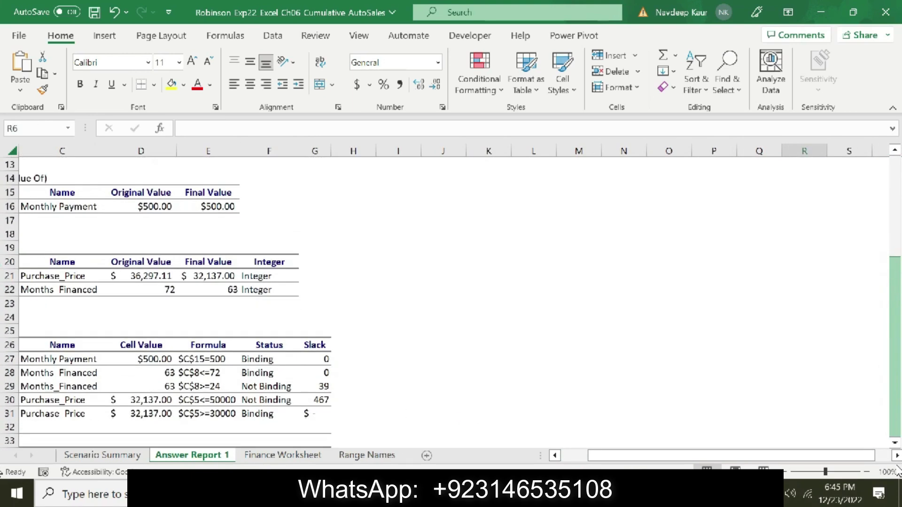
scroll(895, 276, up, 4)
click(582, 456)
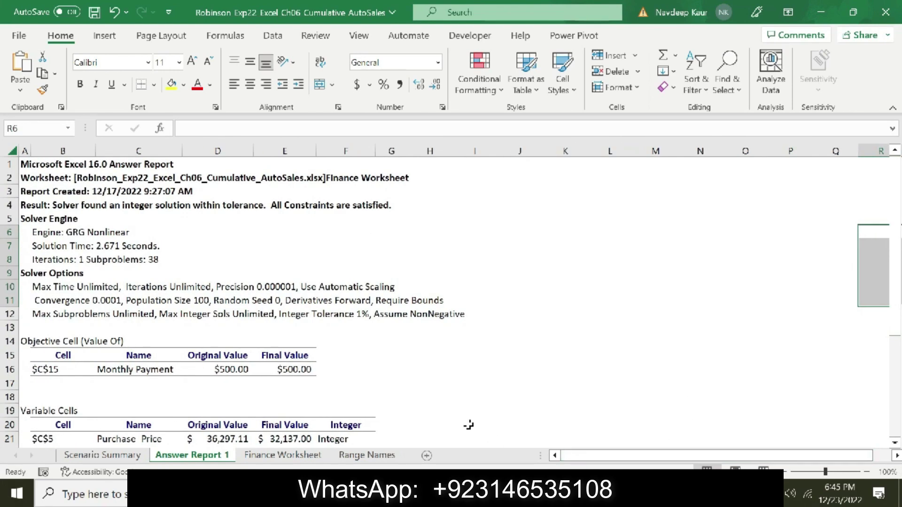
click(113, 456)
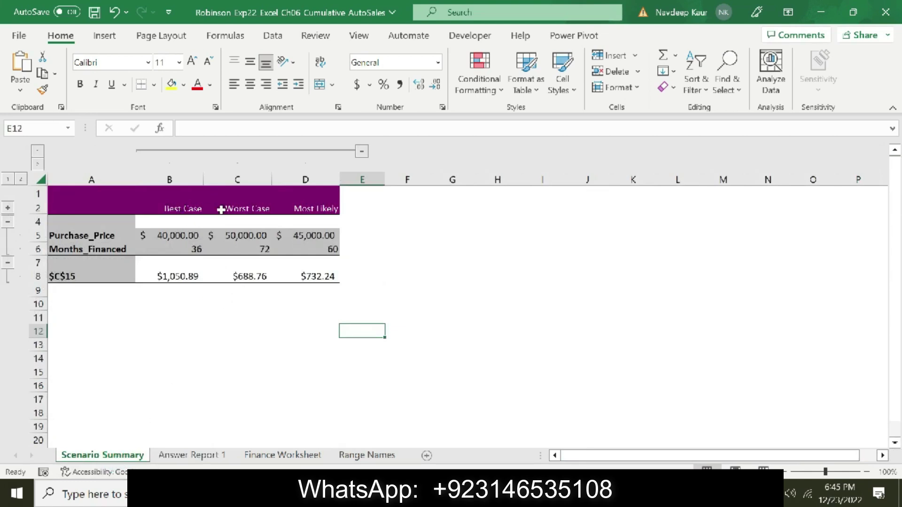
click(192, 455)
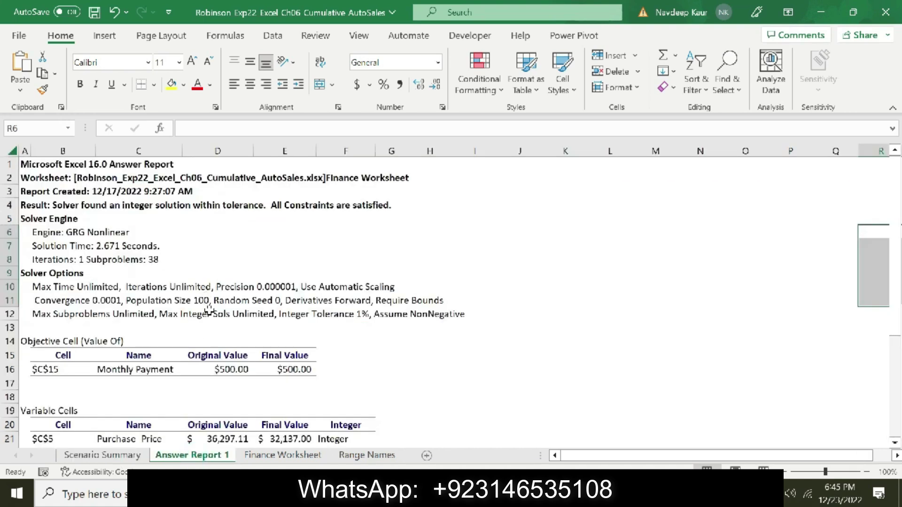
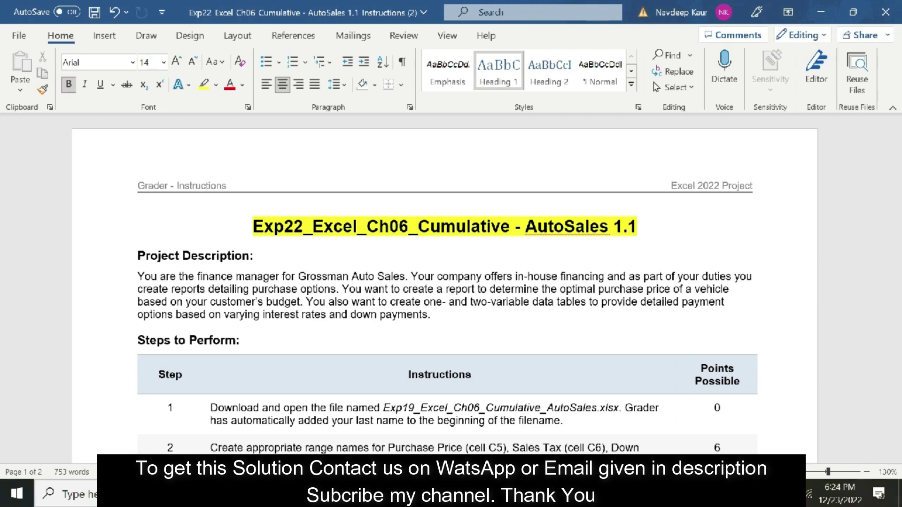
Step: Highlight the step 2 instruction about creating range names in yellow in the AutoSales instructions document
mouse_move(897, 176)
mouse_down()
mouse_move(897, 161)
mouse_move(898, 188)
mouse_up()
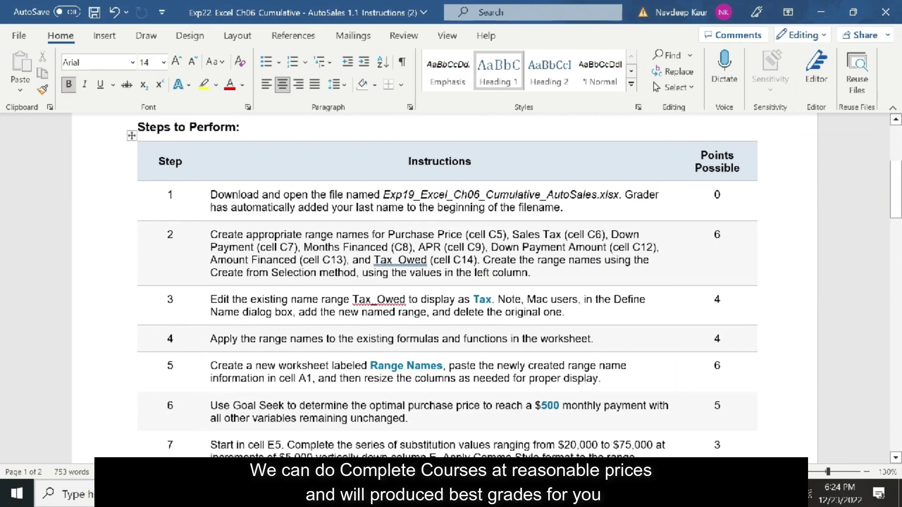
click(209, 194)
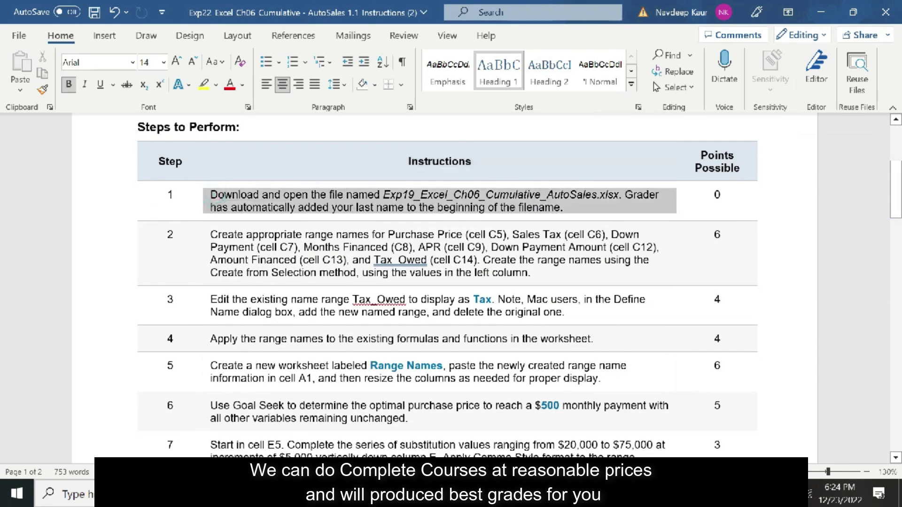
drag(530, 274, 211, 234)
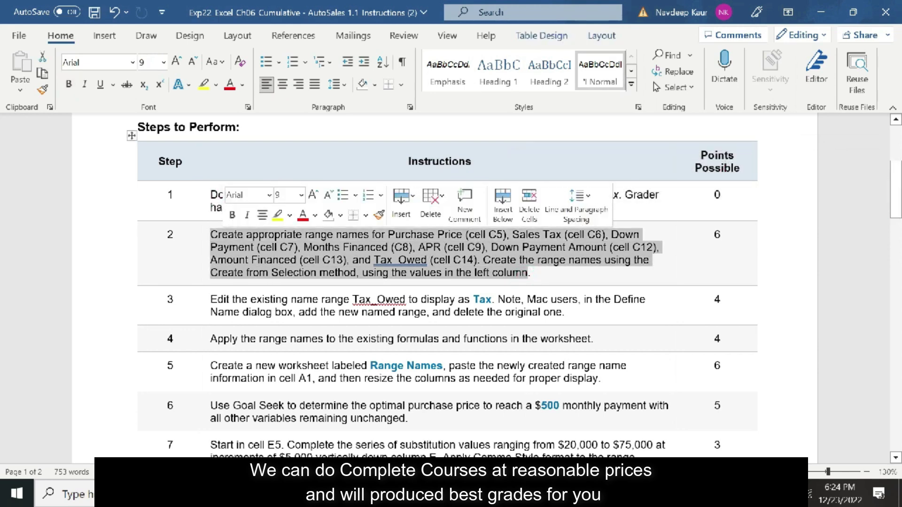
click(203, 85)
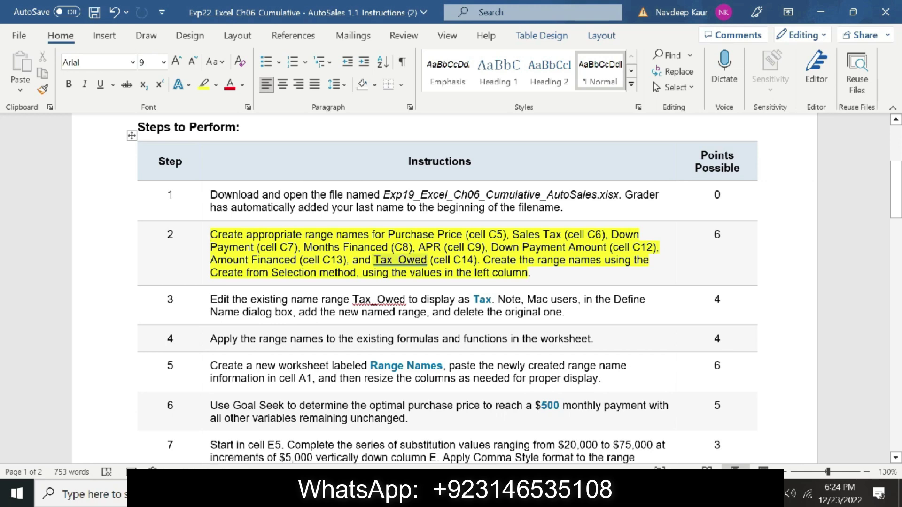
click(561, 277)
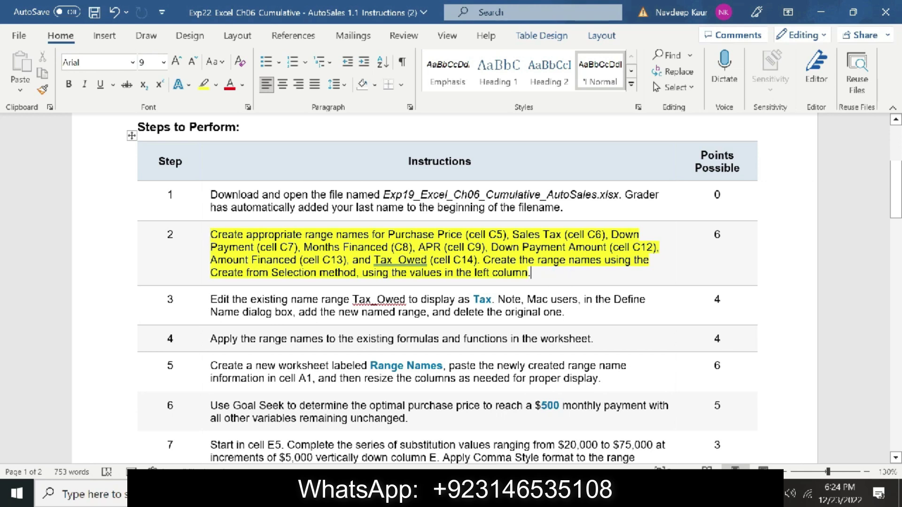
Step: Switch to the Excel AutoSales workbook and copy the Purchase Price label text from cell B5
key(alt+Tab)
click(193, 236)
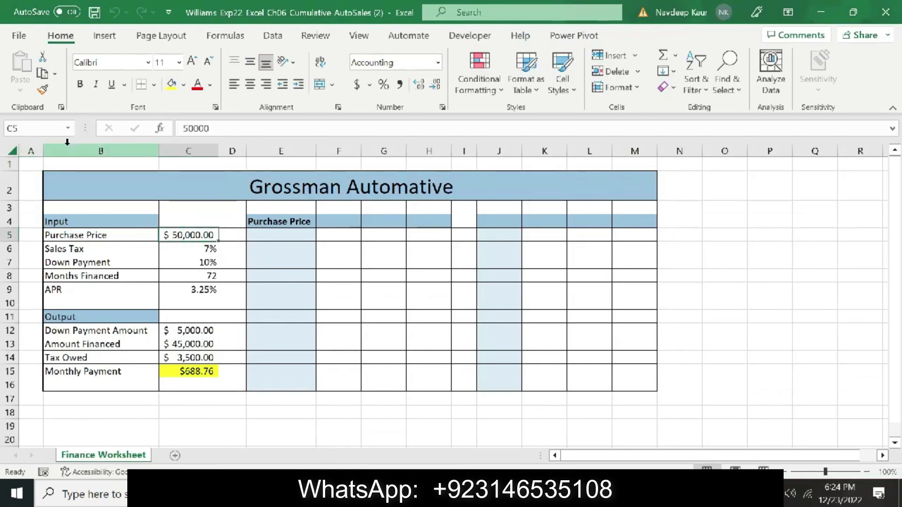
click(29, 128)
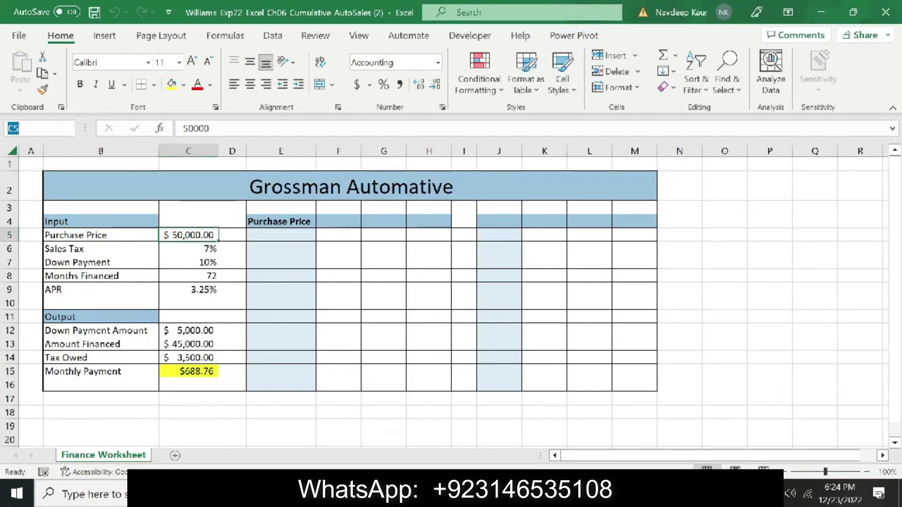
text(P)
click(90, 237)
click(249, 123)
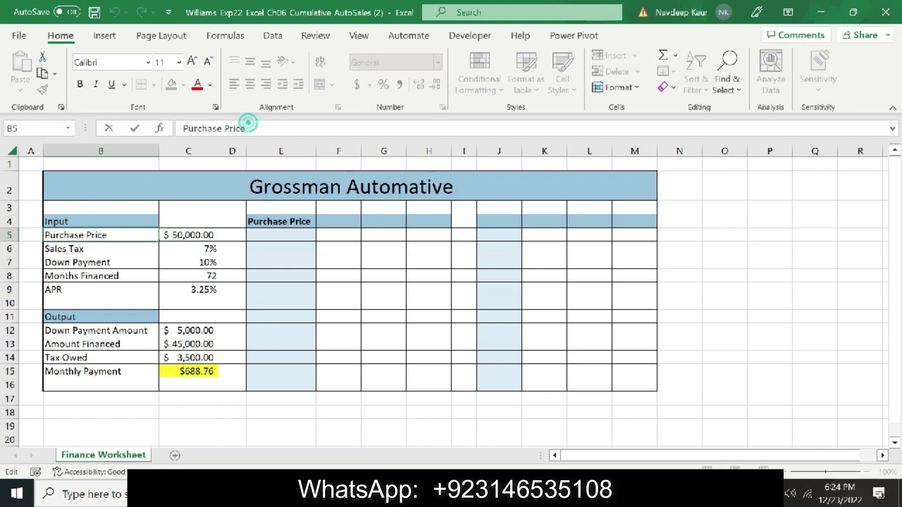
drag(248, 129, 182, 129)
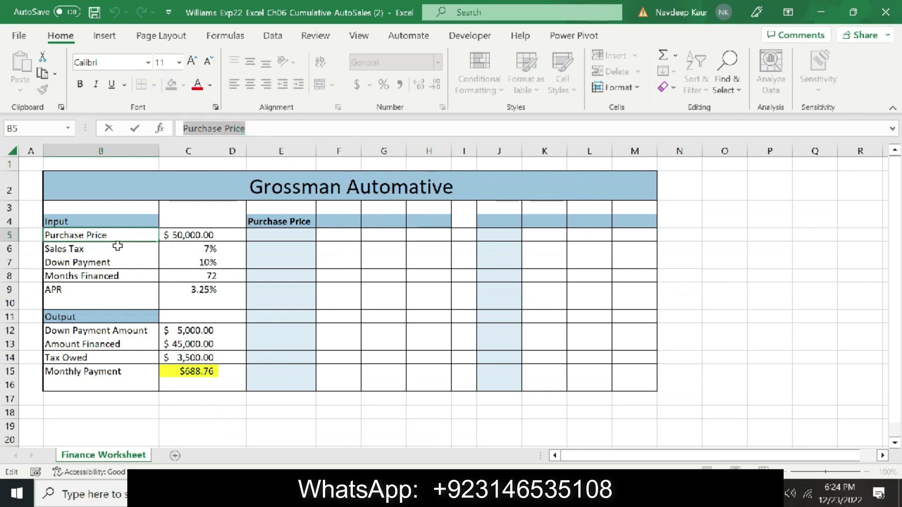
key(ctrl+c)
Step: Name cell C5 Purchase_Price, using the copied label with an underscore in place of the space
click(194, 233)
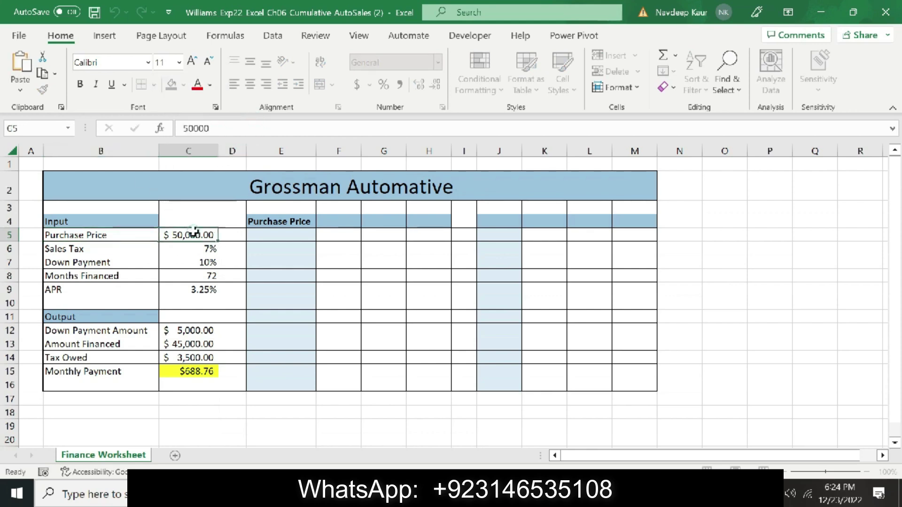
click(42, 128)
key(ctrl+v)
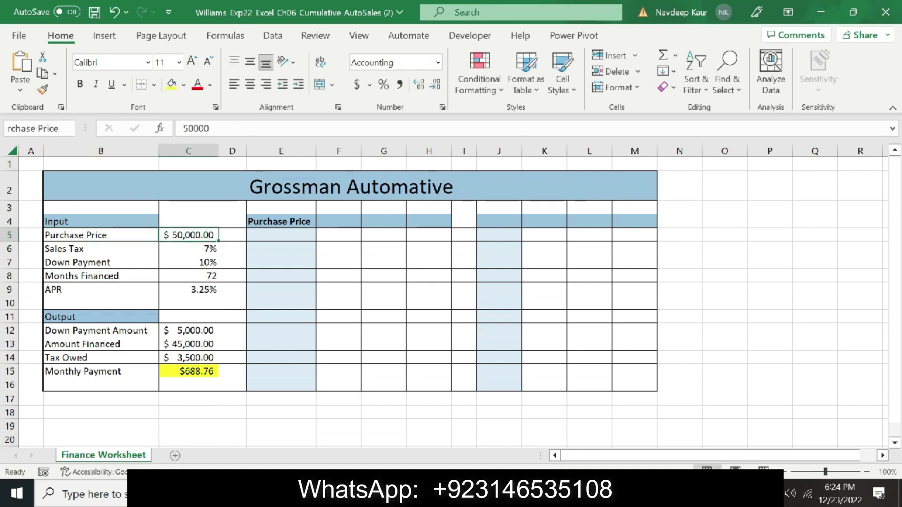
key(Left)
key(Left)
key(Left)
key(Left)
key(Left)
key(BackSpace)
text(_)
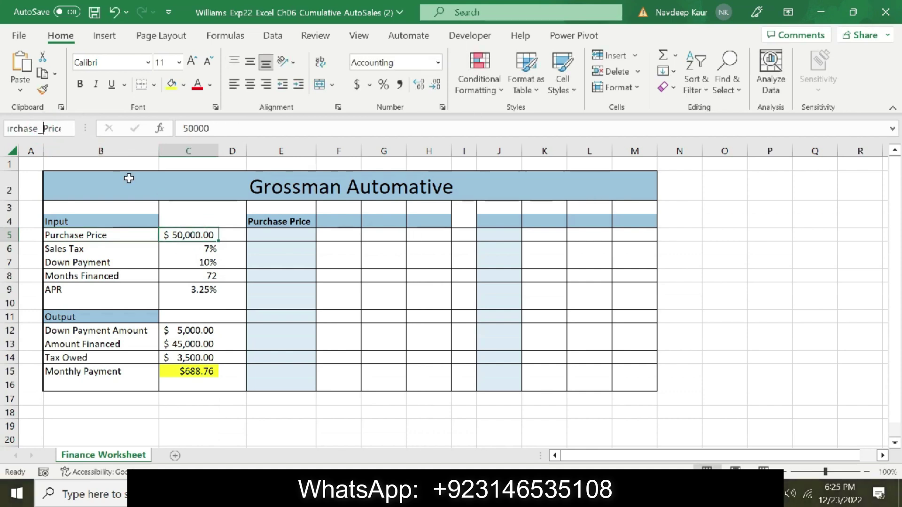
key(Right)
key(Right)
key(Right)
key(Right)
key(Right)
key(Return)
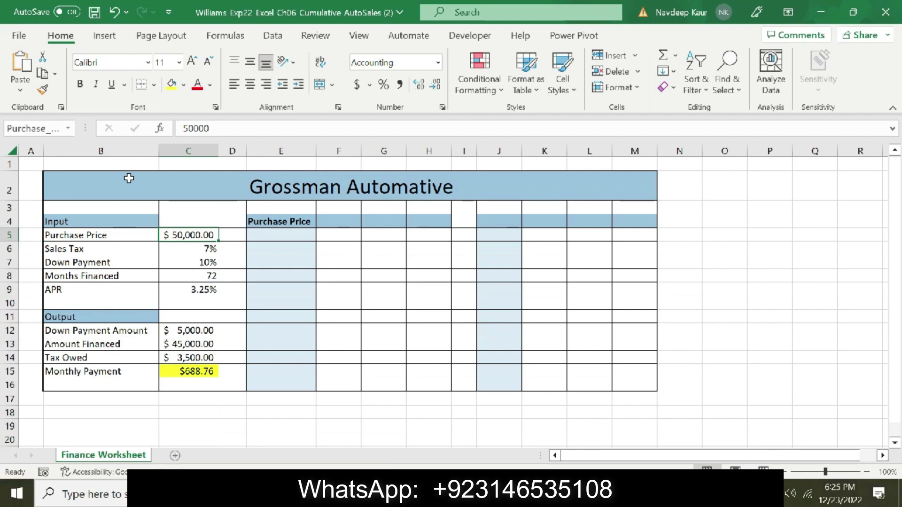
Step: Name cell C6 Sales_Tax, based on the label in cell B6
click(101, 251)
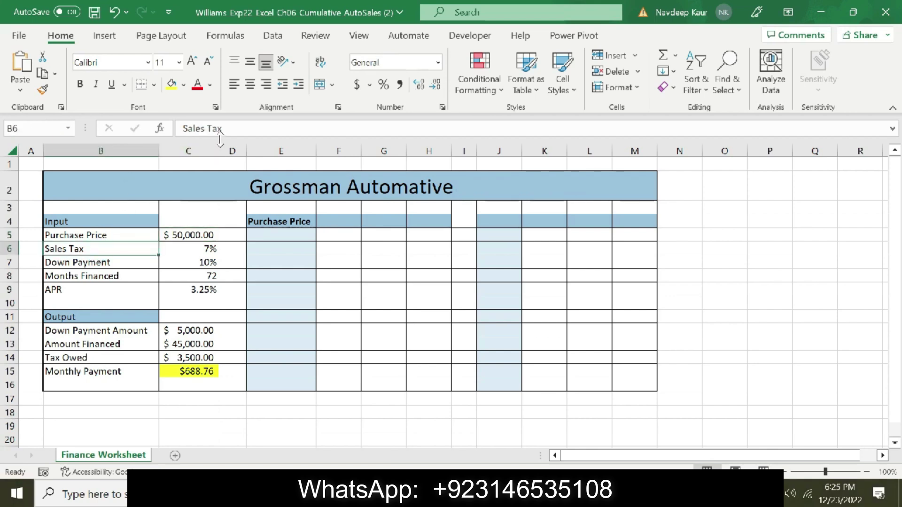
drag(221, 128, 183, 129)
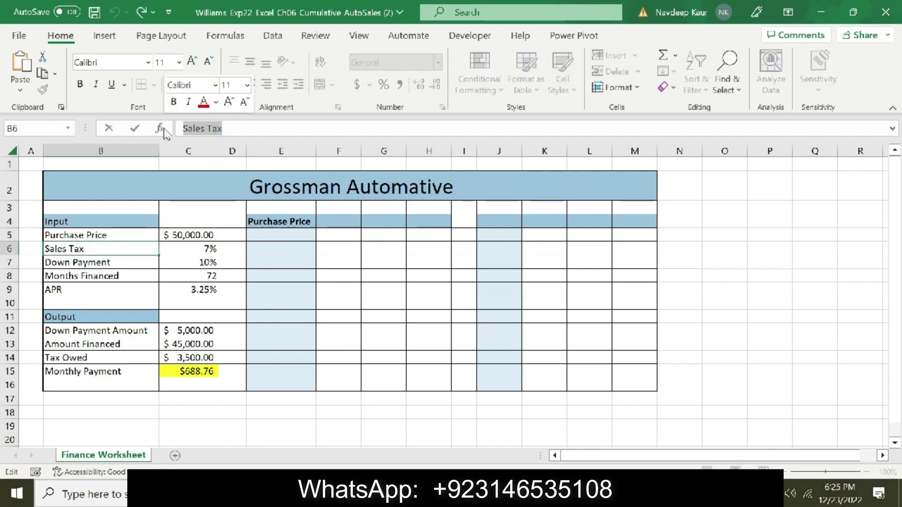
click(196, 249)
click(43, 130)
text(Sales Tax)
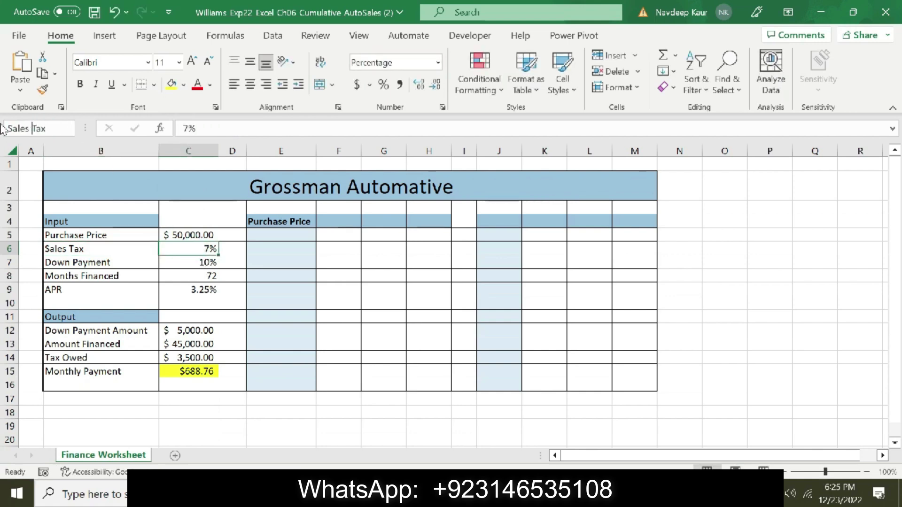
text(_)
text(_)
key(Return)
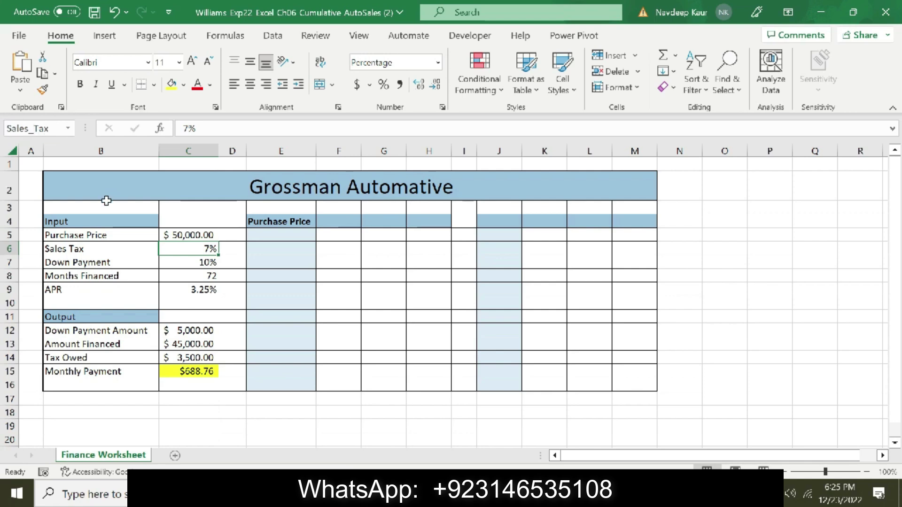
Step: Name cell C7 Down_Payment, using the label text copied from cell B7
click(108, 262)
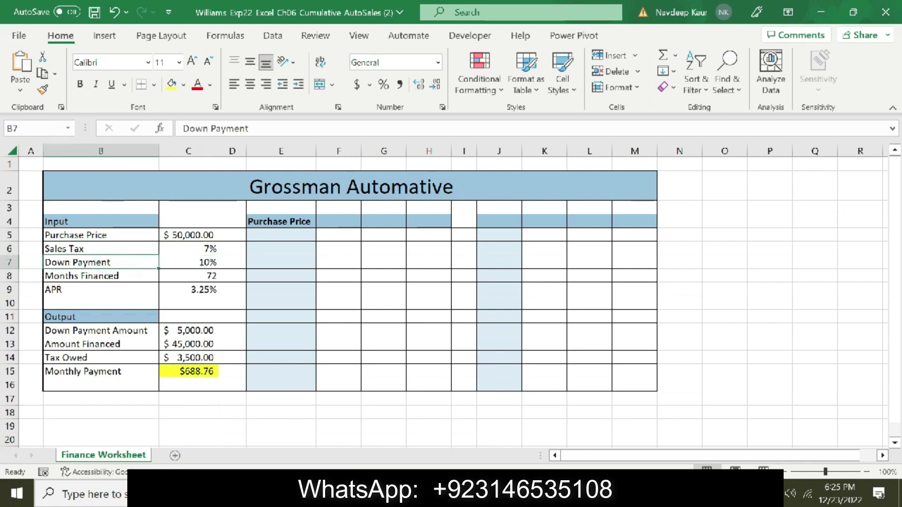
triple_click(248, 128)
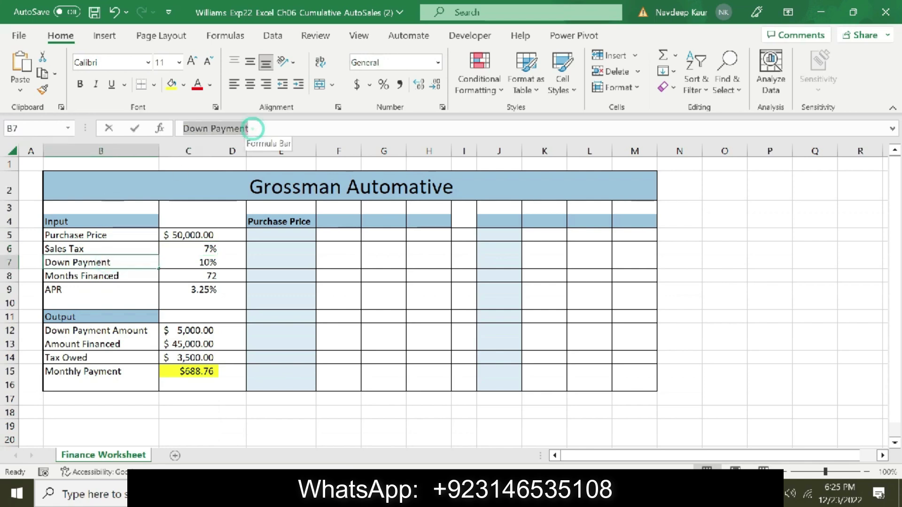
key(ctrl+c)
click(203, 262)
click(18, 129)
key(ctrl+v)
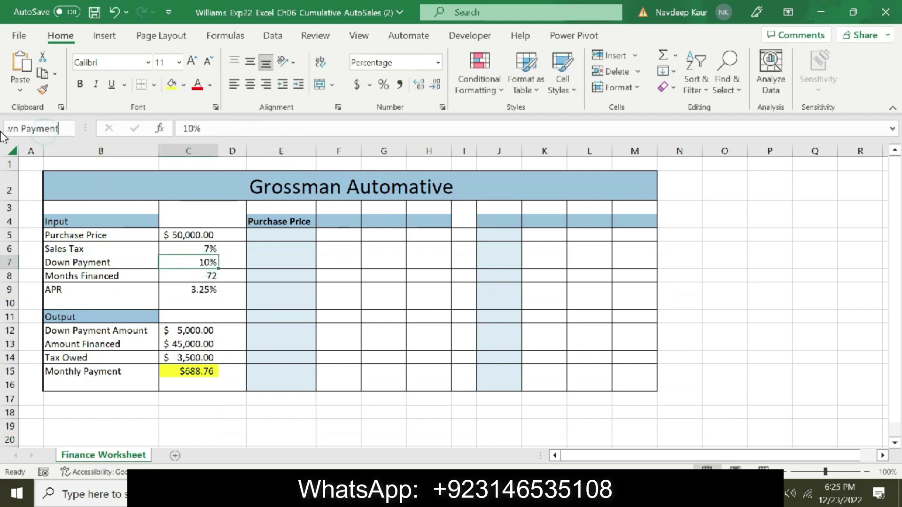
key(Left)
key(Left)
text(_)
key(End)
key(Return)
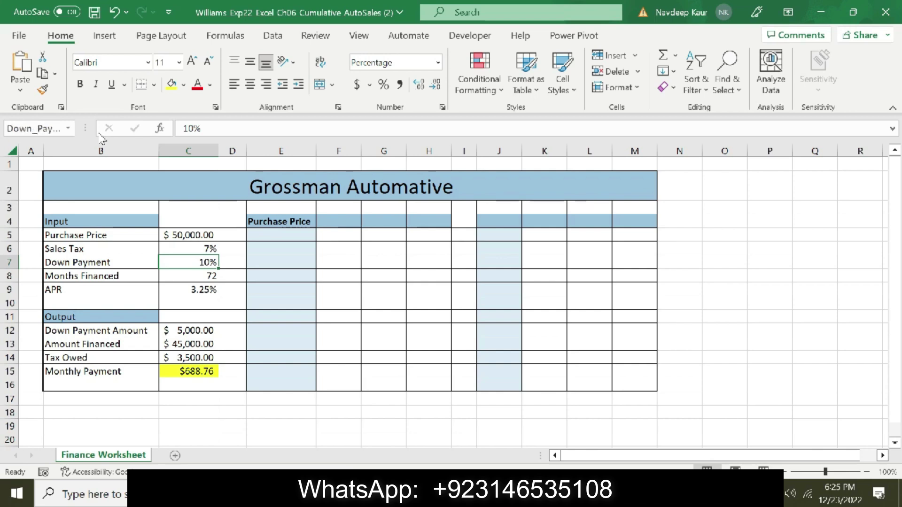
Step: Check the range-name instruction in the Word document and name cell C8 Months_Financed in the Excel workbook, using the B8 label
click(78, 278)
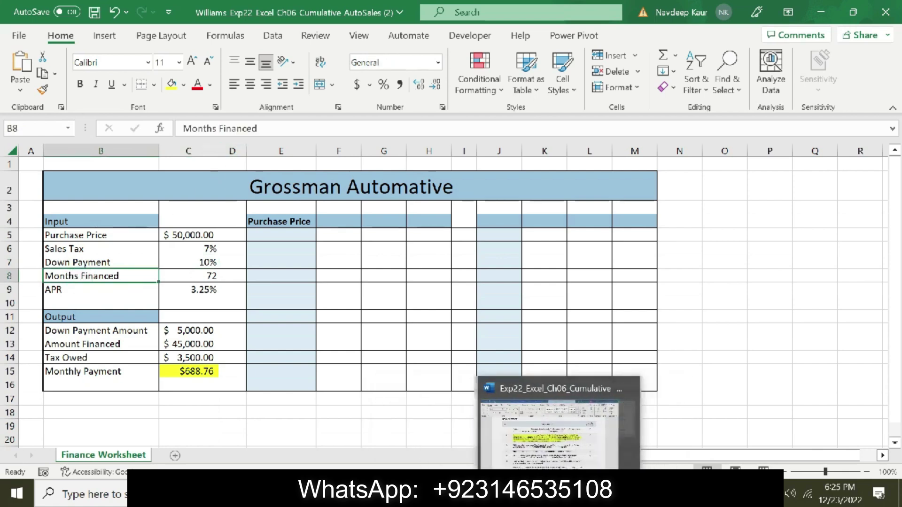
click(576, 425)
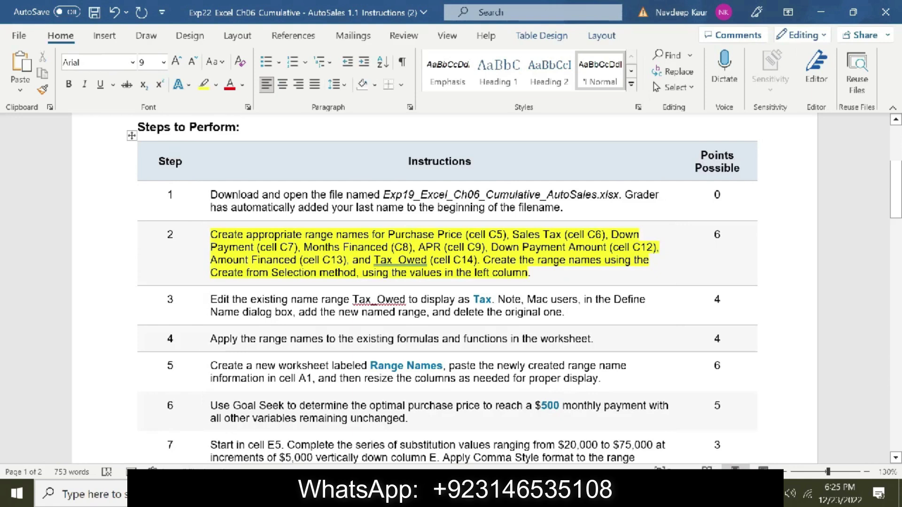
key(alt+Tab)
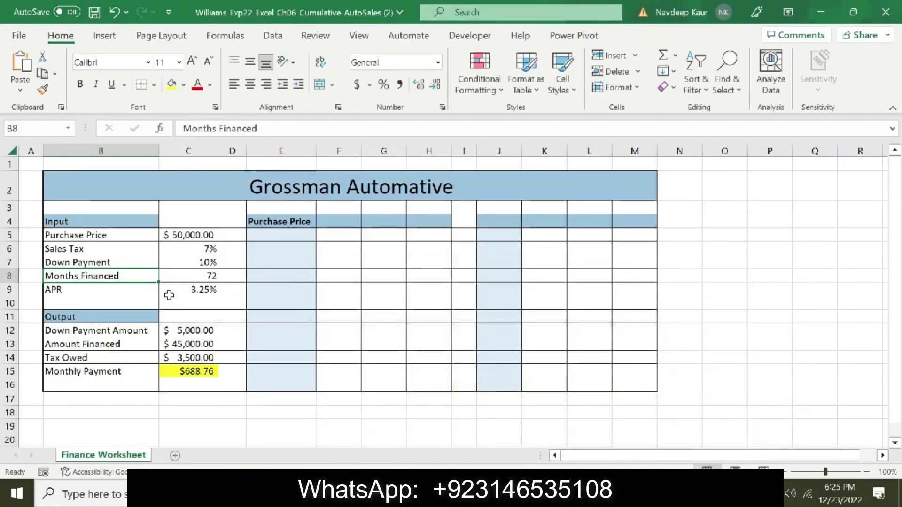
drag(190, 129, 35, 136)
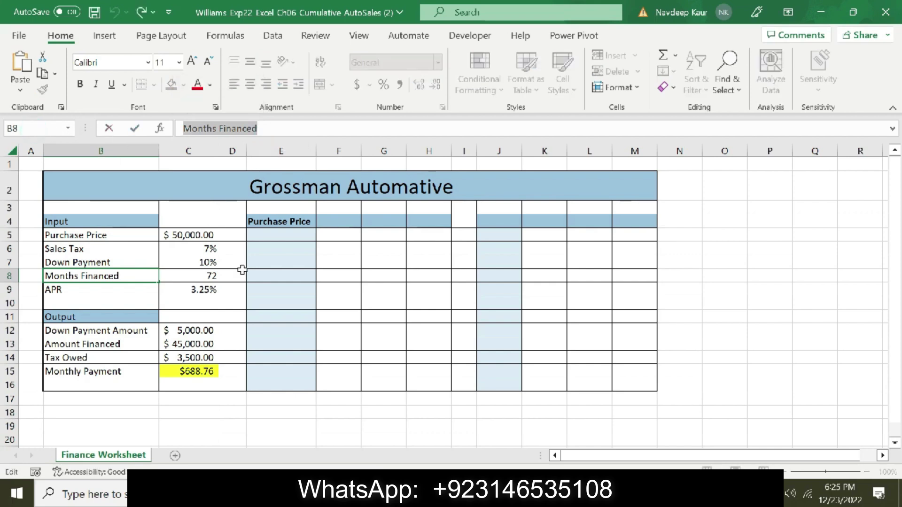
click(209, 275)
click(42, 129)
key(ctrl+v)
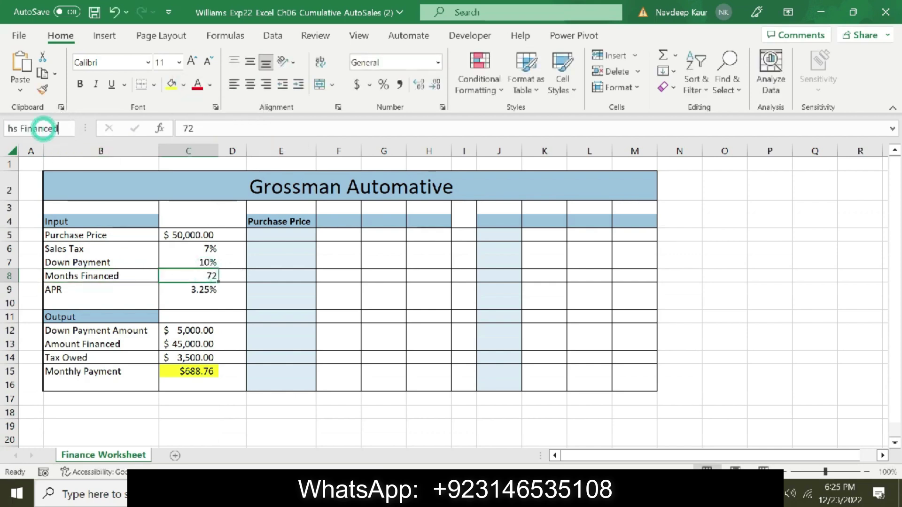
key(Left)
key(Left)
key(Left)
key(Left)
key(Left)
key(Left)
key(Left)
key(Left)
key(BackSpace)
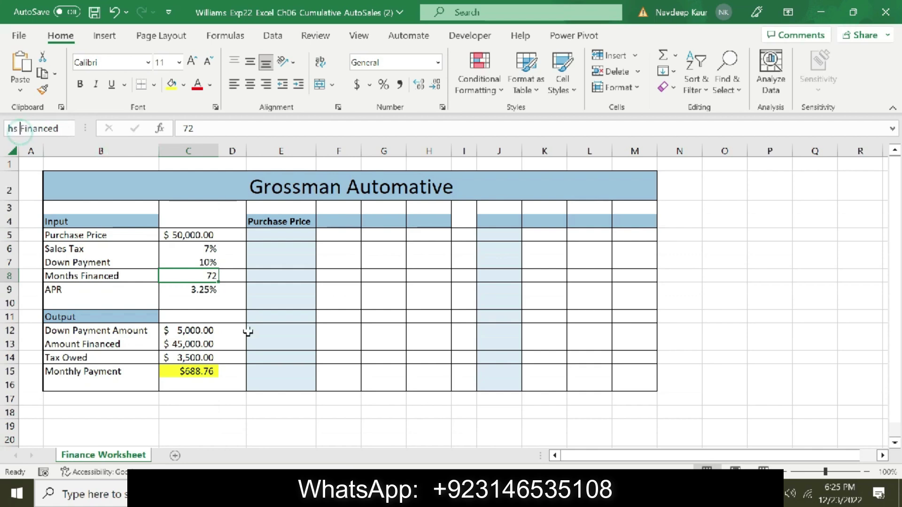
text(_)
key(End)
key(Return)
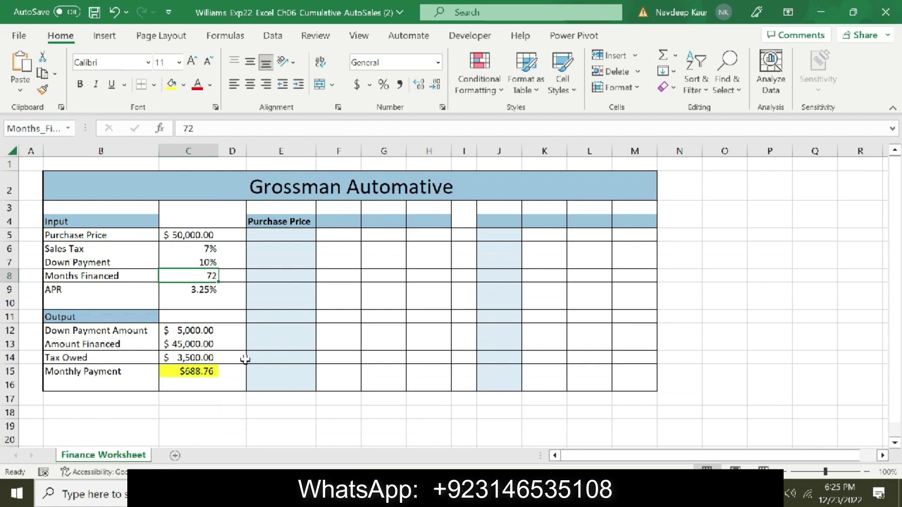
Step: Check the range-name instruction in the Word document and name cell C9 APR in the Excel workbook
click(99, 288)
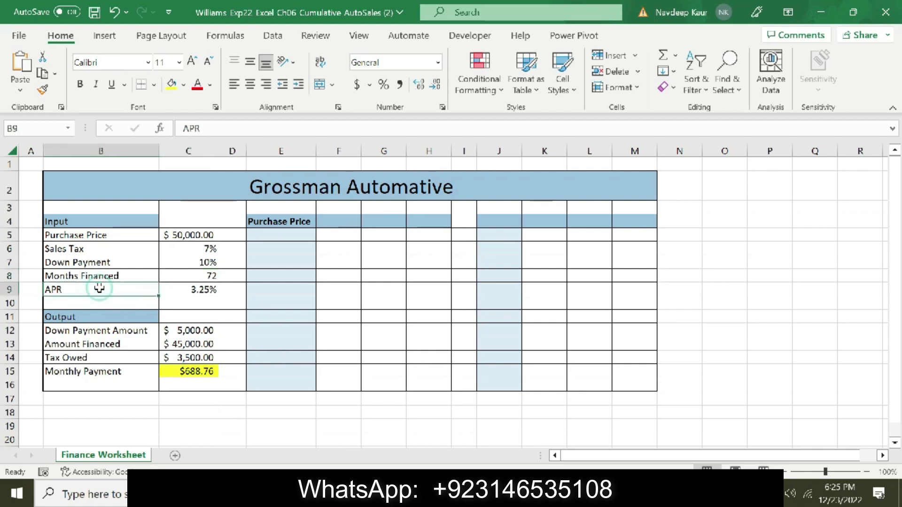
click(191, 290)
key(alt+Tab)
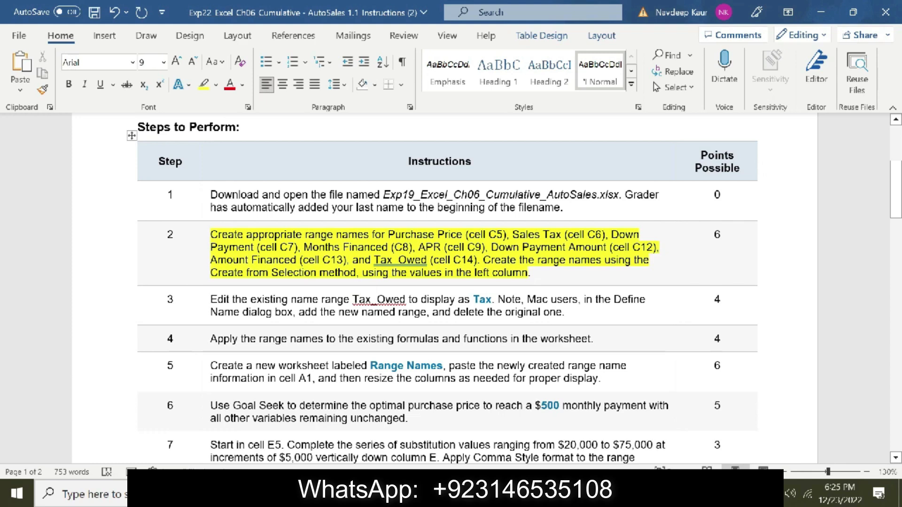
key(alt+Tab)
key(alt+Tab)
key(alt+Tab)
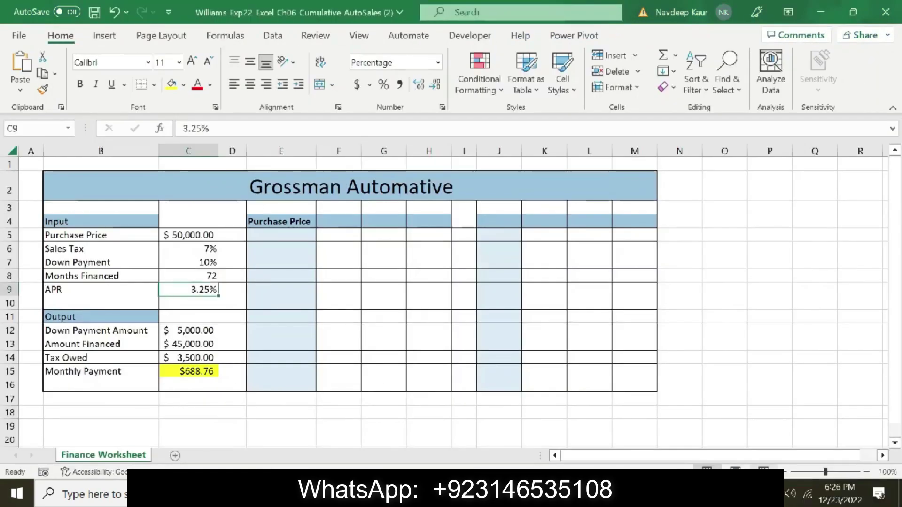
click(56, 133)
text(APR)
key(Return)
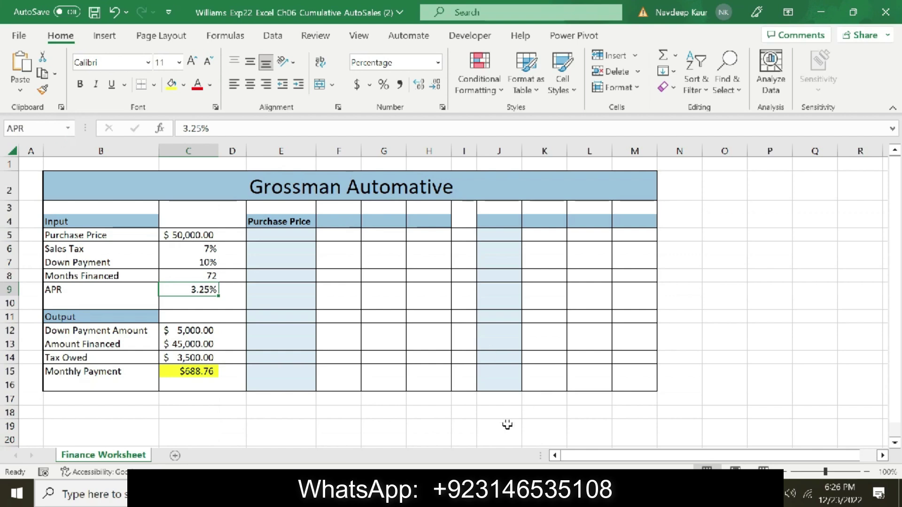
Step: Recheck the Word instructions and name cell C12 Down_Payment_Amount in the Excel workbook, using the B12 label with underscores in place of spaces
key(alt+Tab)
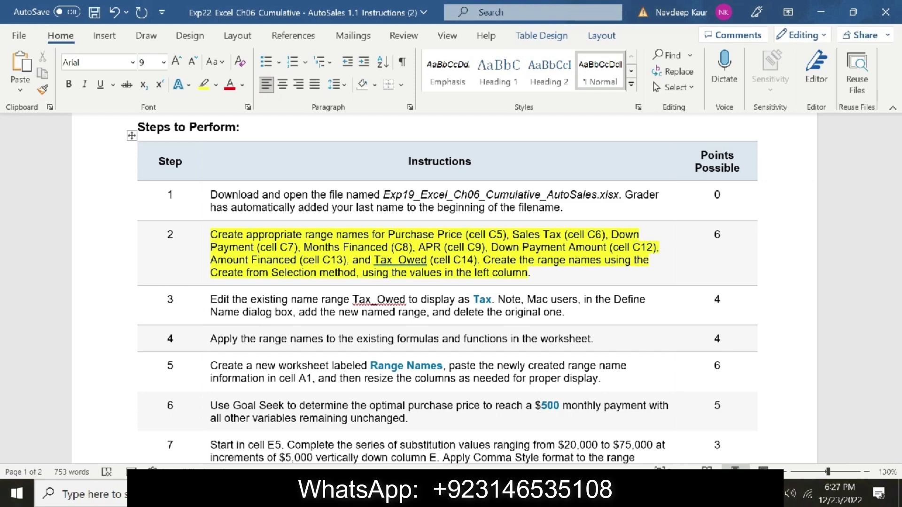
key(alt+Tab)
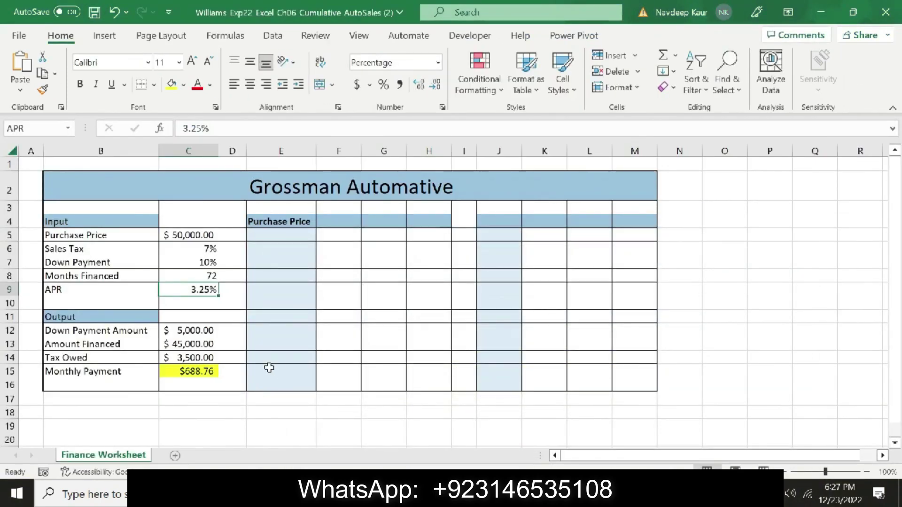
click(133, 332)
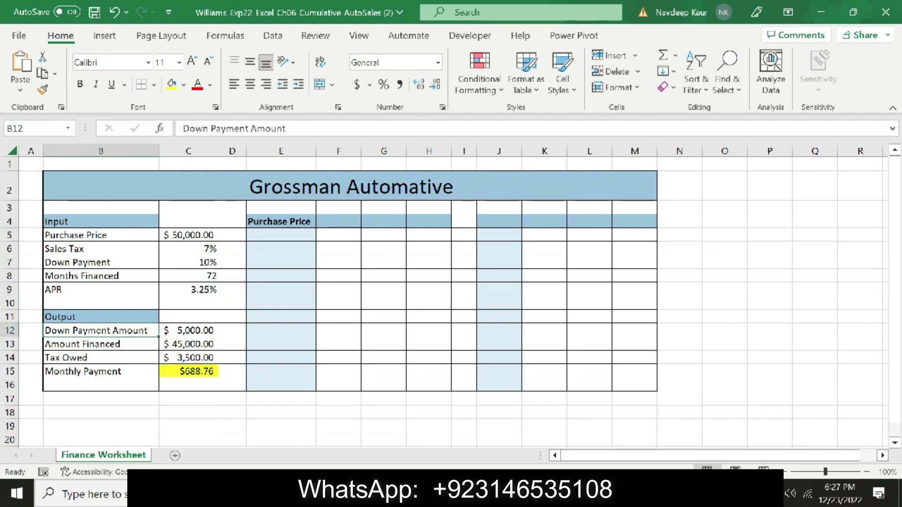
drag(184, 128, 286, 128)
key(ctrl+c)
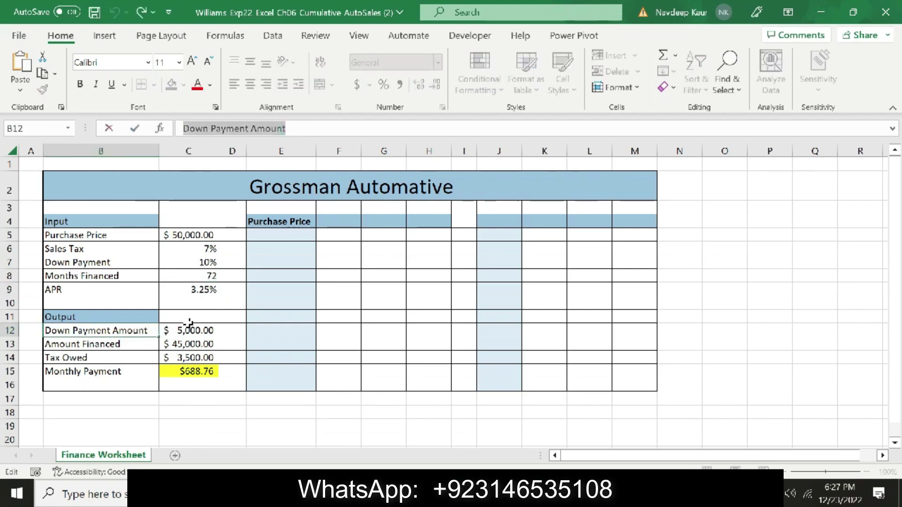
click(187, 329)
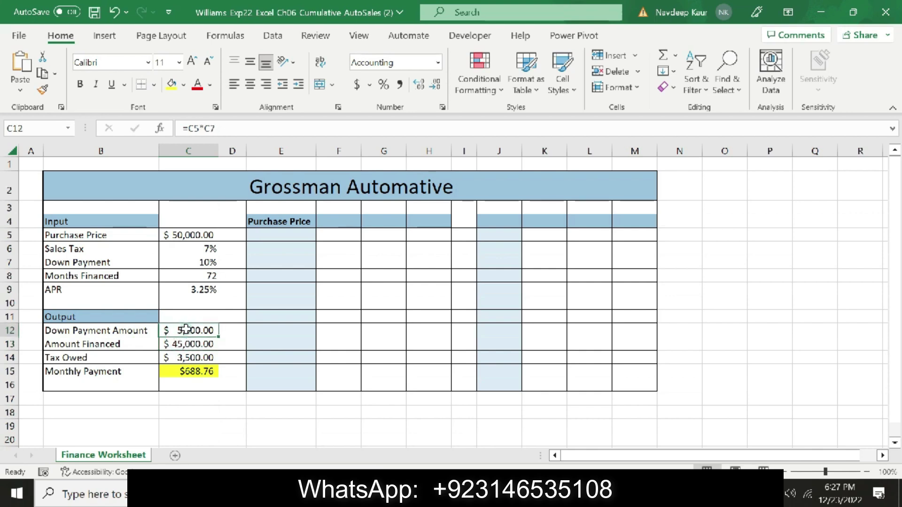
click(47, 129)
key(ctrl+v)
click(24, 128)
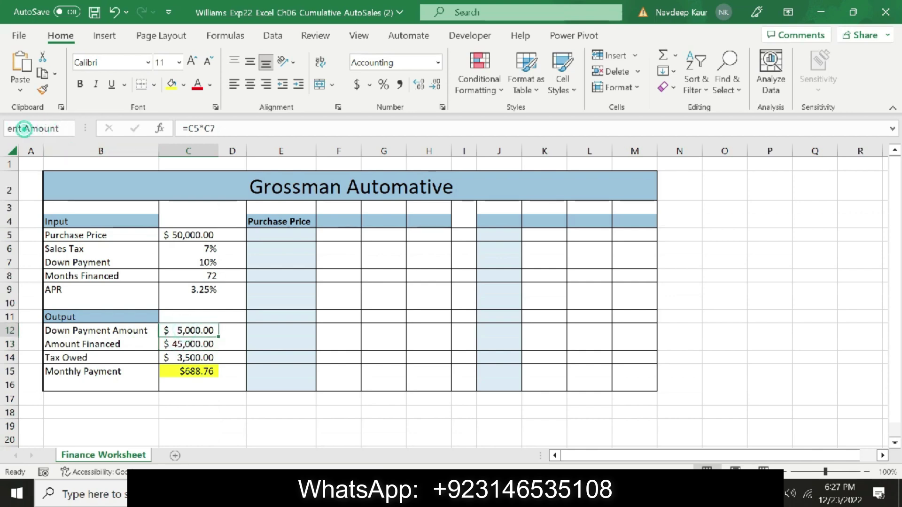
key(Home)
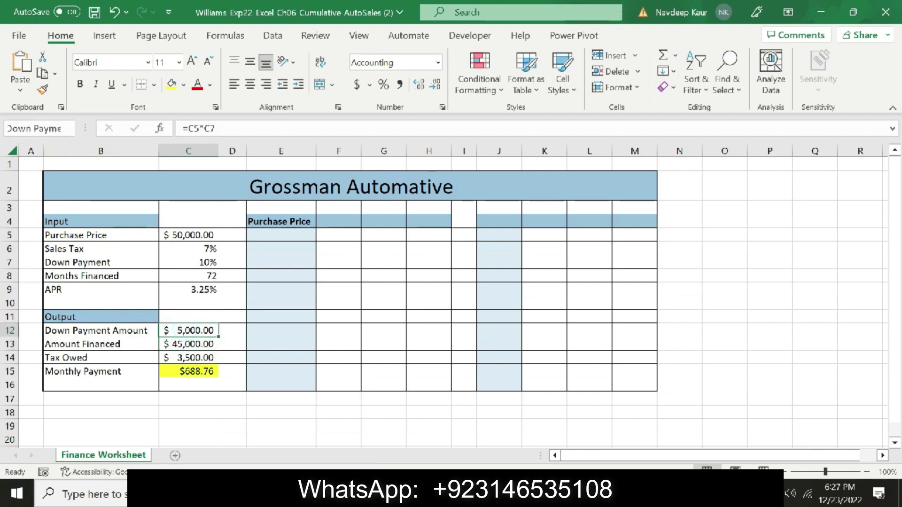
key(BackSpace)
text(_)
key(Right)
key(Right)
key(Right)
key(Right)
key(Right)
key(Right)
key(Right)
key(Right)
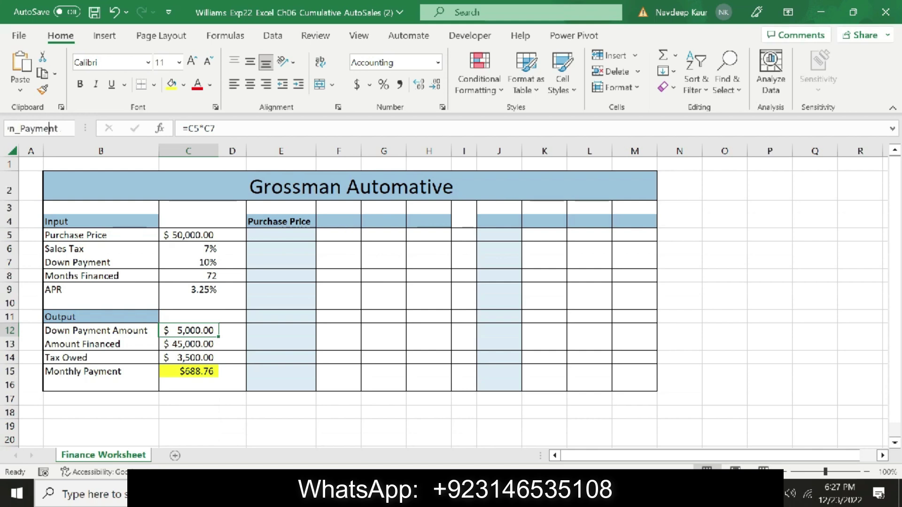
key(BackSpace)
text(_Am)
key(End)
key(Return)
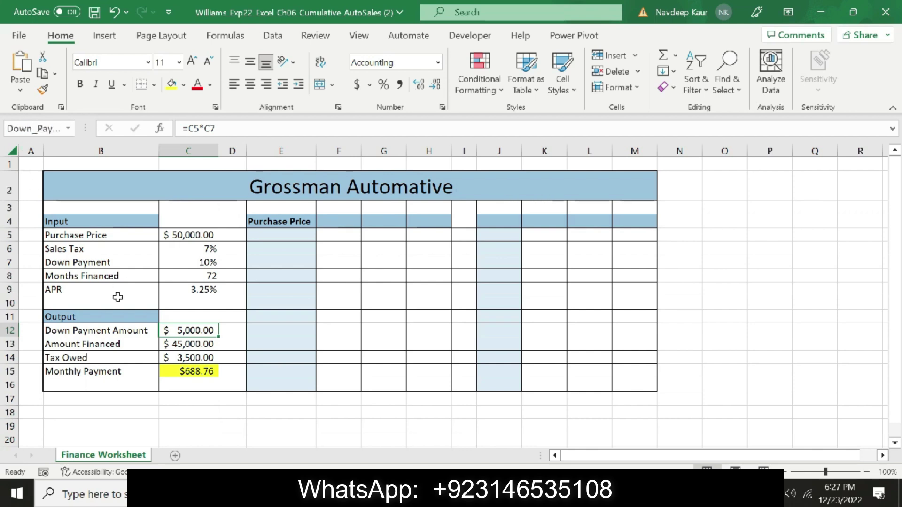
Step: Name cell C13 Amount_Financed, using the label text copied from cell B13
click(103, 343)
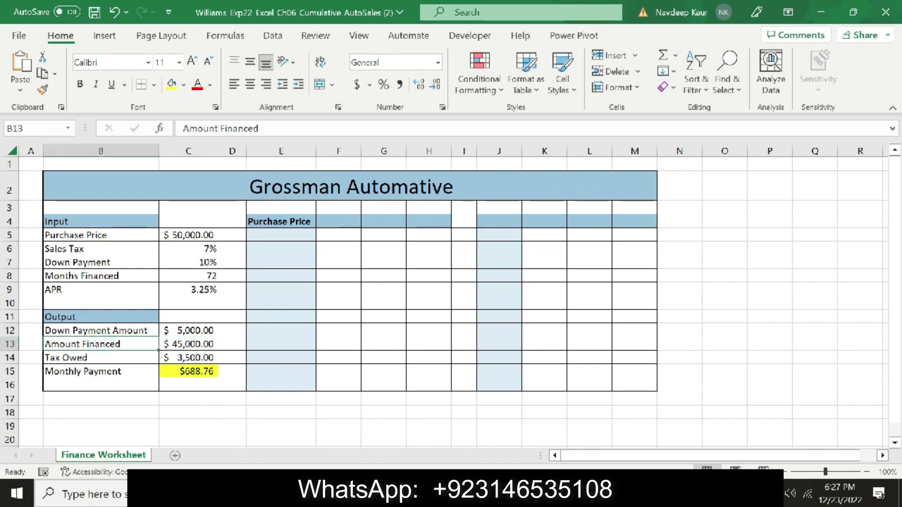
drag(261, 128, 183, 129)
key(ctrl+c)
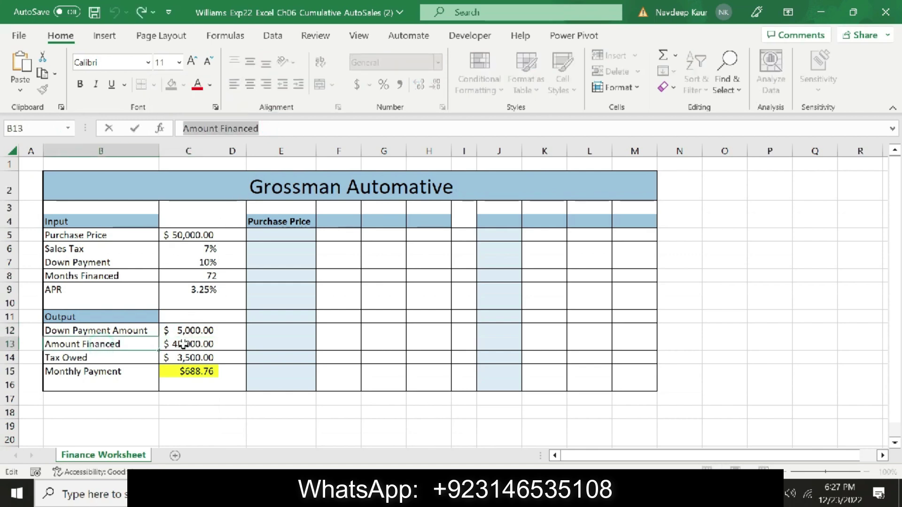
click(183, 344)
click(35, 128)
key(ctrl+v)
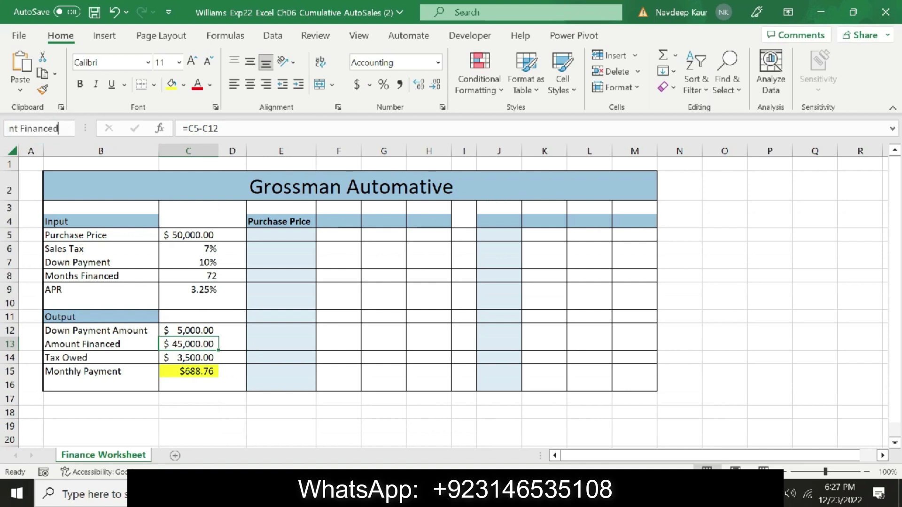
click(24, 128)
text(_)
key(Return)
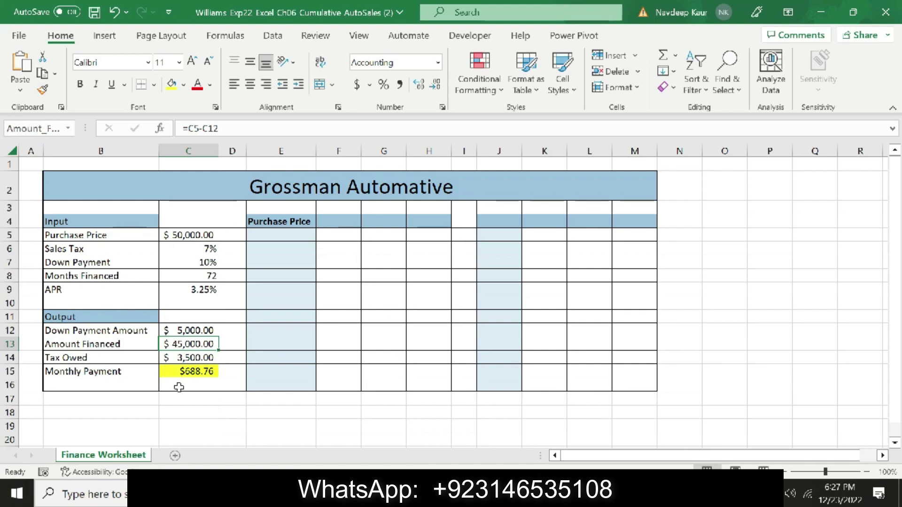
Step: Name cell C14 Tax_Owed, using the copied B14 label with an underscore in place of the space
click(116, 358)
click(227, 128)
key(shift+Home)
key(ctrl+c)
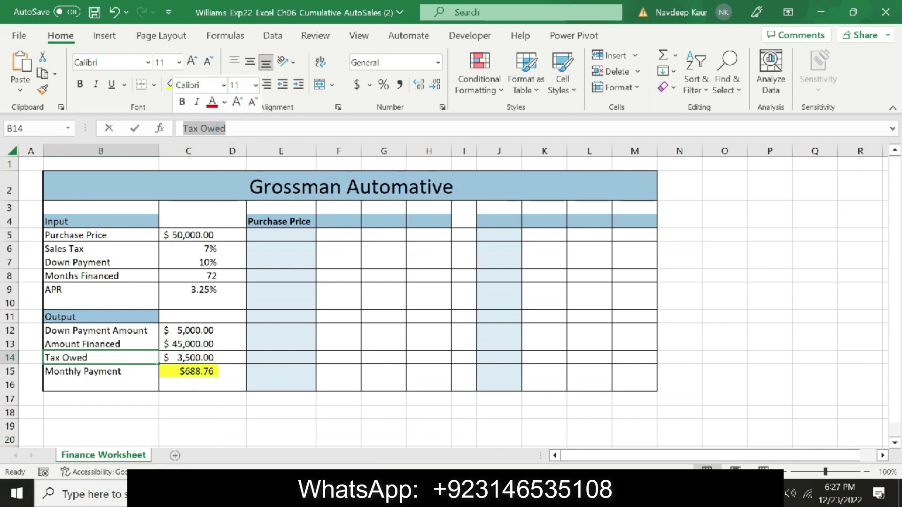
click(184, 362)
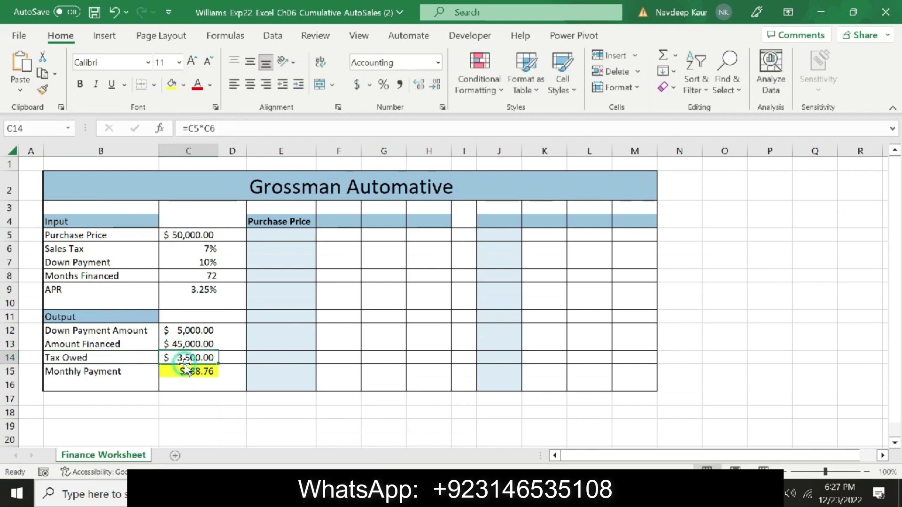
click(23, 128)
key(ctrl+v)
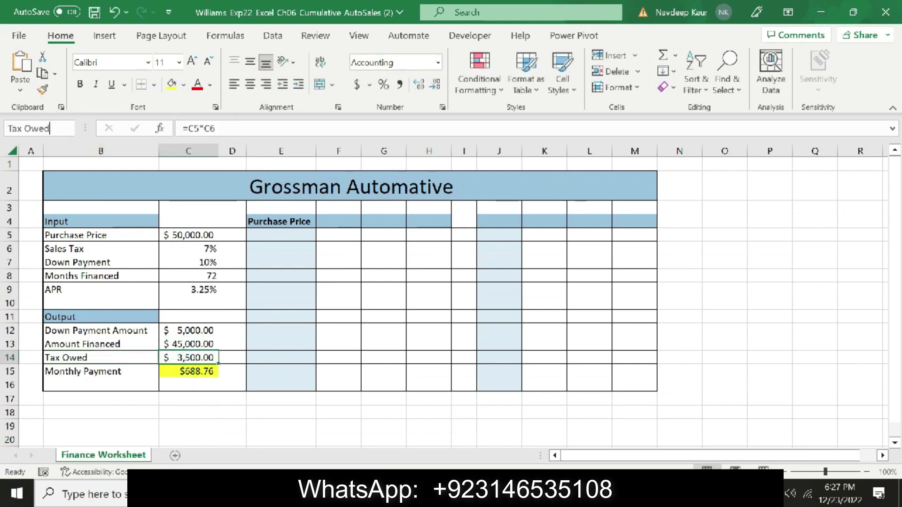
key(Left)
key(Left)
key(Left)
key(Left)
key(BackSpace)
text(_)
key(Return)
Step: Switch to the Word instructions and remove the yellow highlight from the step 2 text
key(alt+Tab)
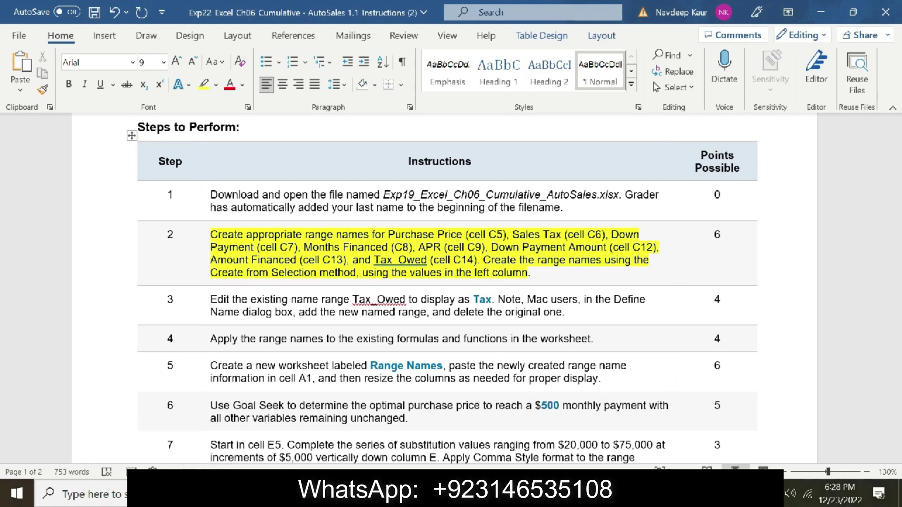
drag(530, 273, 227, 223)
click(203, 85)
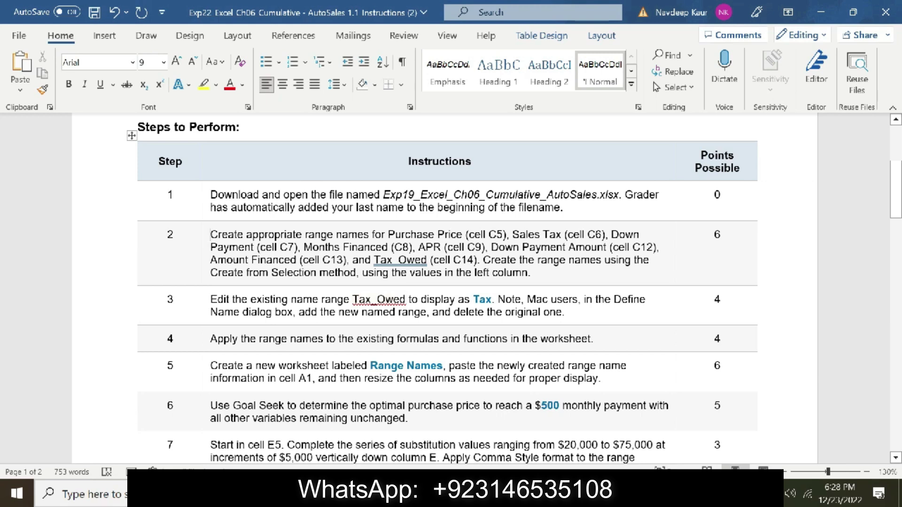
Step: Return to the Excel workbook and rename the range name Tax_Owed as Tax in the Name Manager, checking the Word instructions
key(alt+Tab)
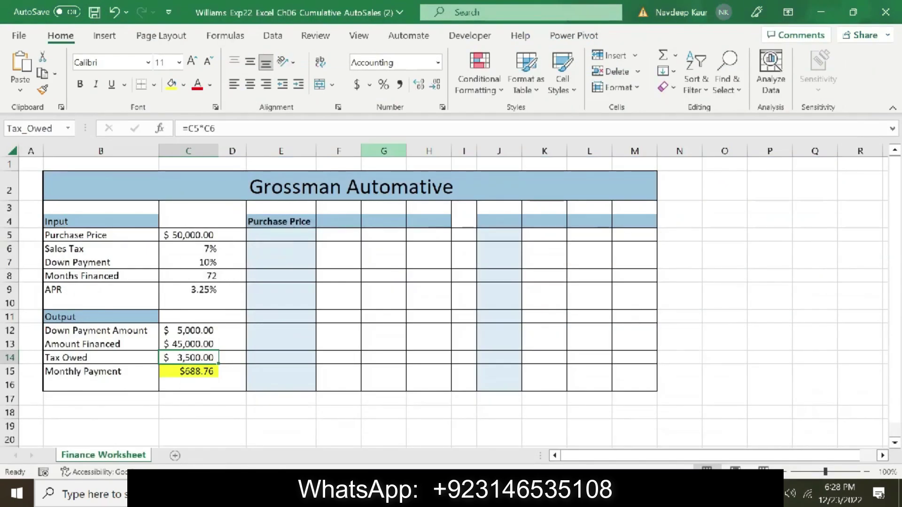
click(225, 35)
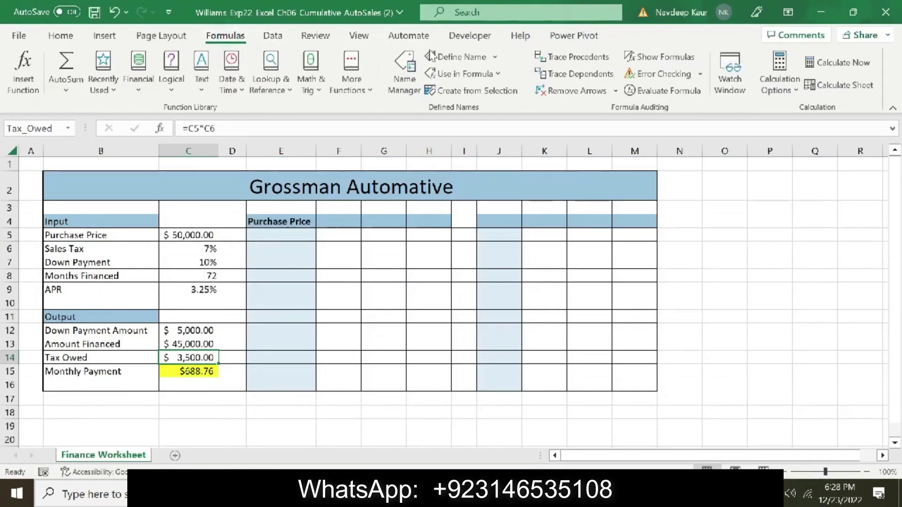
click(410, 81)
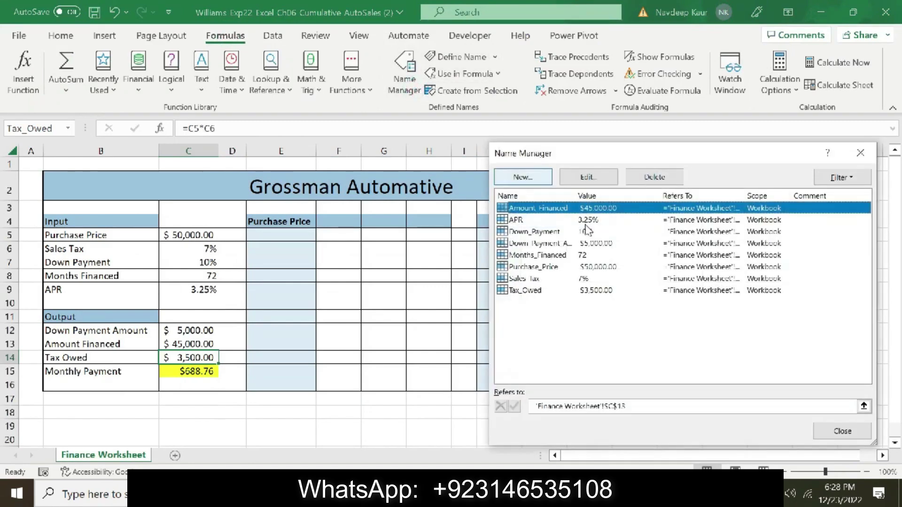
click(538, 292)
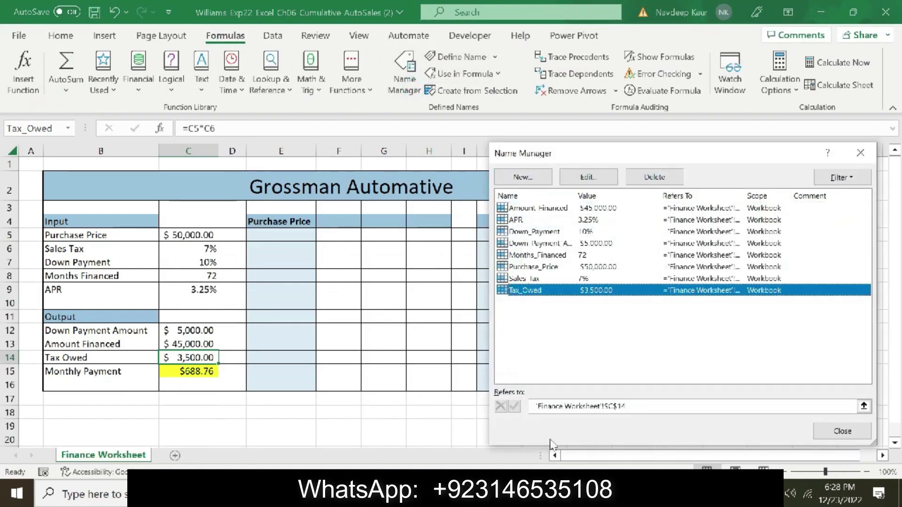
key(alt+Tab)
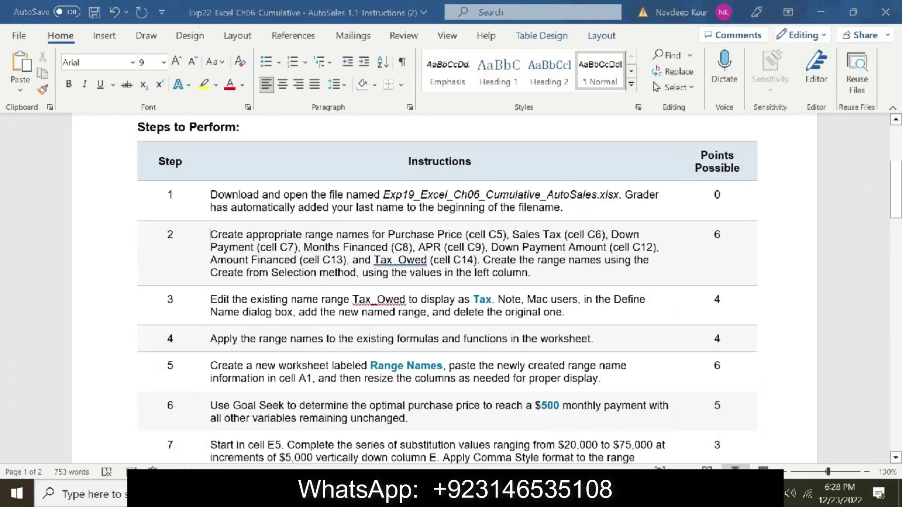
key(alt+Tab)
click(587, 179)
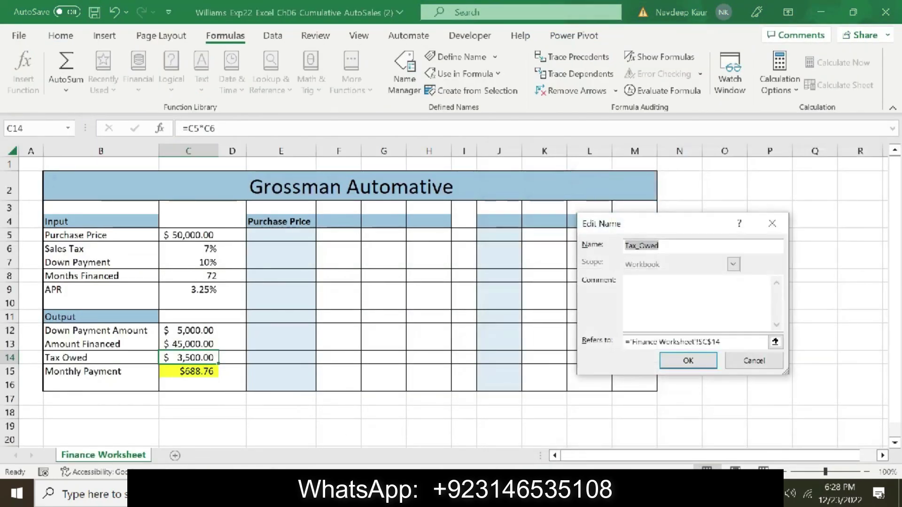
click(659, 246)
click(677, 367)
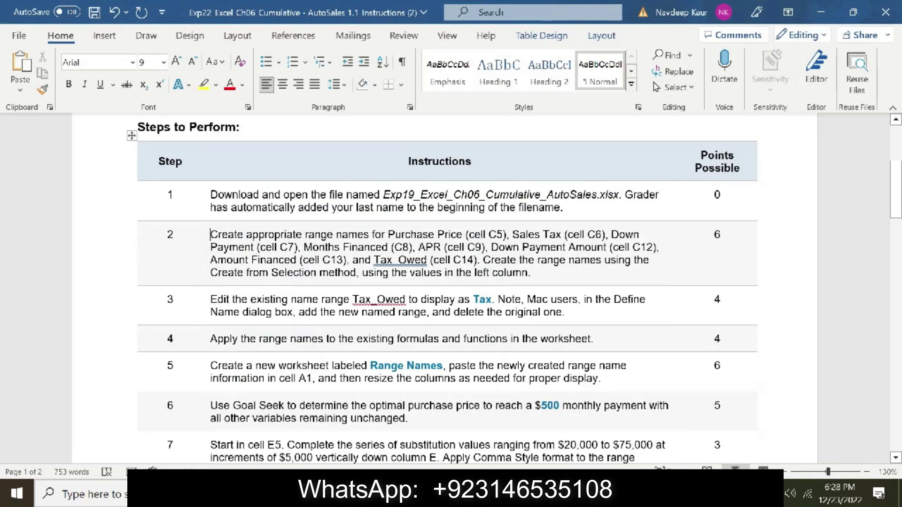
key(alt+Tab)
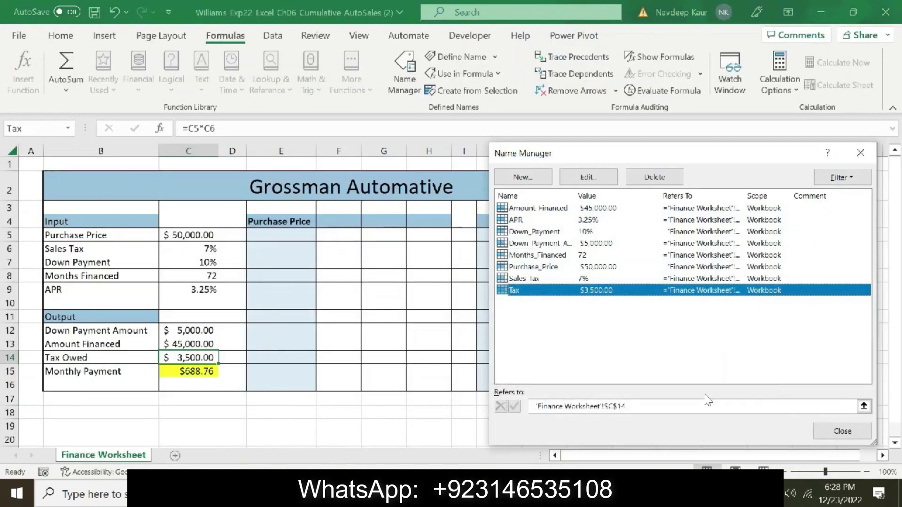
click(846, 429)
Step: Switch to the Word instructions and highlight the step 4 text about applying range names in yellow
key(alt+Tab)
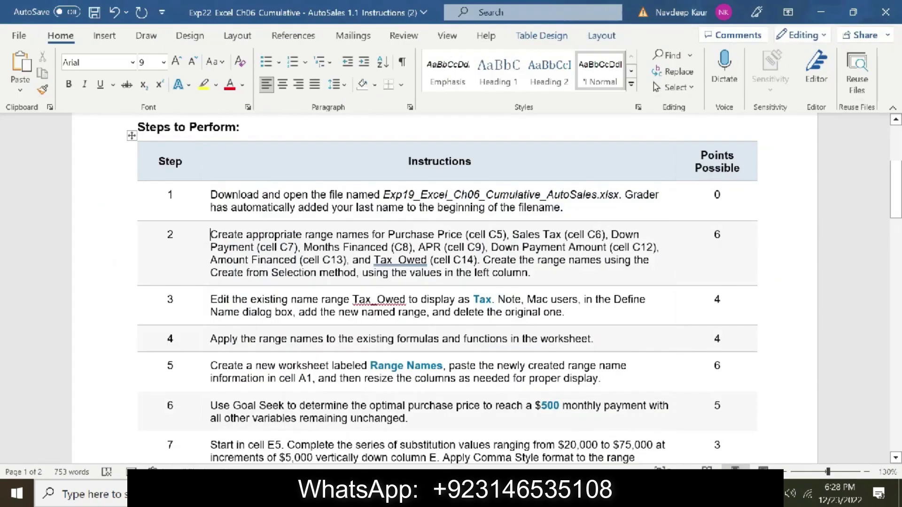
drag(209, 338, 611, 340)
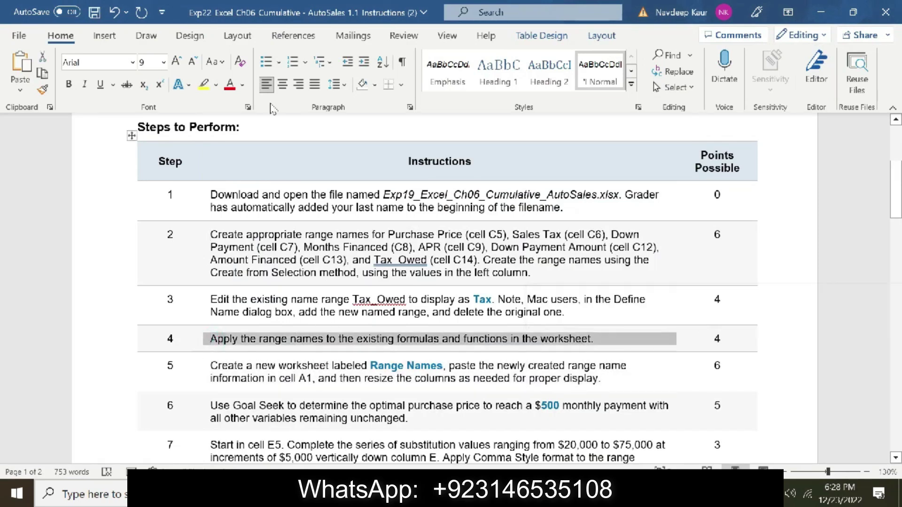
click(203, 85)
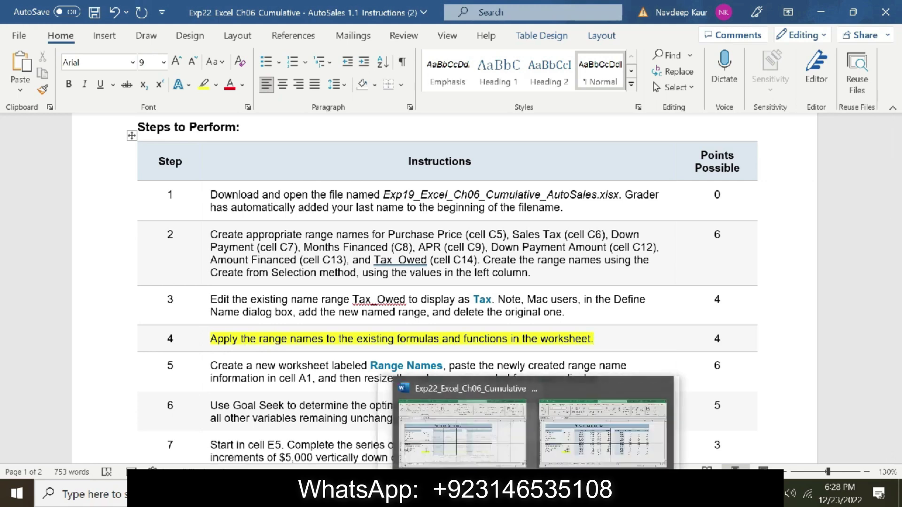
Step: Return to the Excel workbook and rewrite the Down Payment Amount formula in C12 with range names as =Purchase_Price*Down_Payment
click(451, 428)
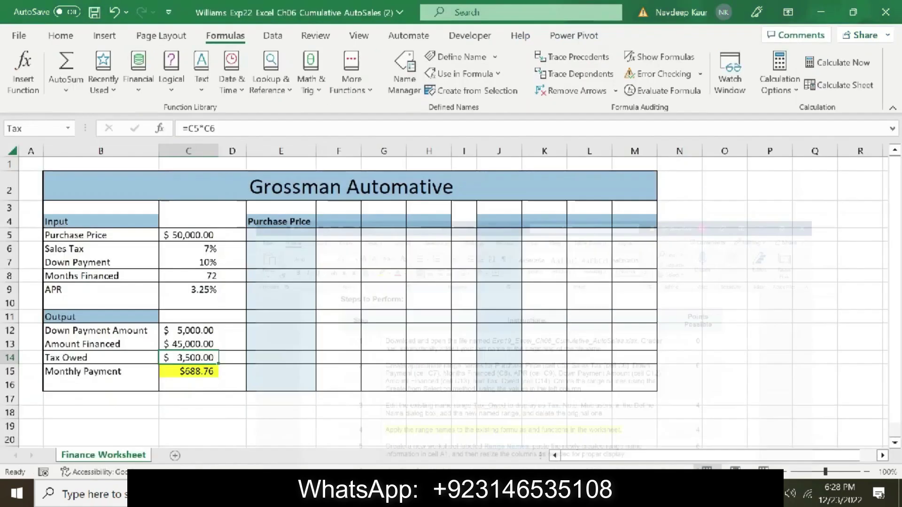
click(189, 247)
click(198, 263)
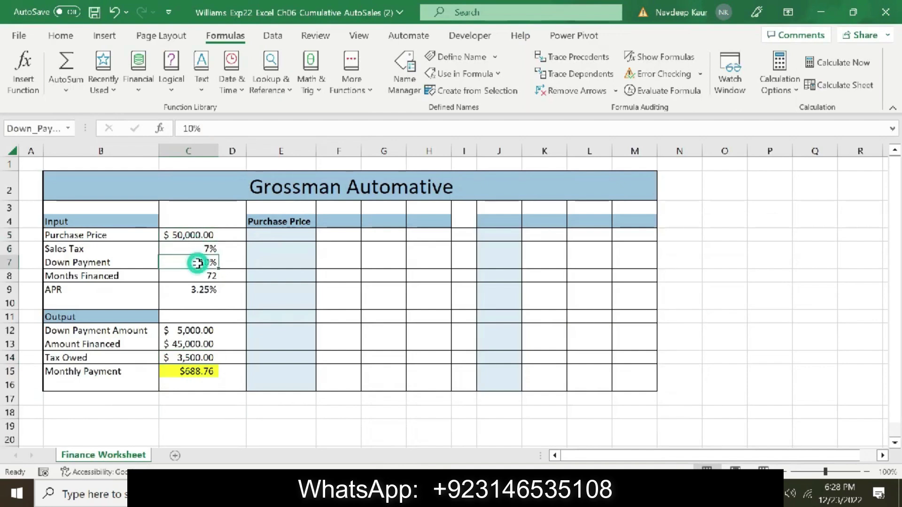
click(201, 288)
click(196, 276)
click(192, 331)
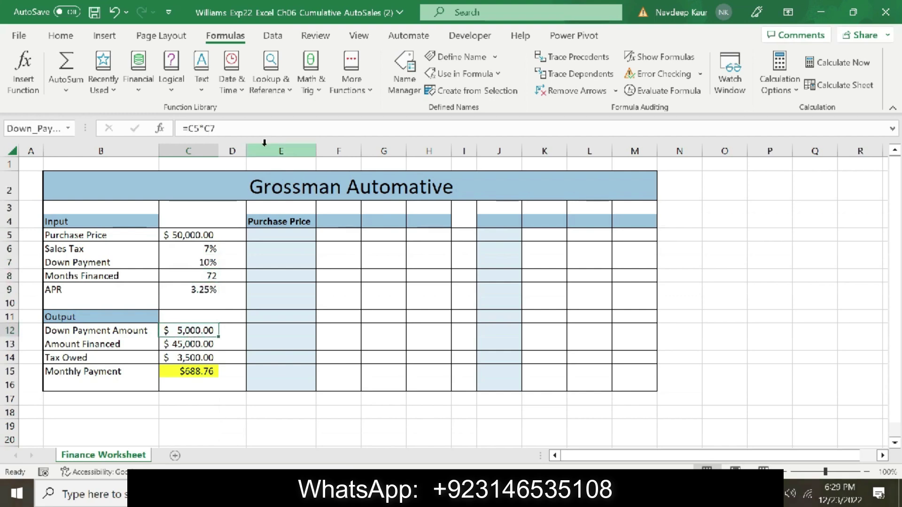
click(242, 133)
key(ctrl+a)
key(BackSpace)
text(=)
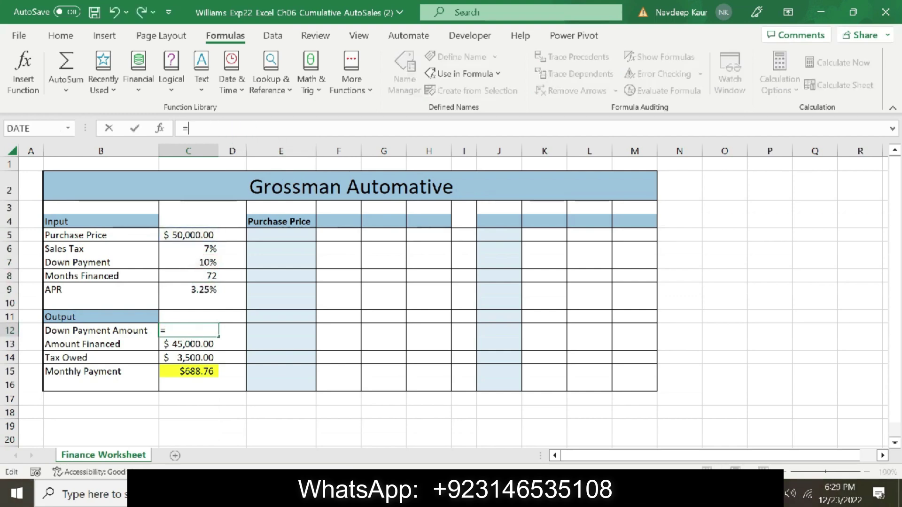
click(188, 236)
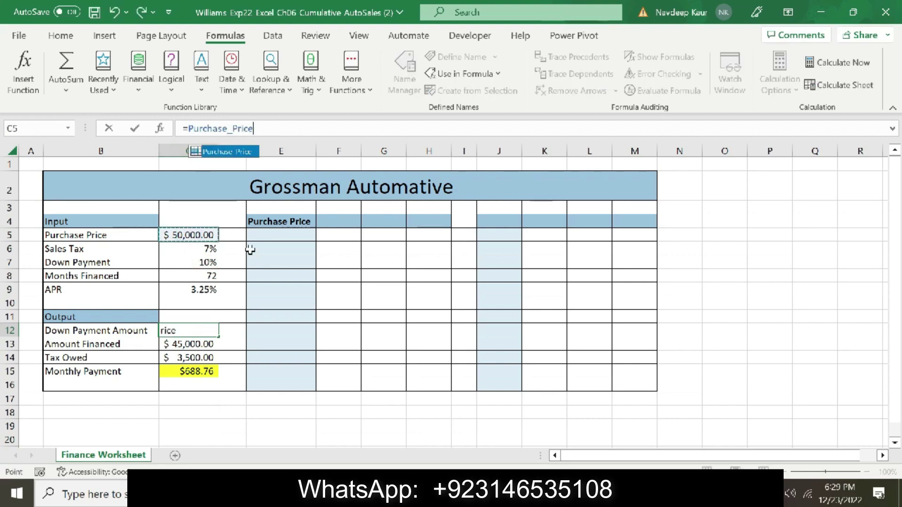
text(*)
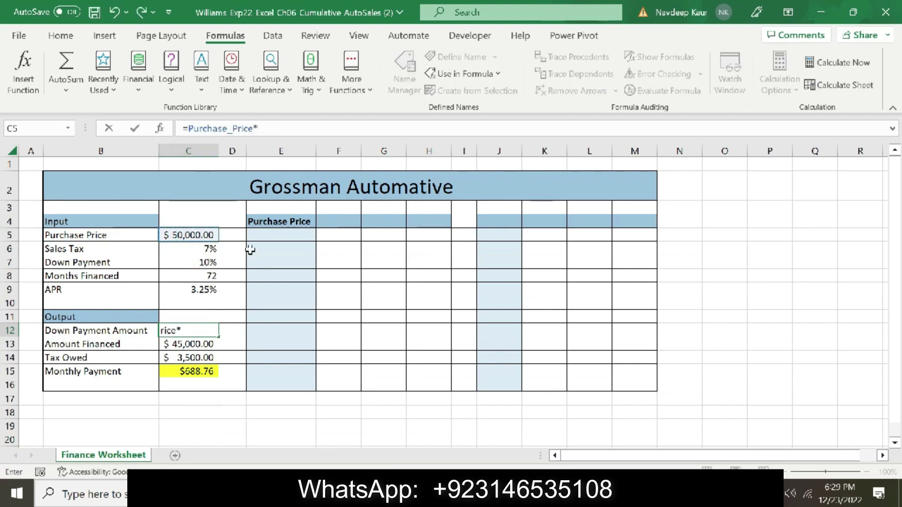
click(197, 264)
key(Return)
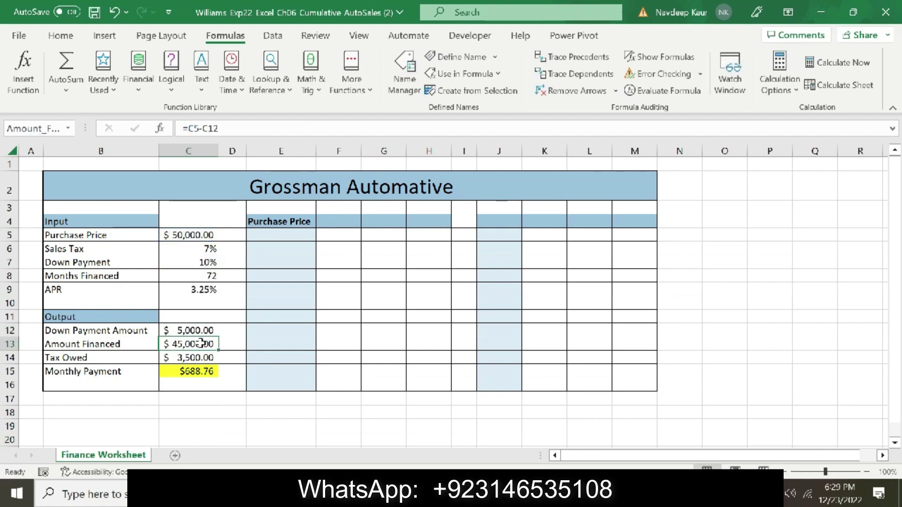
click(192, 331)
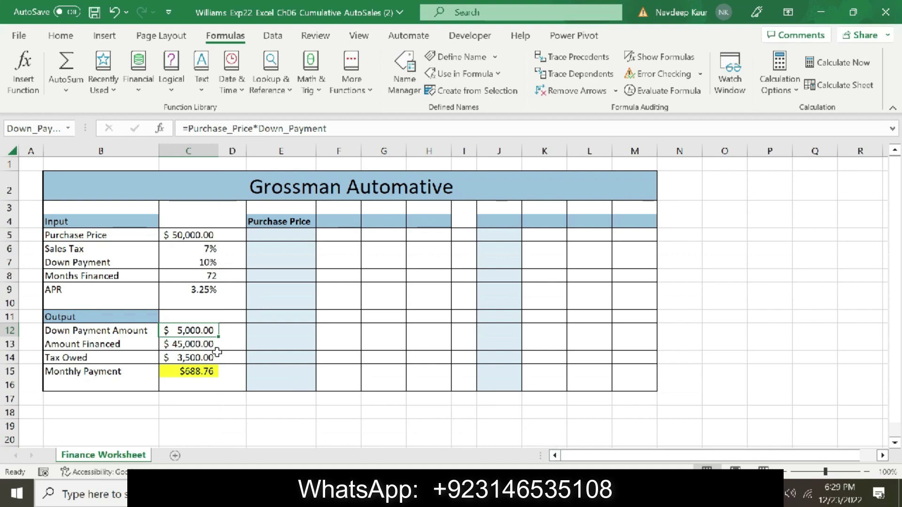
Step: Rewrite the Amount Financed formula in C13 with range names as =Purchase_Price-Down_Payment_Amount
click(195, 344)
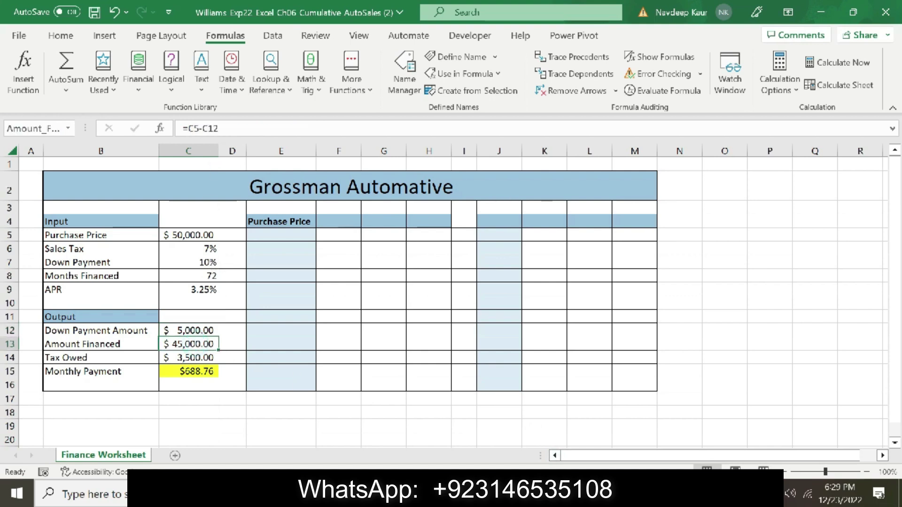
click(221, 129)
key(BackSpace)
key(BackSpace)
key(BackSpace)
key(BackSpace)
key(BackSpace)
key(BackSpace)
key(BackSpace)
text(=)
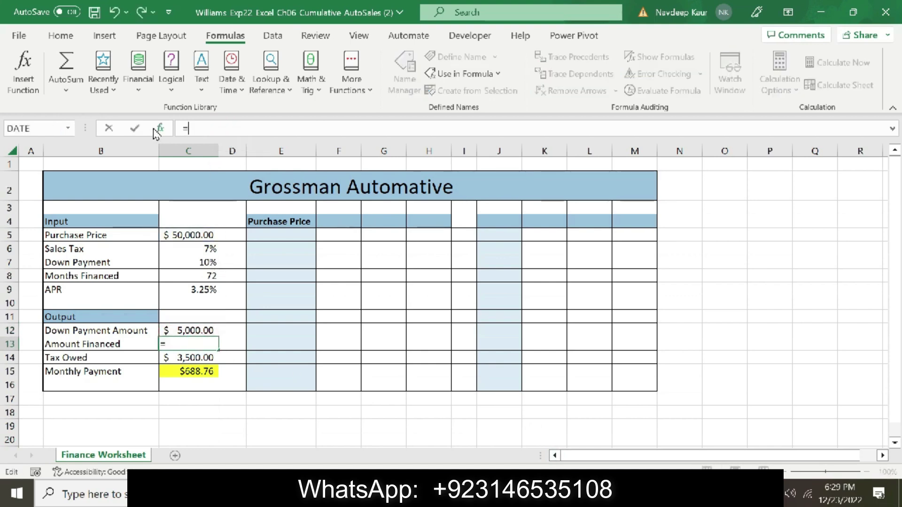
click(195, 235)
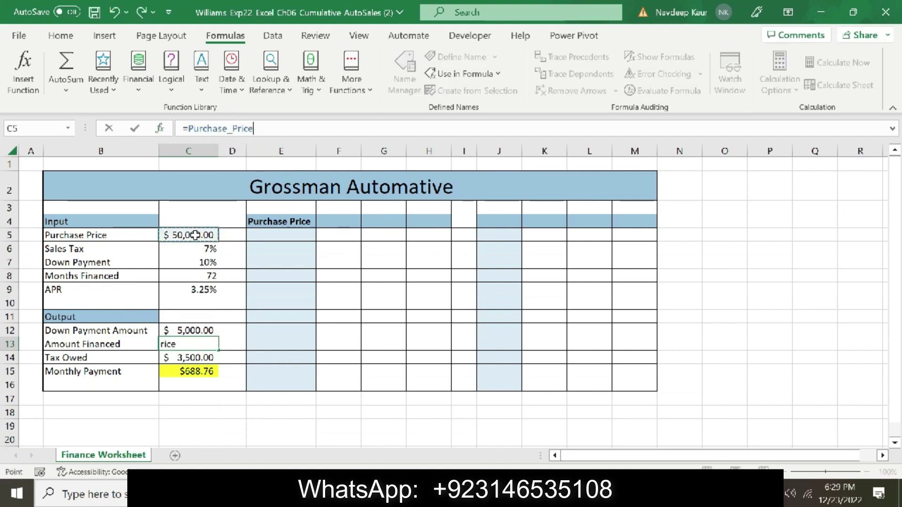
text(-)
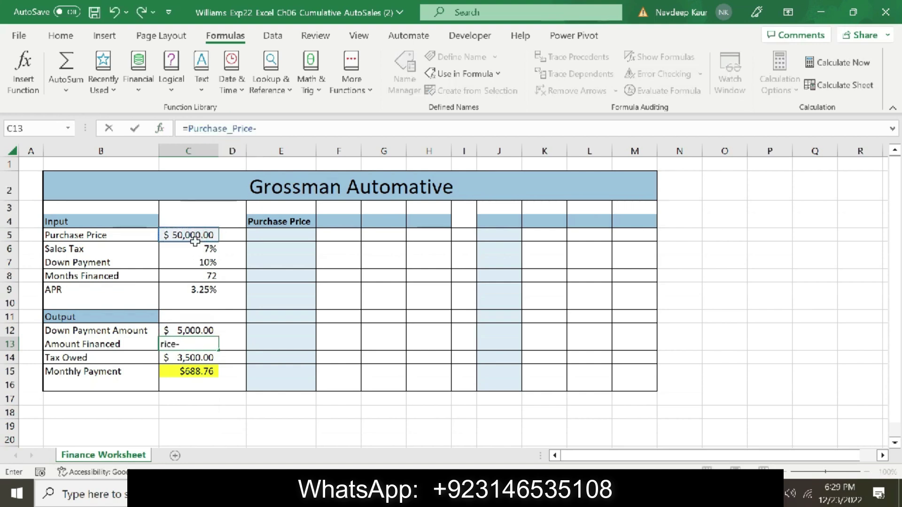
click(186, 331)
key(Return)
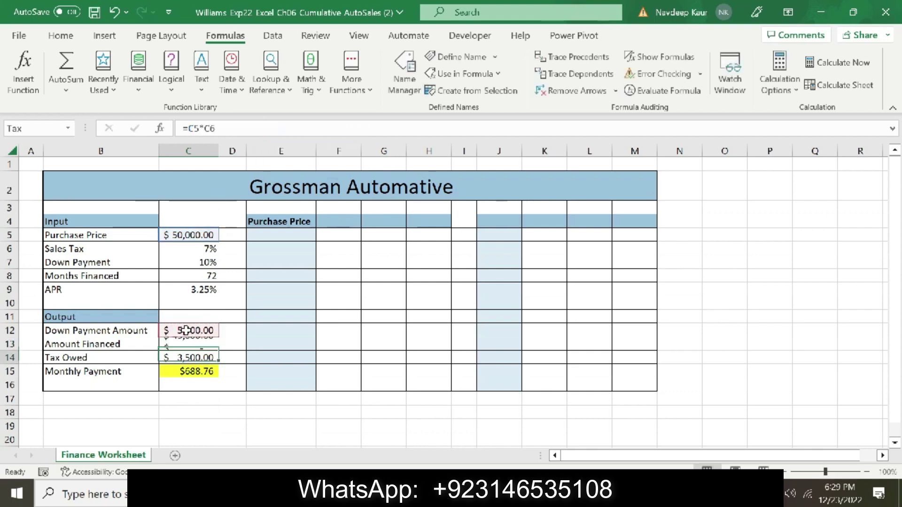
Step: Rewrite the Tax Owed formula in C14 with range names as =Purchase_Price*Sales_Tax
click(202, 358)
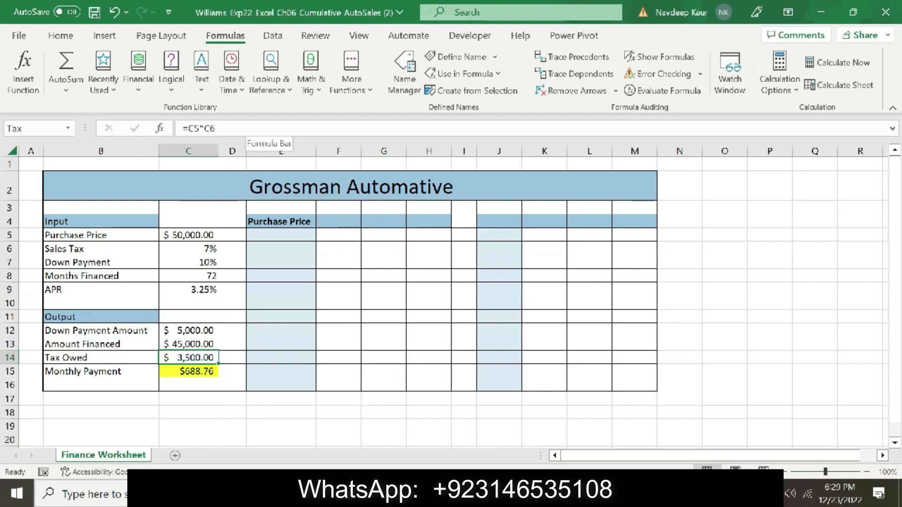
click(249, 131)
key(shift+Home)
text(=)
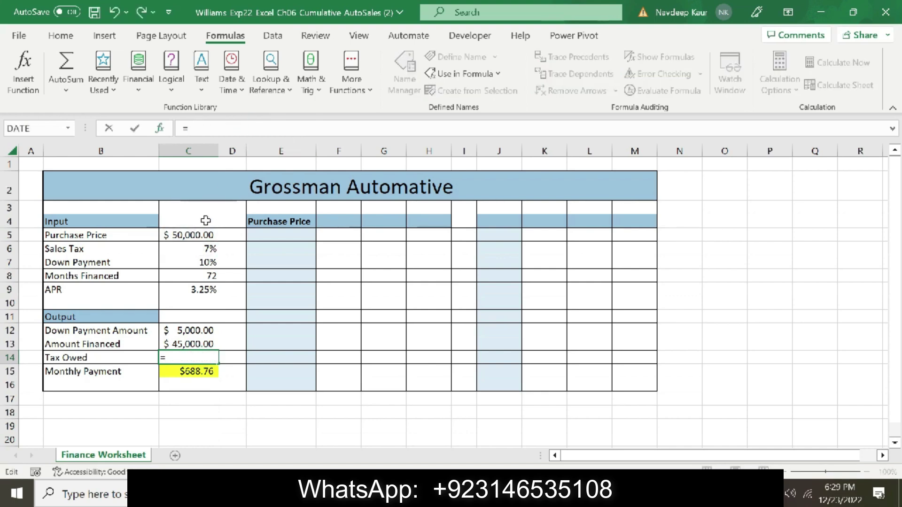
click(195, 235)
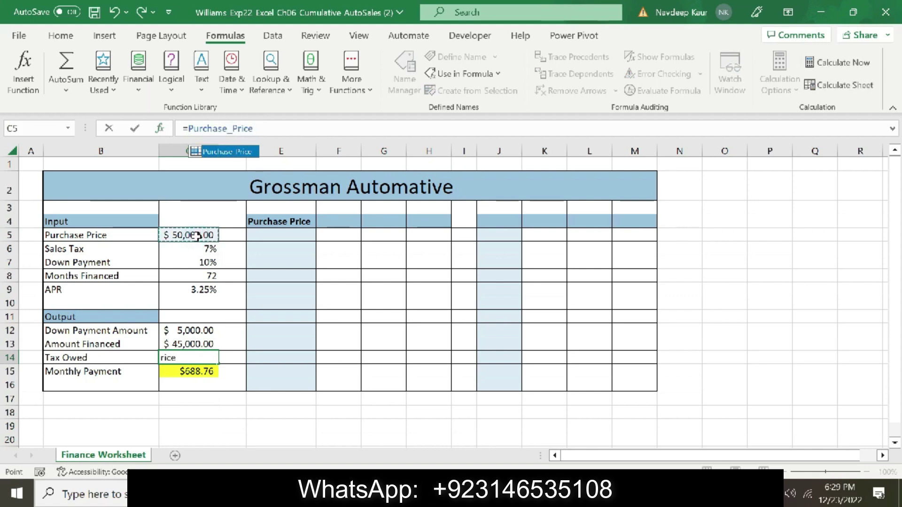
text(*)
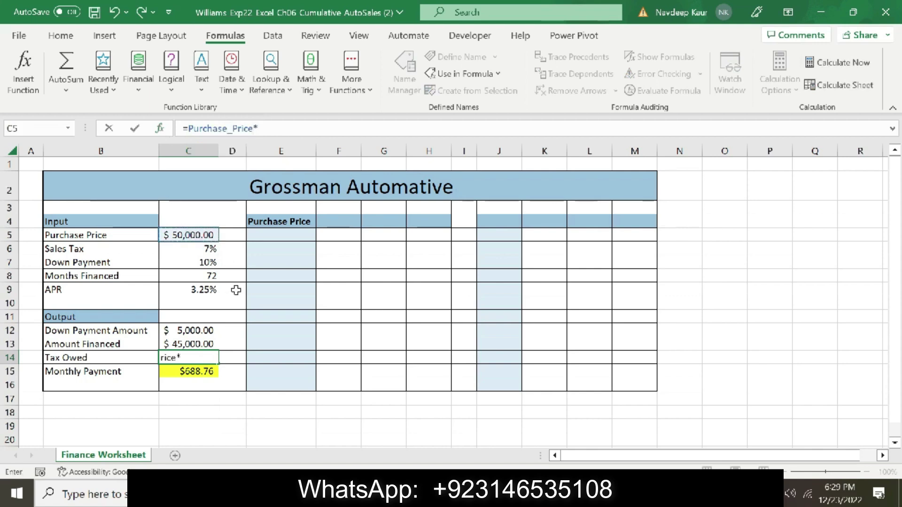
click(190, 249)
key(Return)
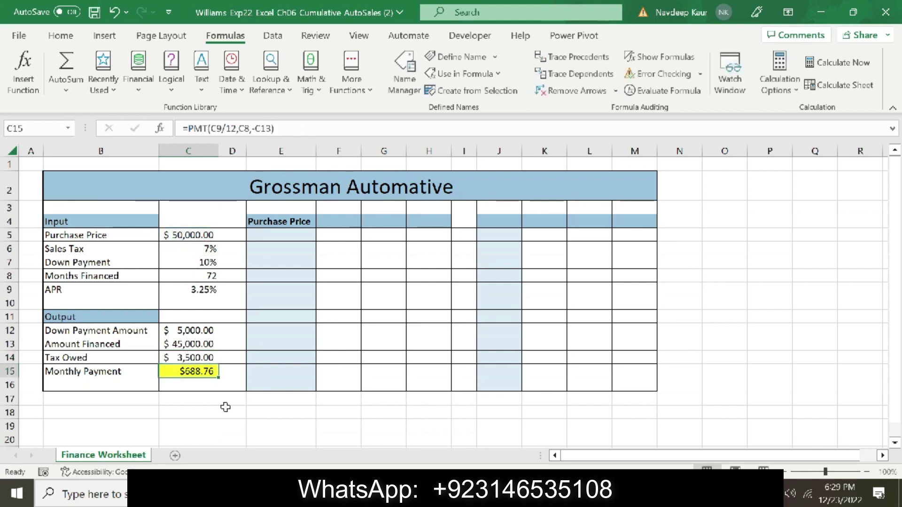
click(182, 376)
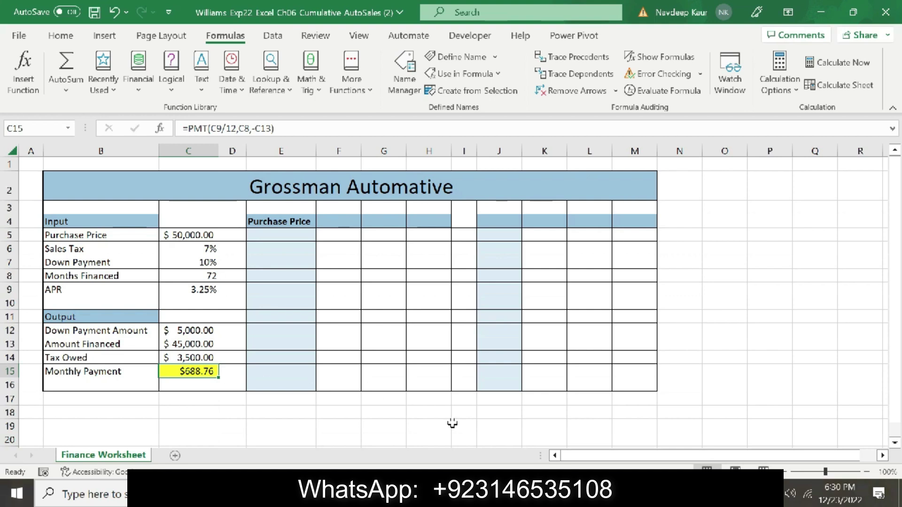
Step: Switch to the Word instructions and remove the yellow highlight from the step 4 text
key(alt+Tab)
mouse_move(594, 339)
mouse_down()
mouse_move(601, 371)
mouse_move(611, 341)
mouse_up()
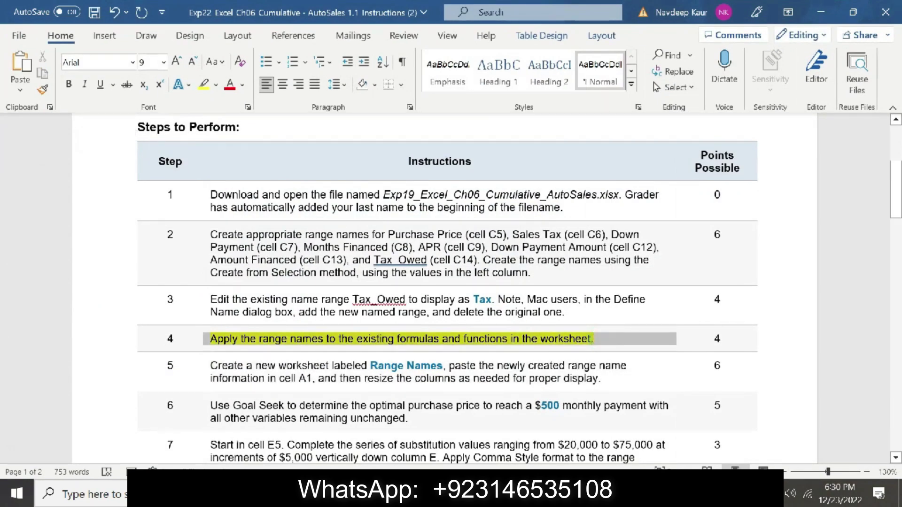
click(204, 85)
Step: Copy the label Range Names from step 5, then add a new worksheet in the Excel workbook and name it Range Names
scroll(4, 235, down, 5)
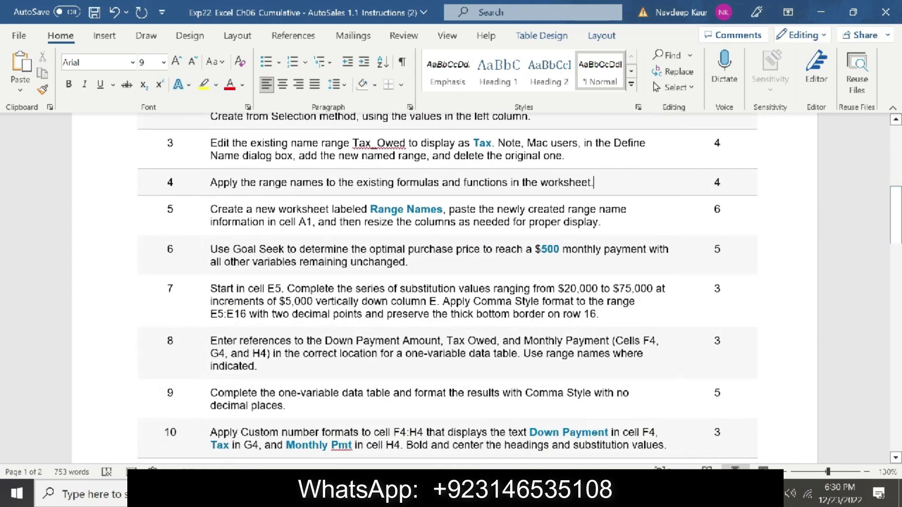
drag(371, 209, 442, 210)
key(ctrl+c)
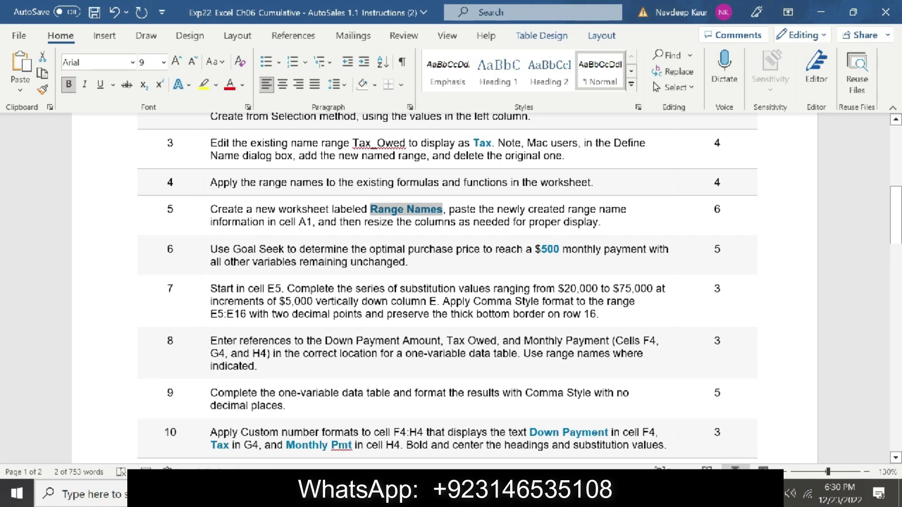
key(alt+Tab)
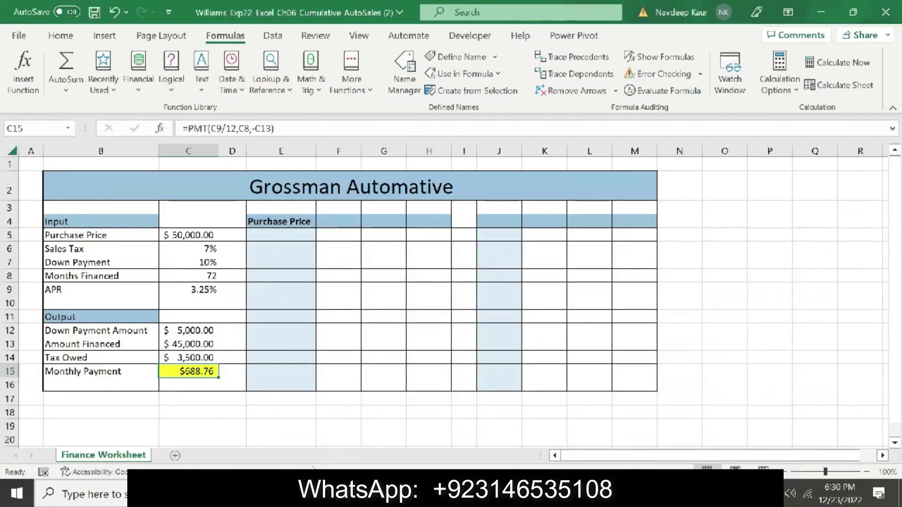
click(175, 456)
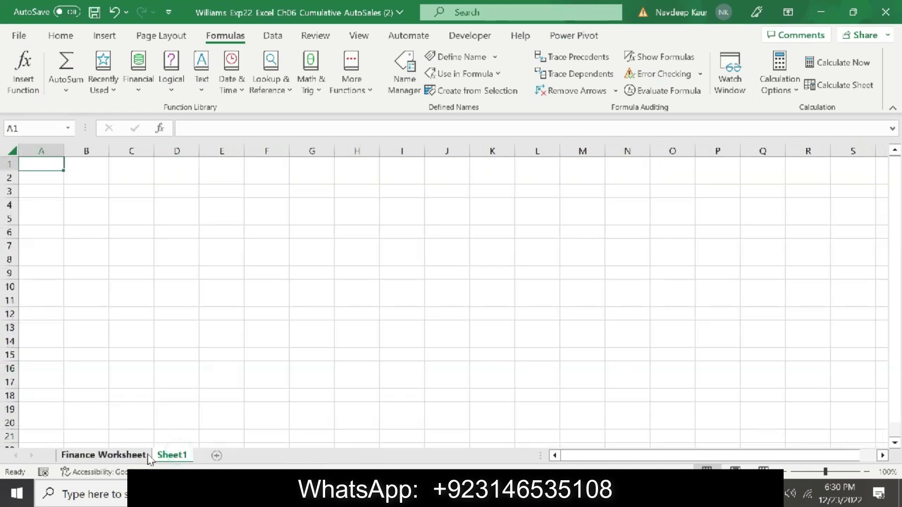
double_click(180, 456)
key(ctrl+v)
key(Return)
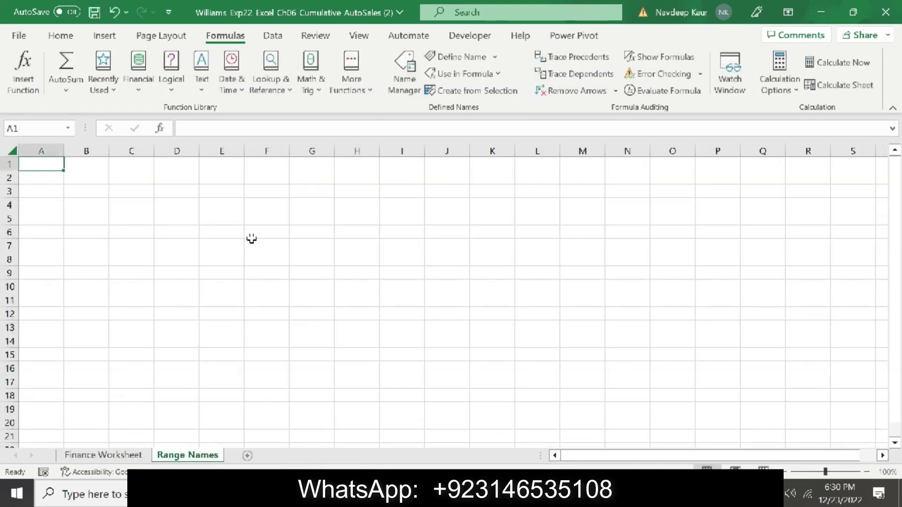
click(496, 58)
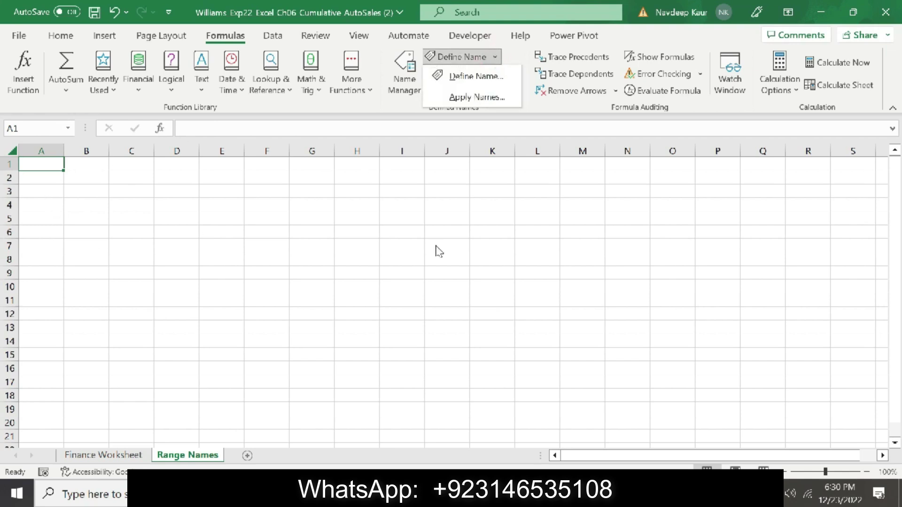
click(567, 200)
click(499, 74)
click(499, 75)
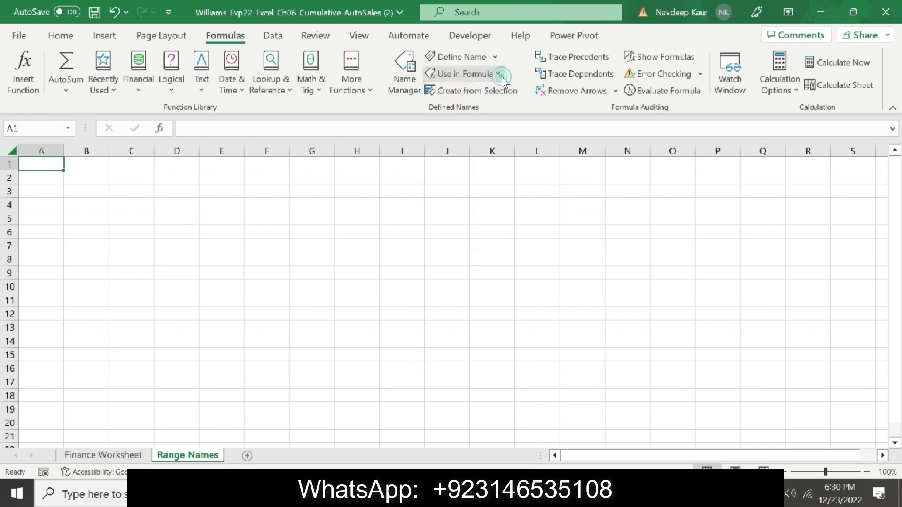
click(488, 58)
click(772, 224)
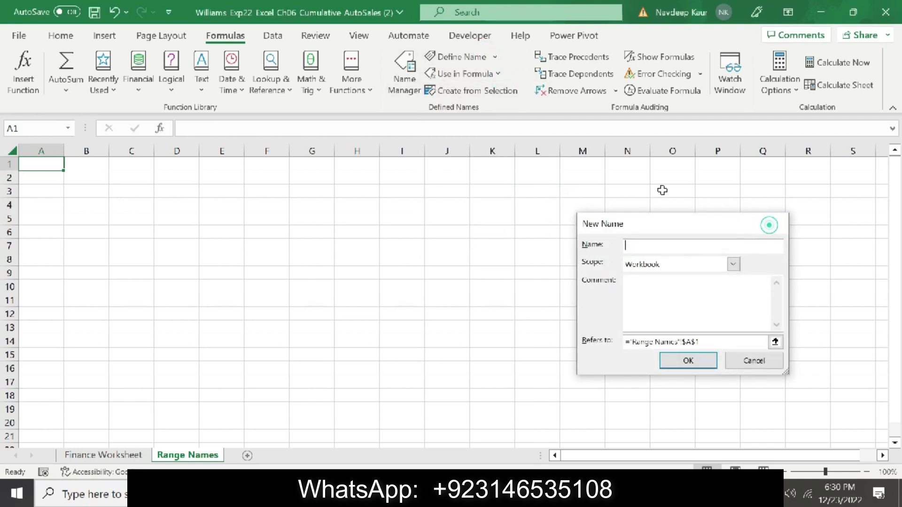
click(497, 58)
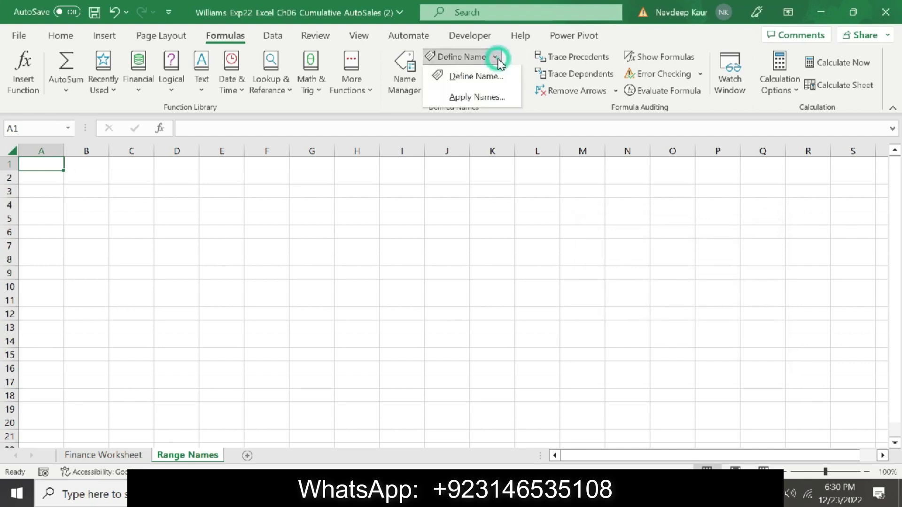
click(468, 97)
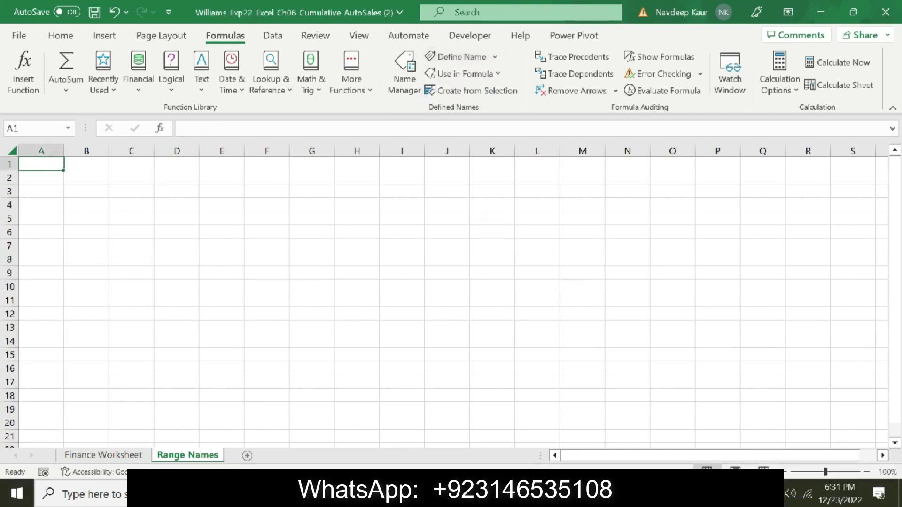
Step: Paste the list of all range names at A1 of the Range Names sheet and autofit column A
click(499, 73)
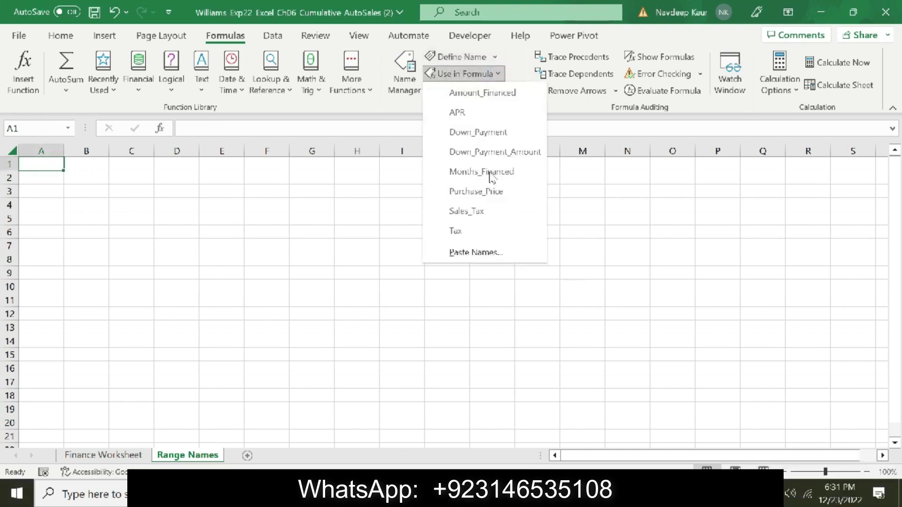
click(480, 252)
click(617, 355)
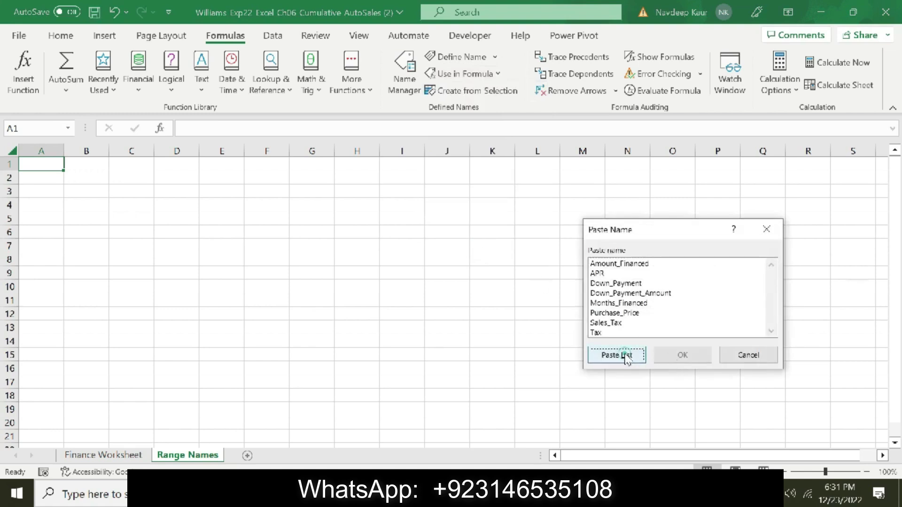
double_click(66, 150)
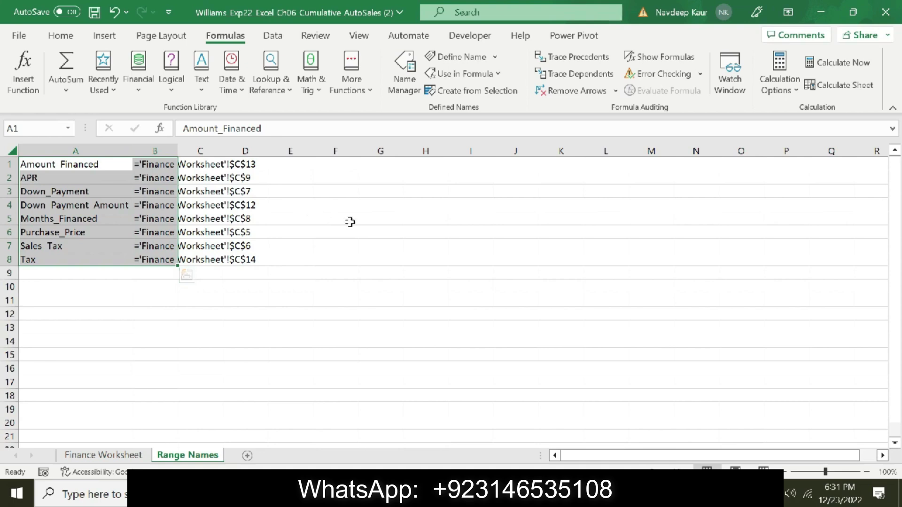
Step: Switch to the Word instructions to check the step 5 requirements and clear the text selection
key(alt+Tab)
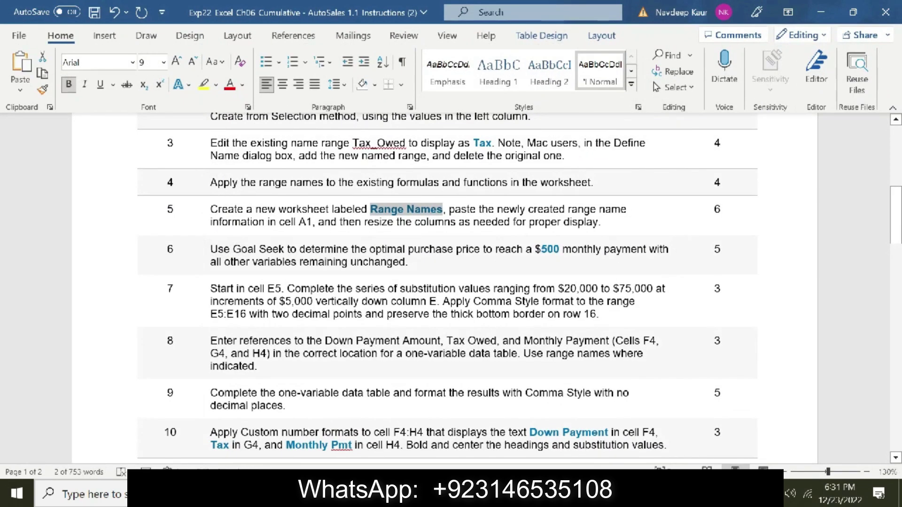
key(Right)
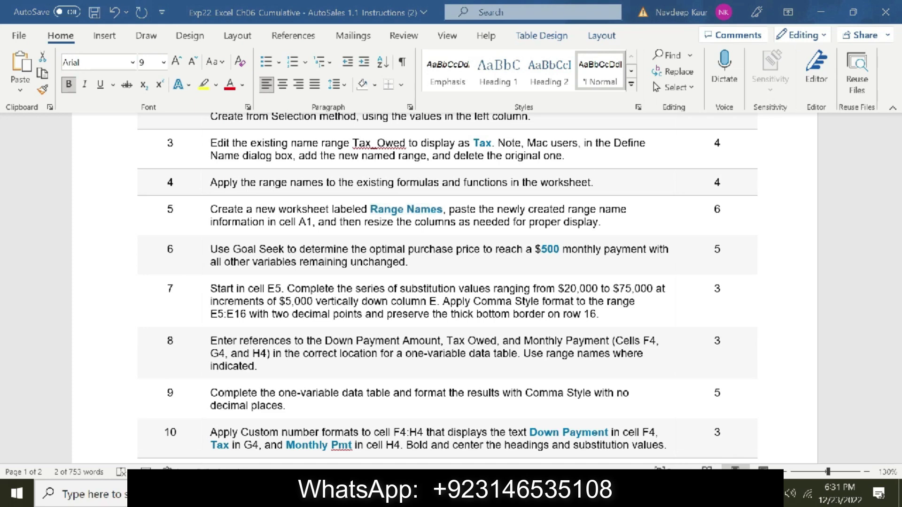
Step: Switch to the Excel workbook, autofit column B of the Range Names sheet and deselect the pasted list
key(alt+Tab)
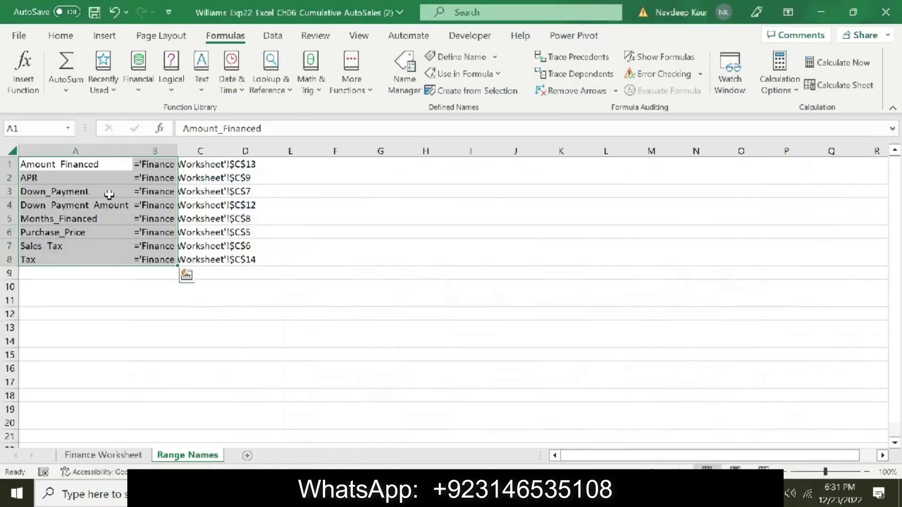
double_click(179, 145)
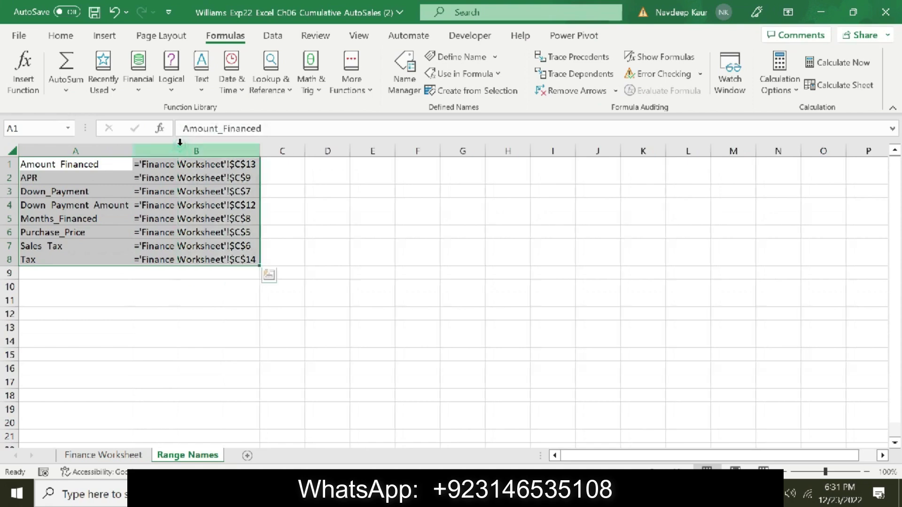
click(388, 214)
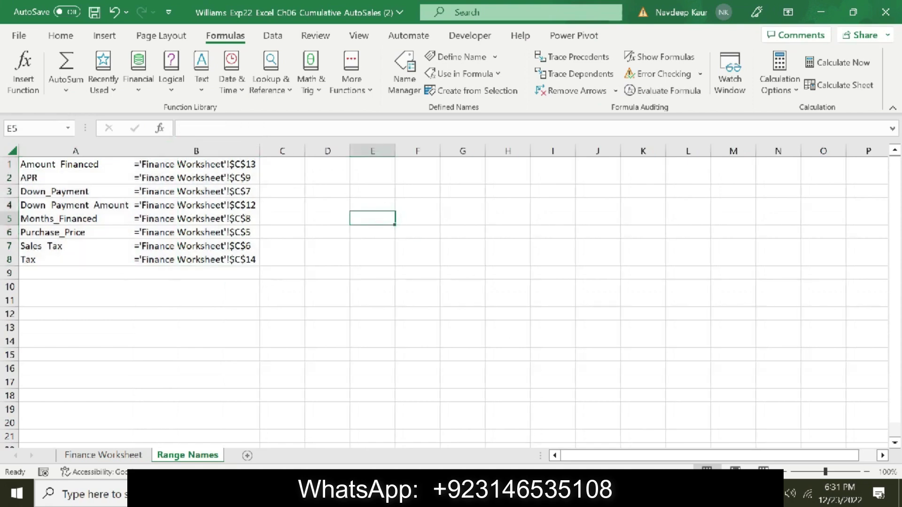
Step: Switch to the Word instructions and highlight the step 6 text about Goal Seek in yellow
key(alt+Tab)
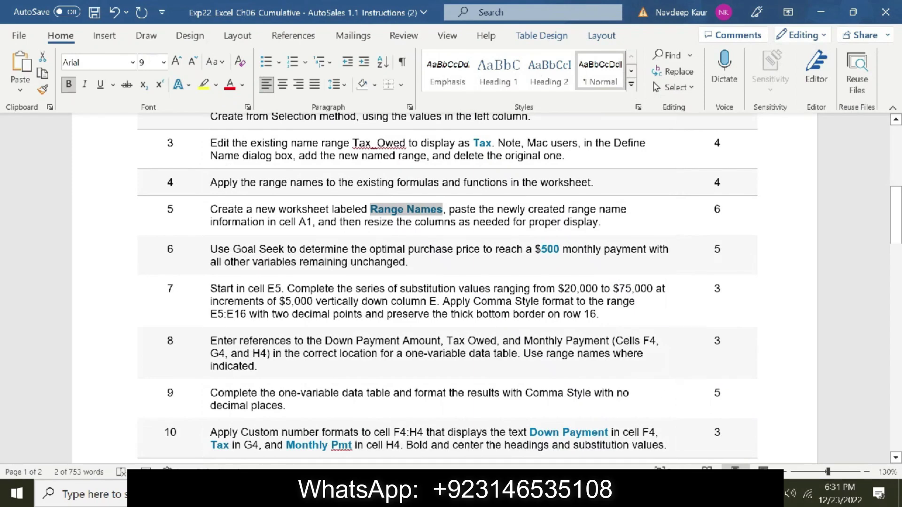
drag(413, 262, 223, 250)
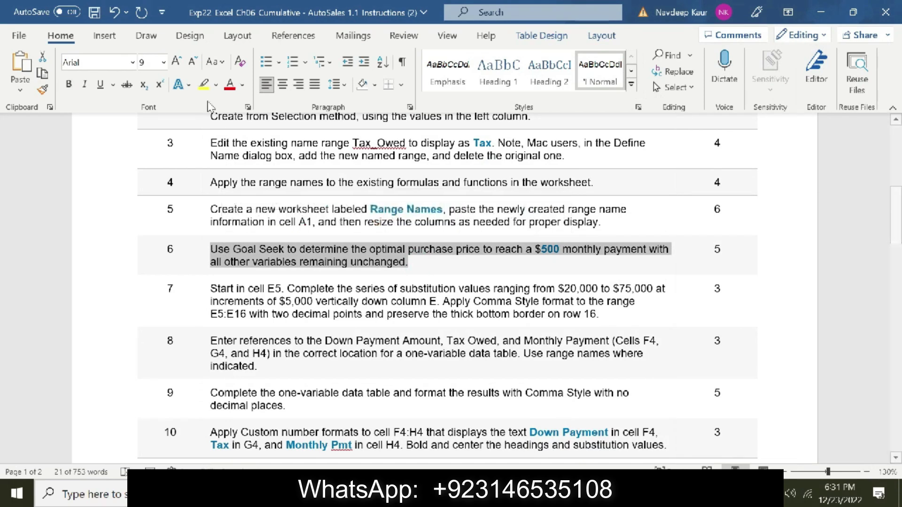
click(203, 84)
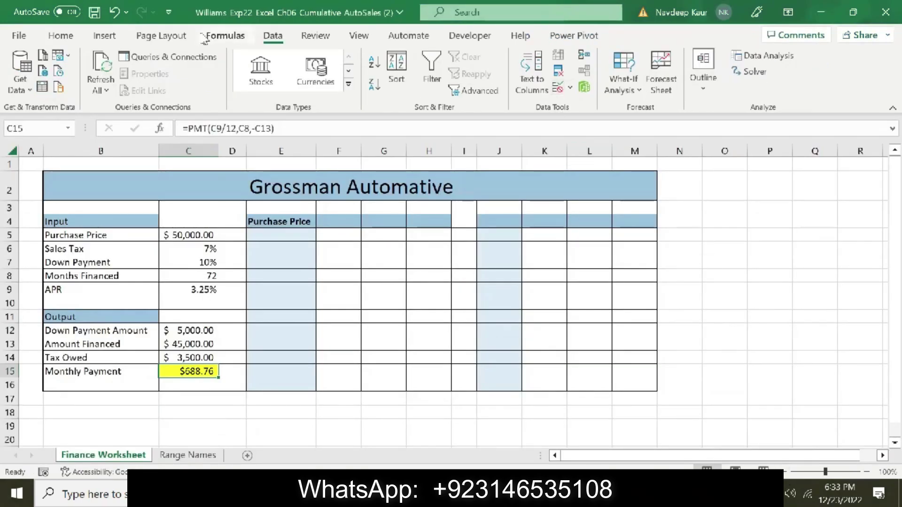
Step: Run Goal Seek on the Finance Worksheet to bring monthly payment C15 to 500 by changing purchase price C5, and keep the solution
click(640, 92)
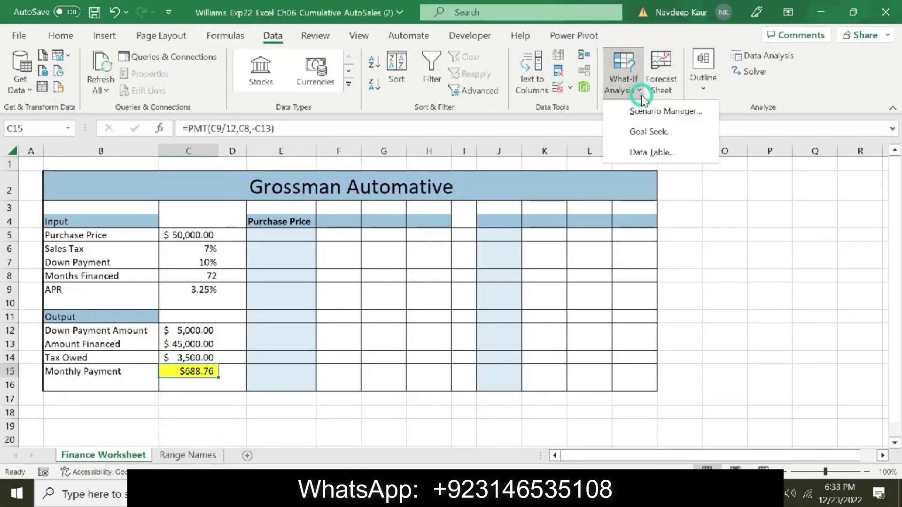
click(643, 130)
click(742, 288)
text(500)
click(733, 305)
click(194, 236)
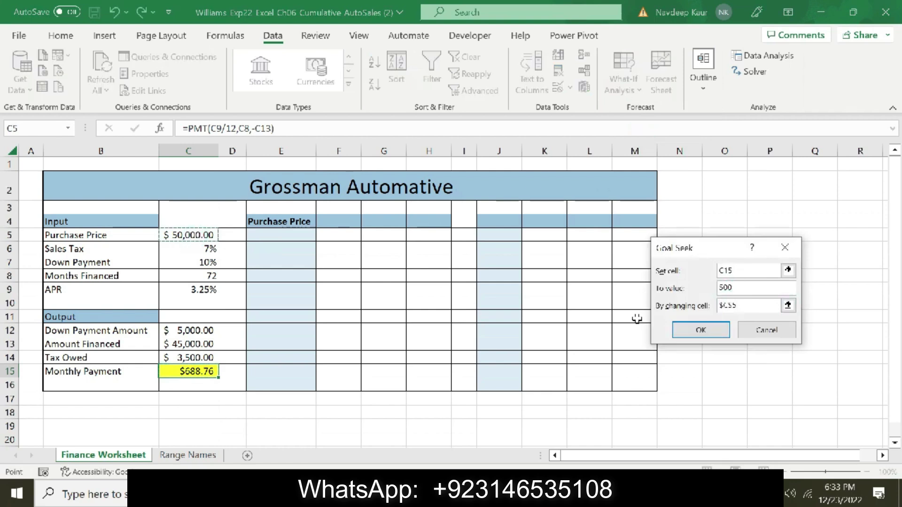
click(698, 332)
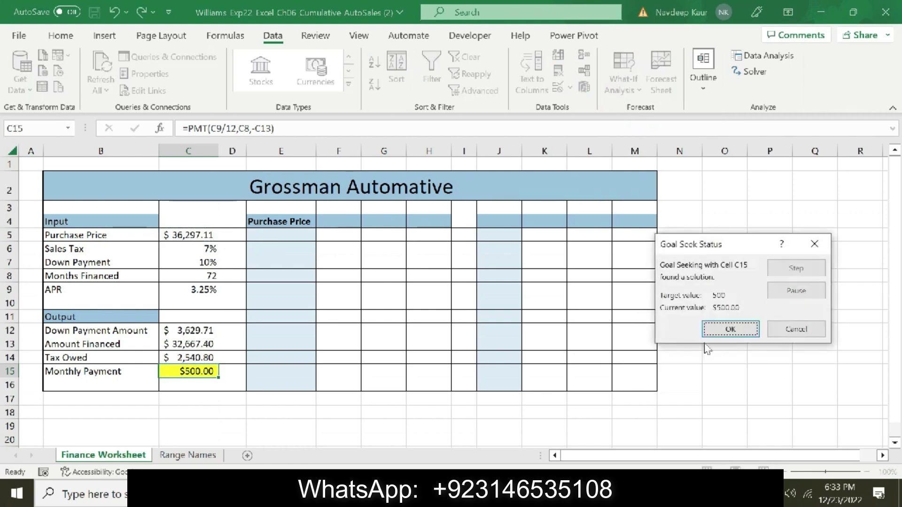
click(731, 330)
Step: Switch to the Word instructions and move the yellow highlight from the step 6 text to the step 7 text
key(alt+Tab)
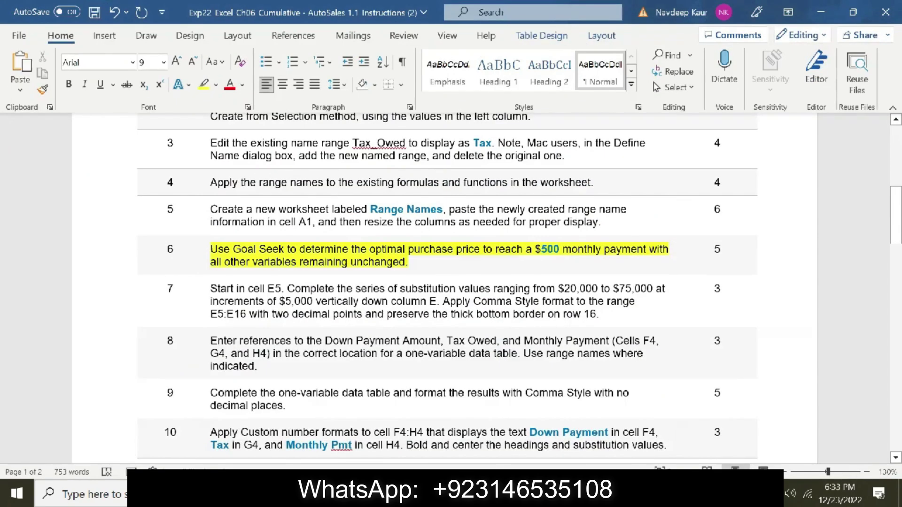
drag(417, 261, 210, 249)
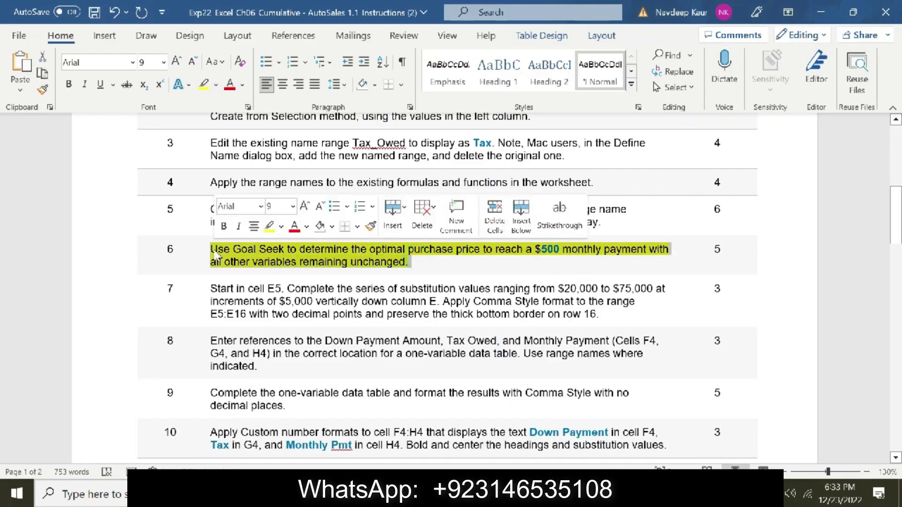
click(206, 86)
drag(210, 289, 599, 314)
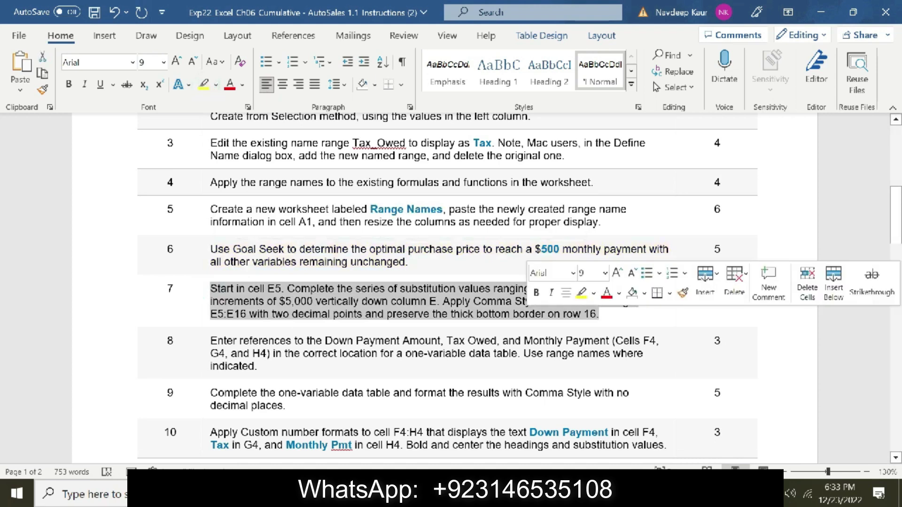
click(204, 85)
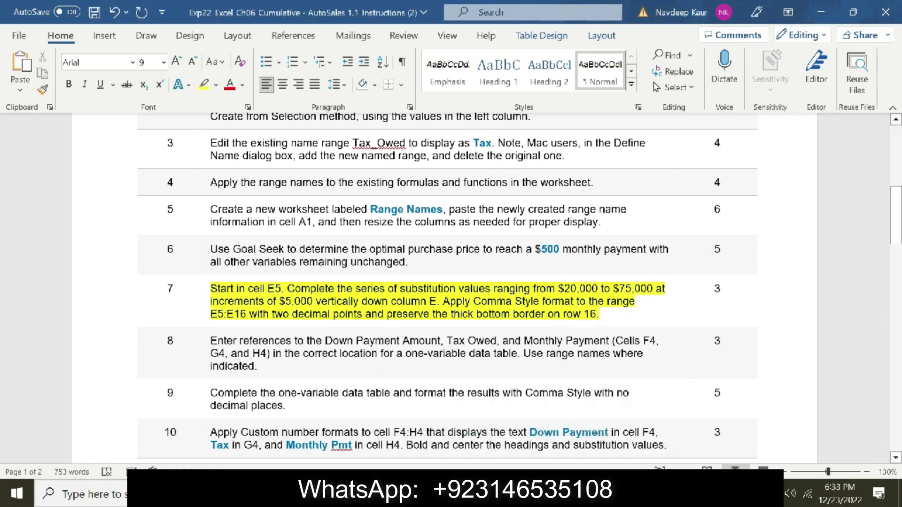
Step: Return to the Excel workbook and enter 20000 in cell E5 as the first purchase price substitution value
key(alt+Tab)
click(301, 236)
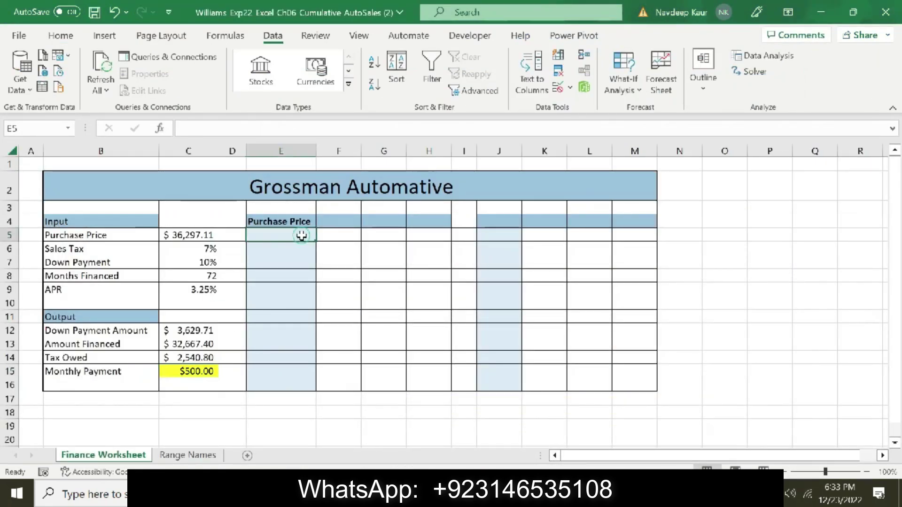
key(alt+Tab)
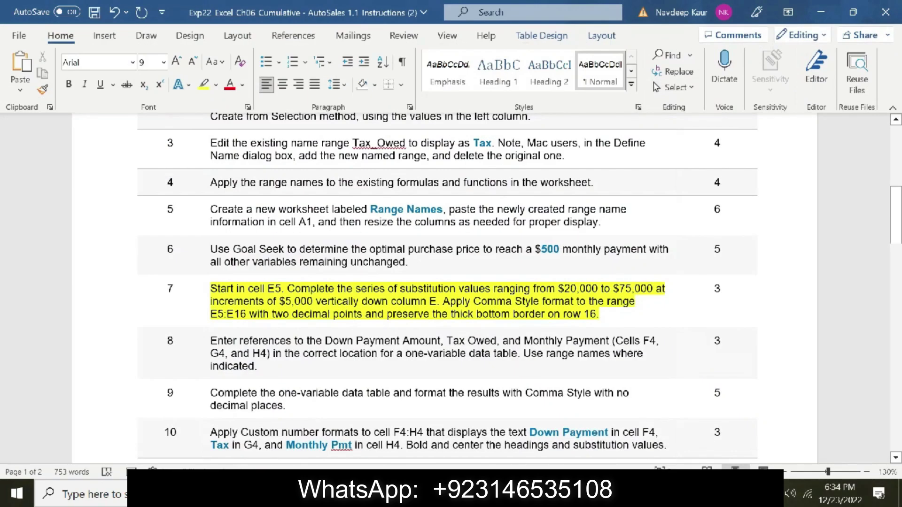
key(alt+Tab)
text(20000)
key(Return)
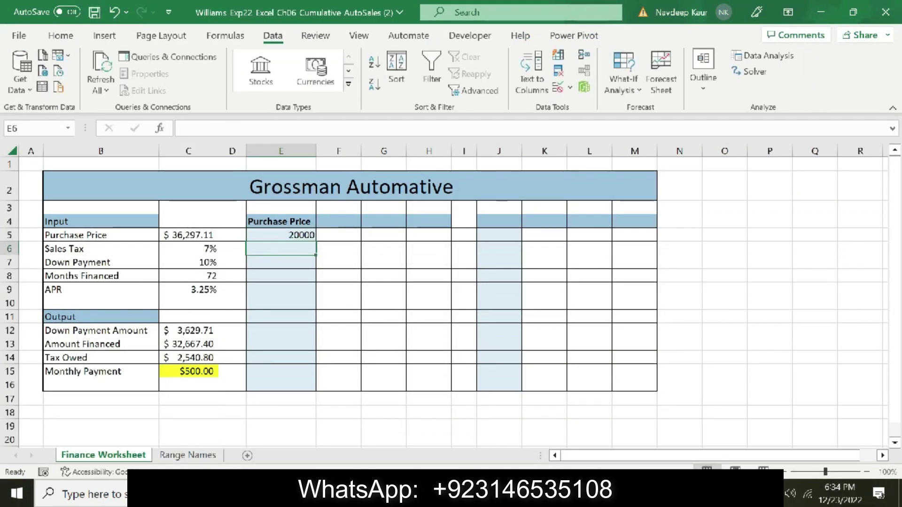
Step: Fill a linear series down column E from E5 with a step value of 5000 and a stop value of 75000
key(alt+Tab)
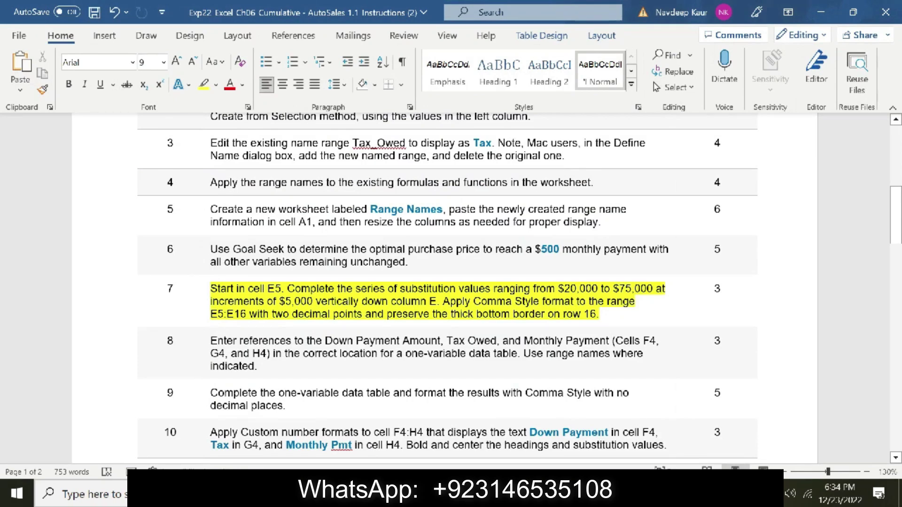
key(alt+Tab)
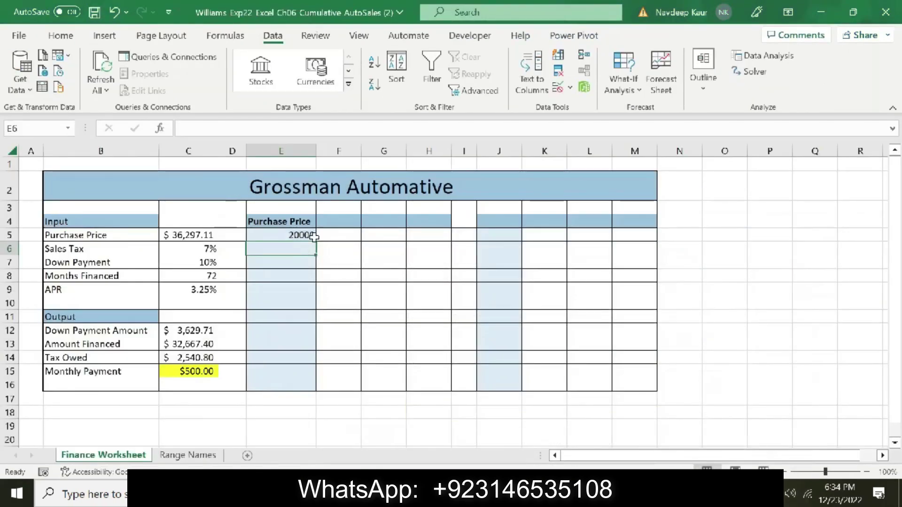
click(310, 236)
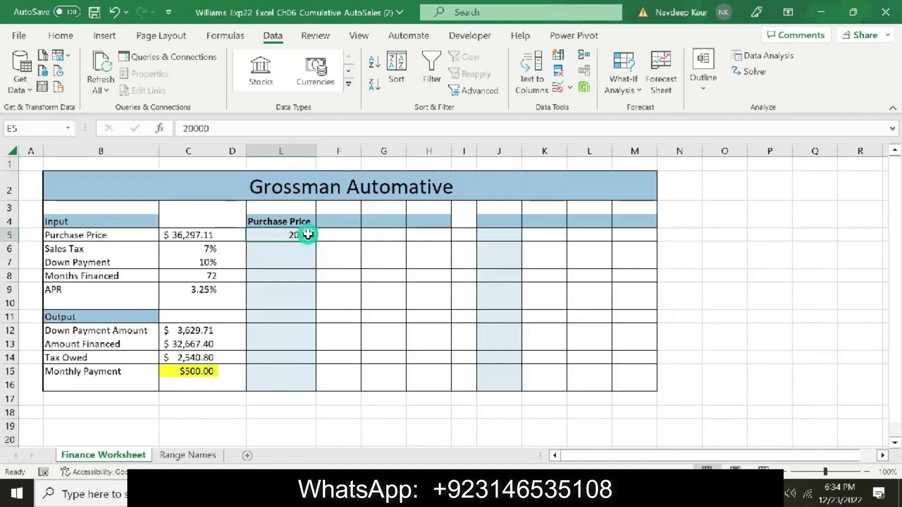
click(61, 35)
click(667, 71)
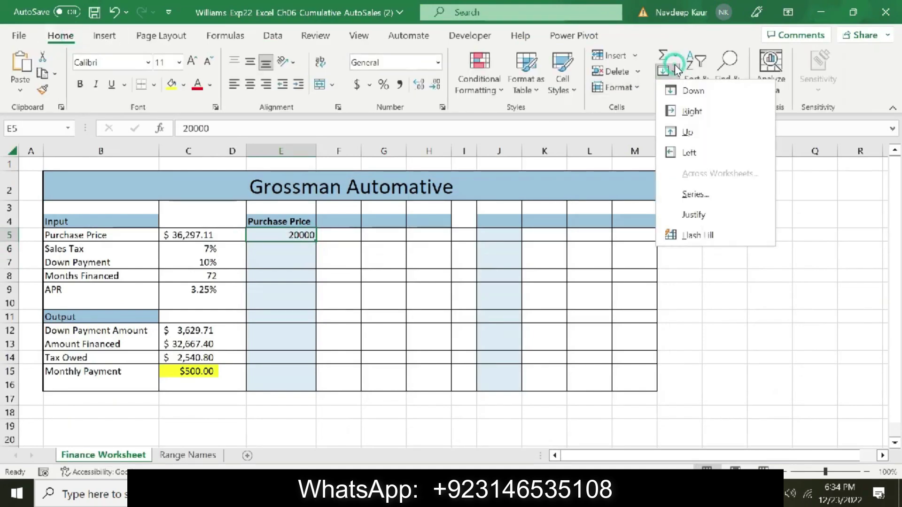
click(687, 193)
click(671, 265)
click(706, 338)
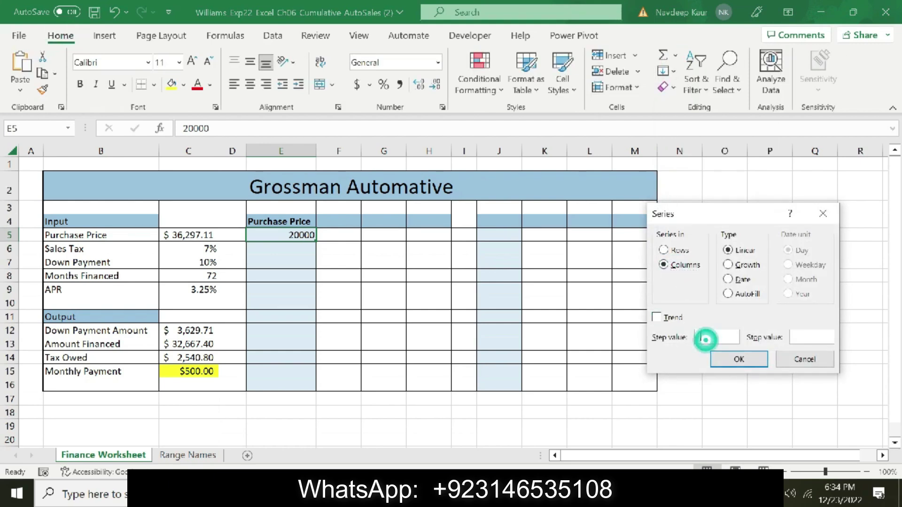
key(alt+Tab)
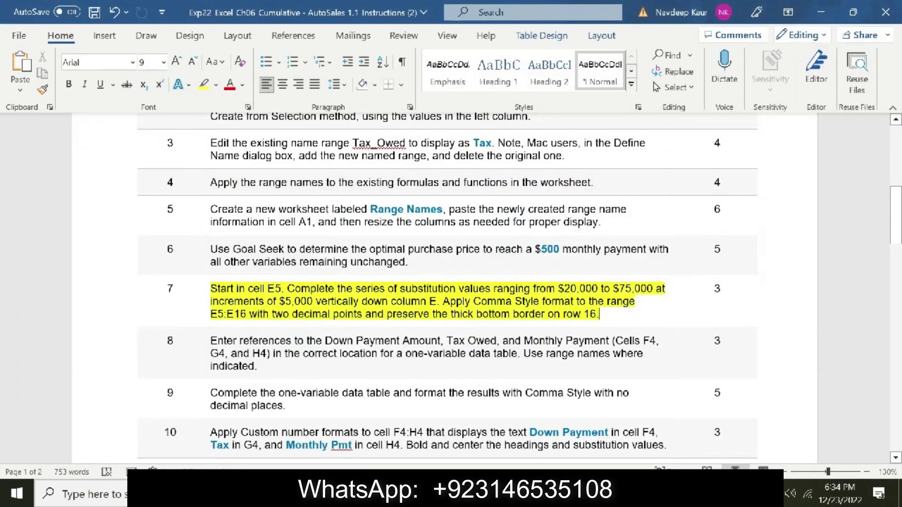
key(alt+Tab)
text(5000)
key(alt+Tab)
key(alt+Tab)
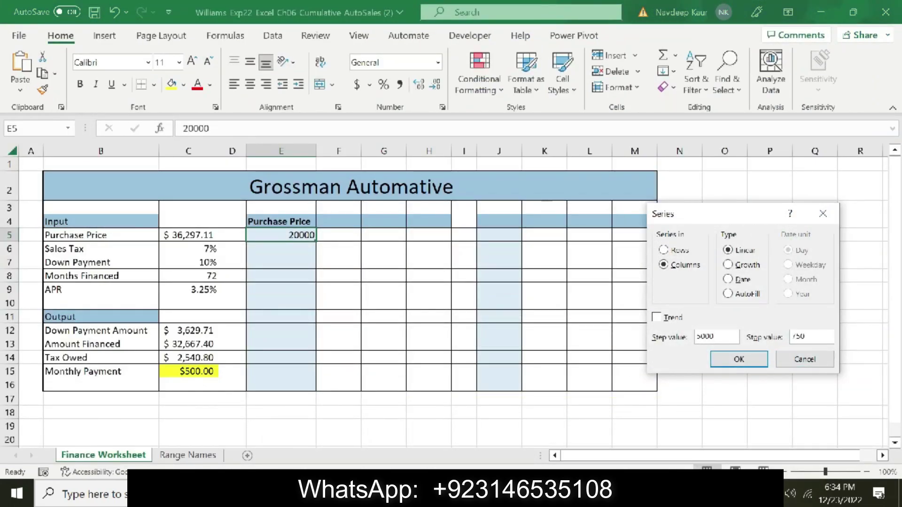
click(740, 360)
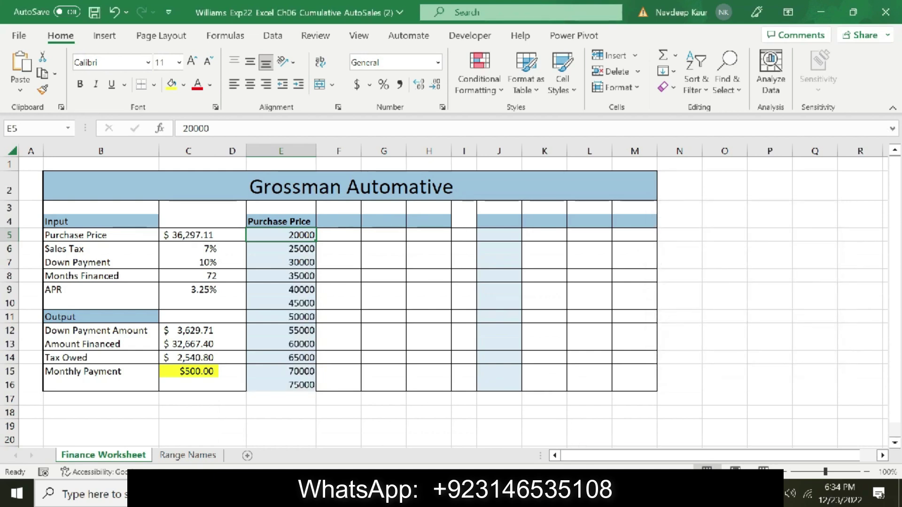
Step: Switch to the Word instructions, review the formatting requirements in step 7 and select the range reference E5:E16
key(alt+Tab)
drag(896, 215, 896, 258)
scroll(3, 286, up, 5)
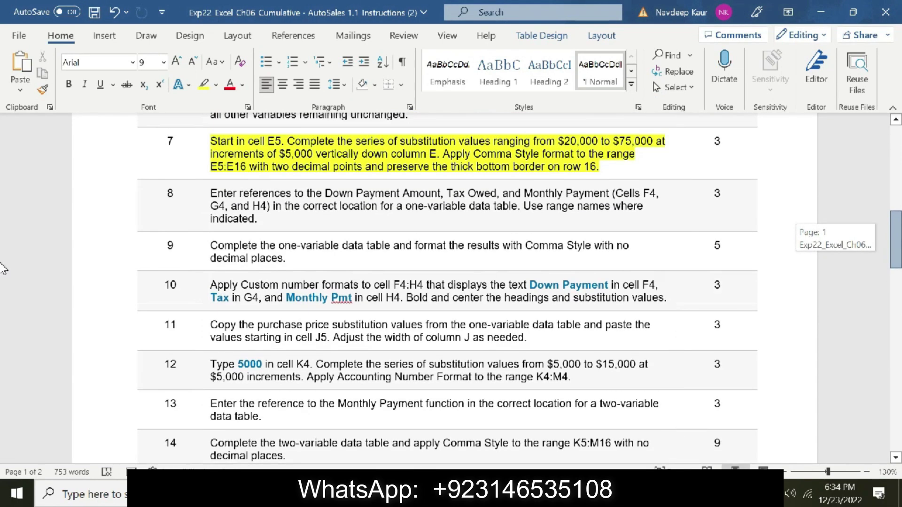
drag(605, 184, 361, 172)
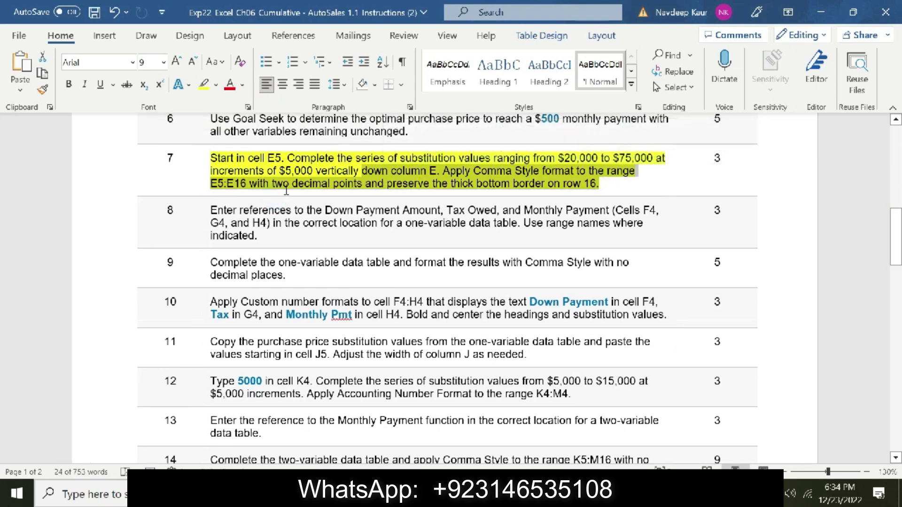
click(396, 183)
double_click(229, 184)
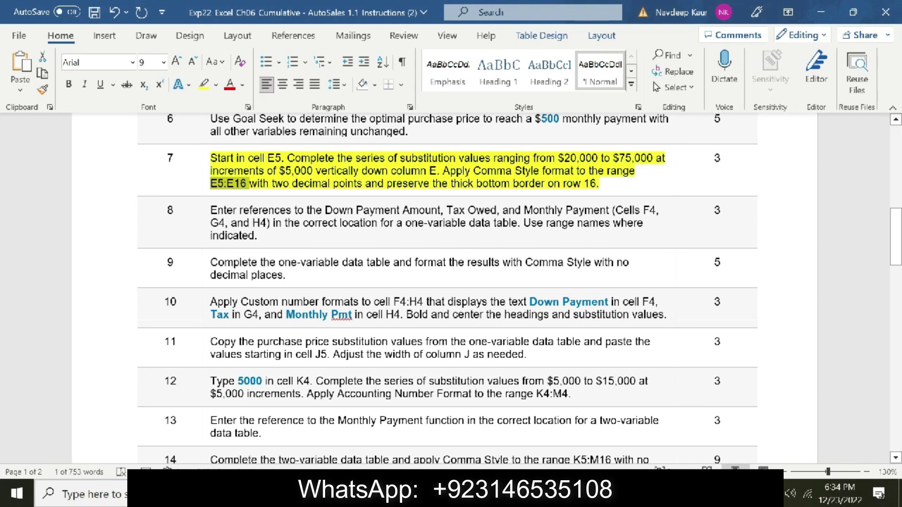
Step: Return to the Excel workbook and apply Comma Style with two decimals to the range E5:E16
key(alt+Tab)
click(45, 127)
text(E5:E16)
key(Return)
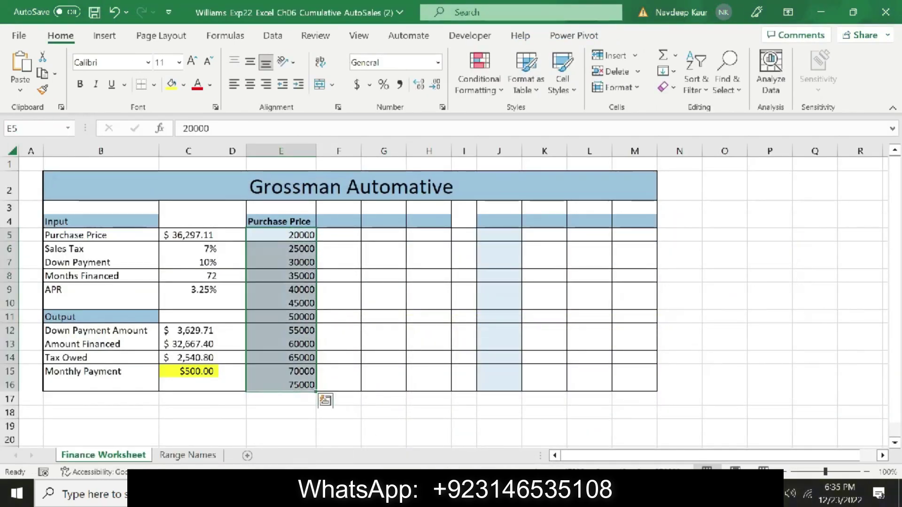
click(442, 107)
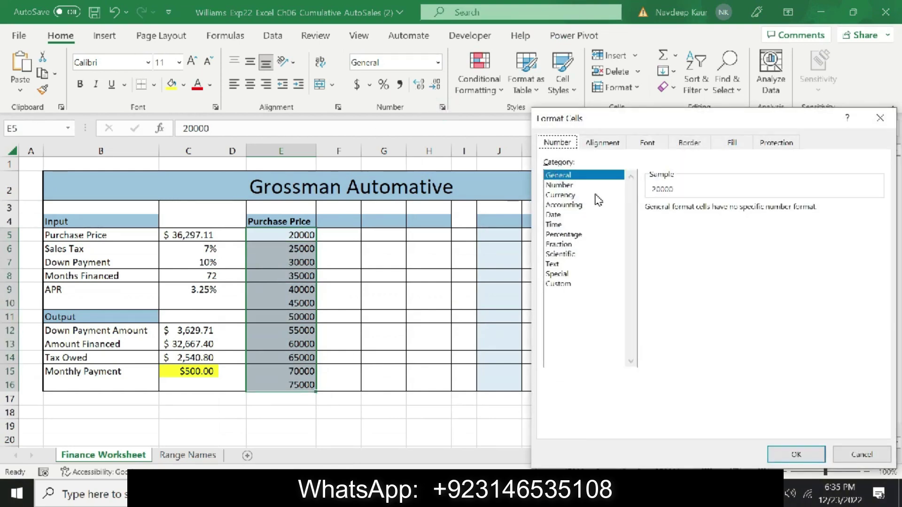
click(880, 118)
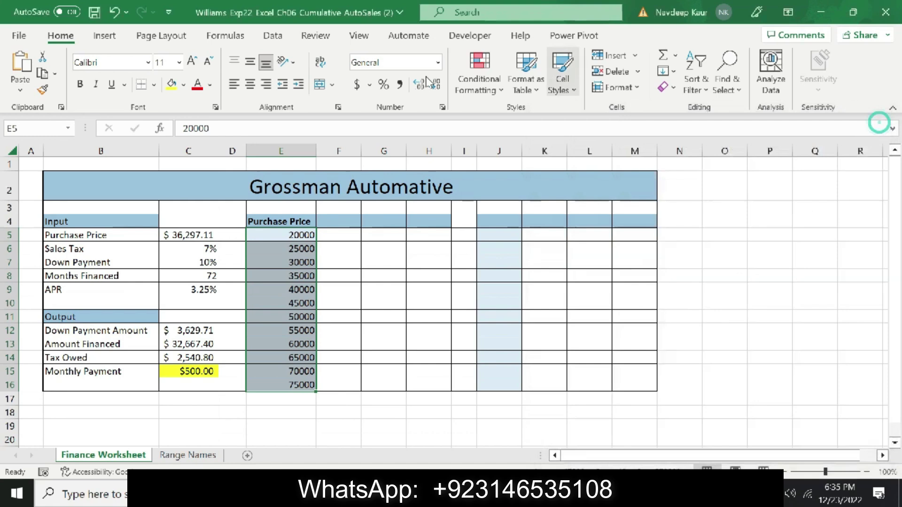
click(399, 87)
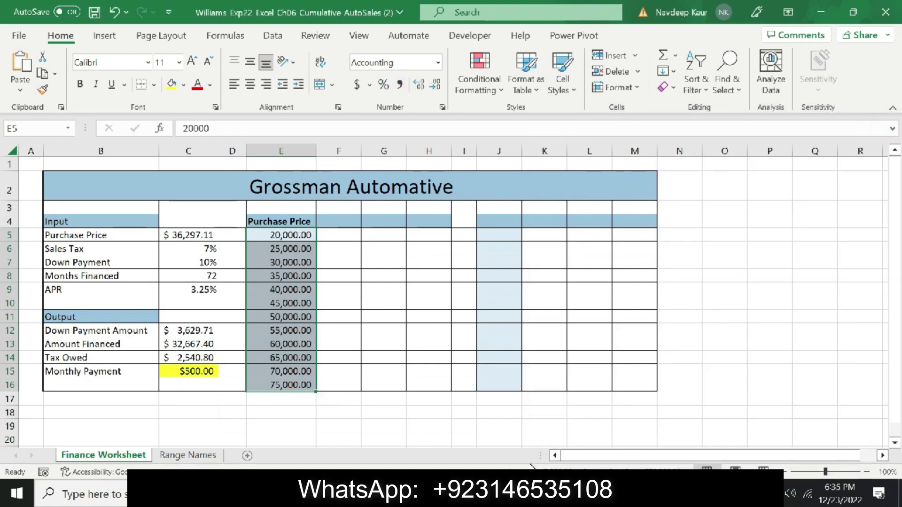
Step: Check the substitution values and their bottom border against step 7, clear the range selection and return to the Word instructions
key(alt+Tab)
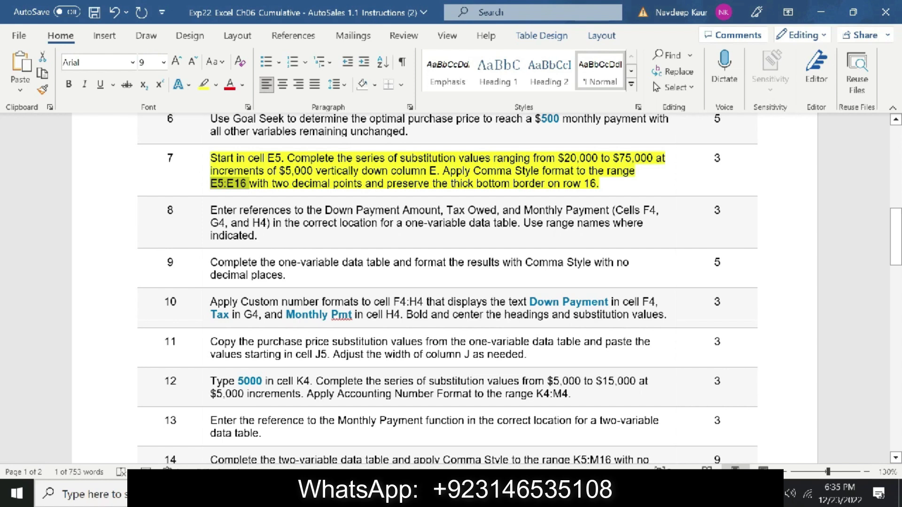
key(alt+Tab)
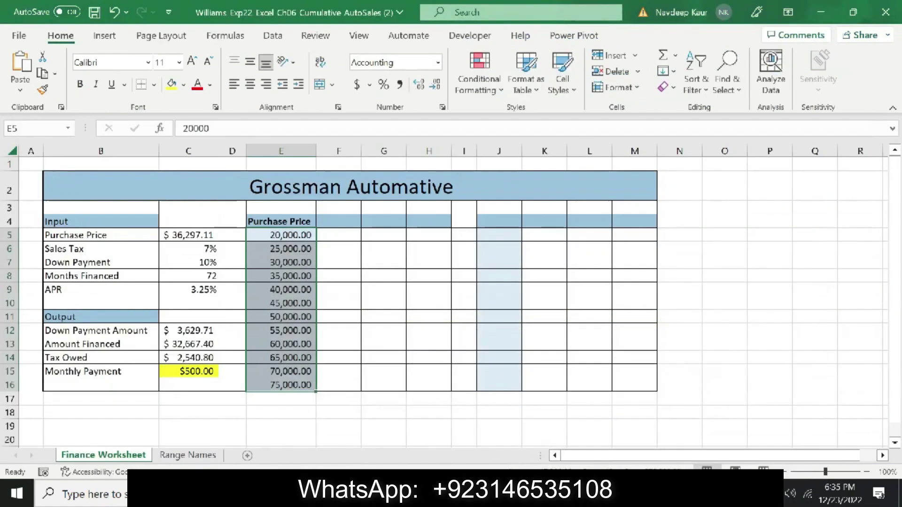
click(375, 369)
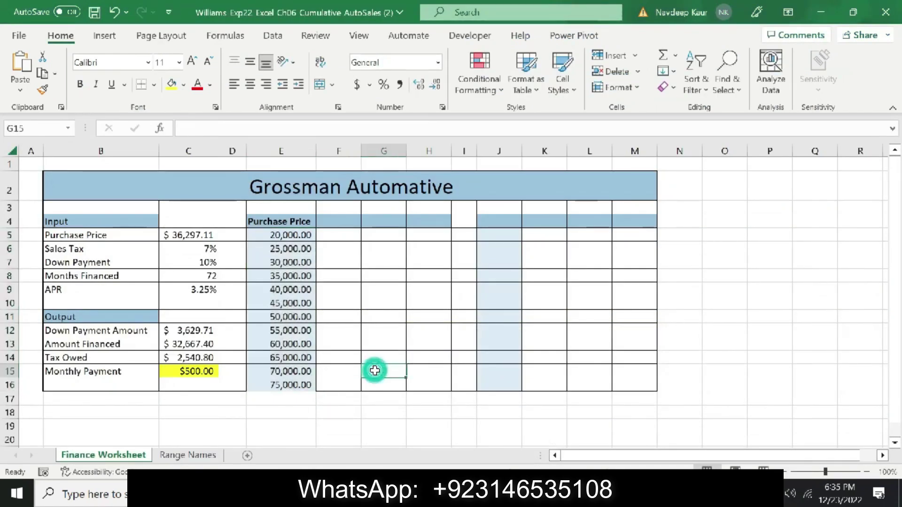
key(alt+Tab)
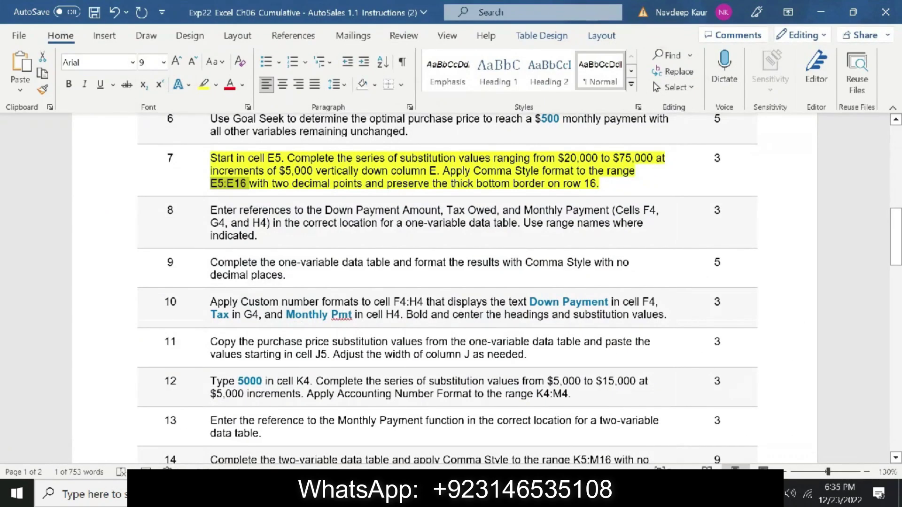
Step: Remove the yellow highlight from step 7, switch to the Excel workbook and locate cells F4, G4 and H4
drag(606, 183, 210, 158)
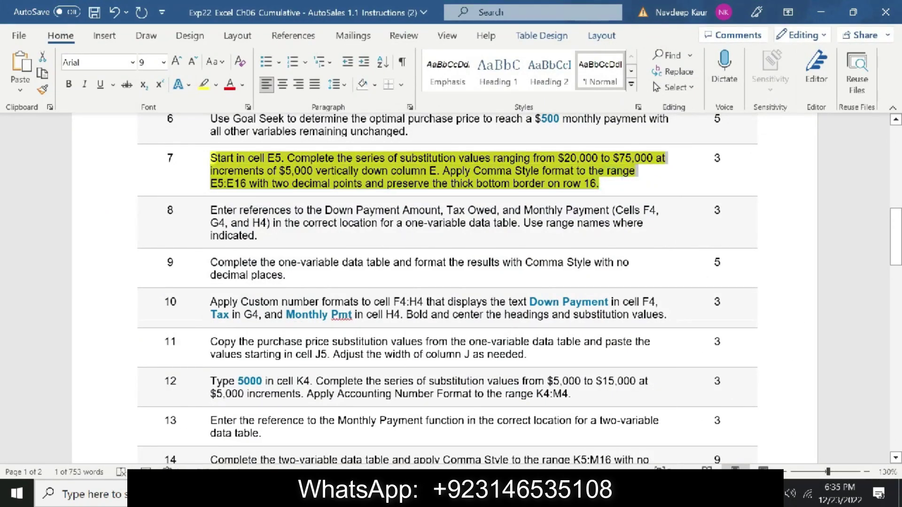
click(204, 91)
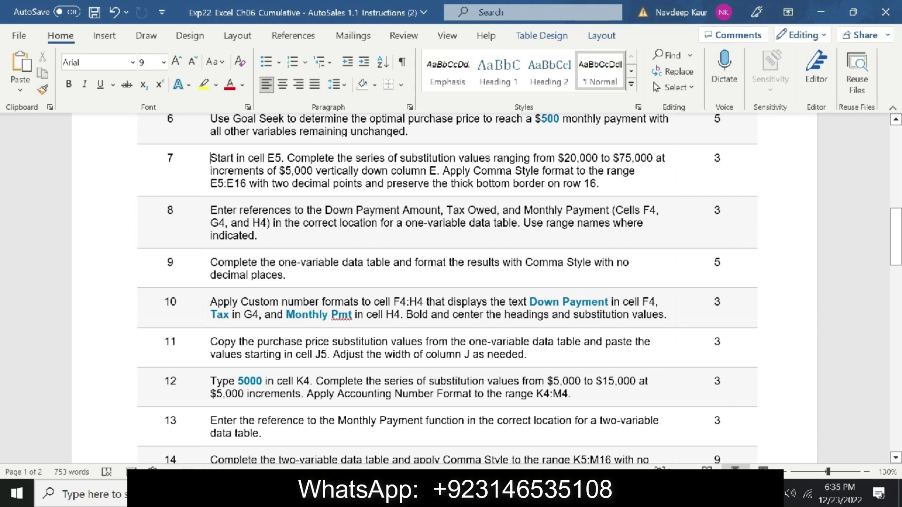
key(alt+Tab)
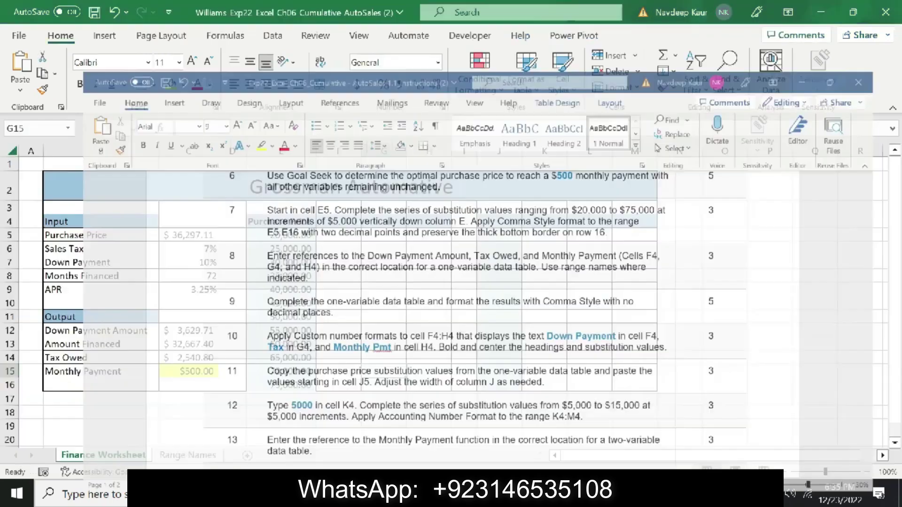
click(336, 221)
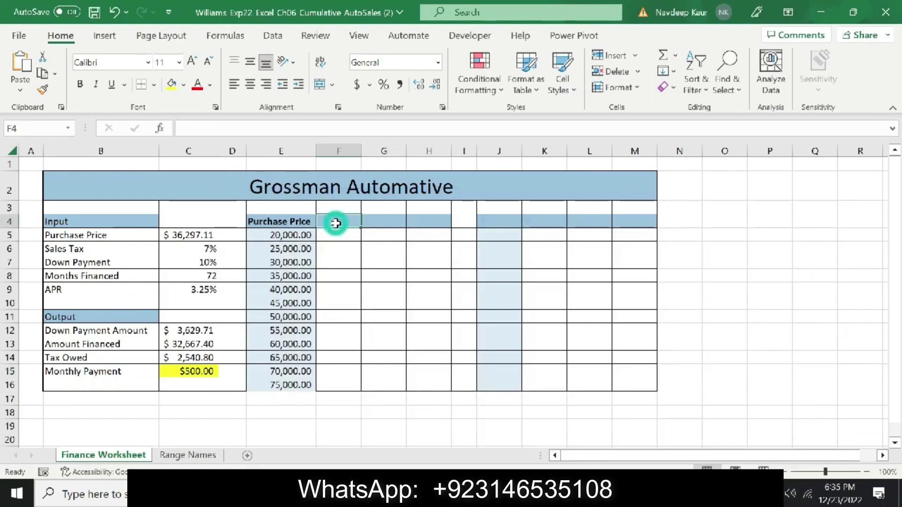
click(385, 223)
click(422, 224)
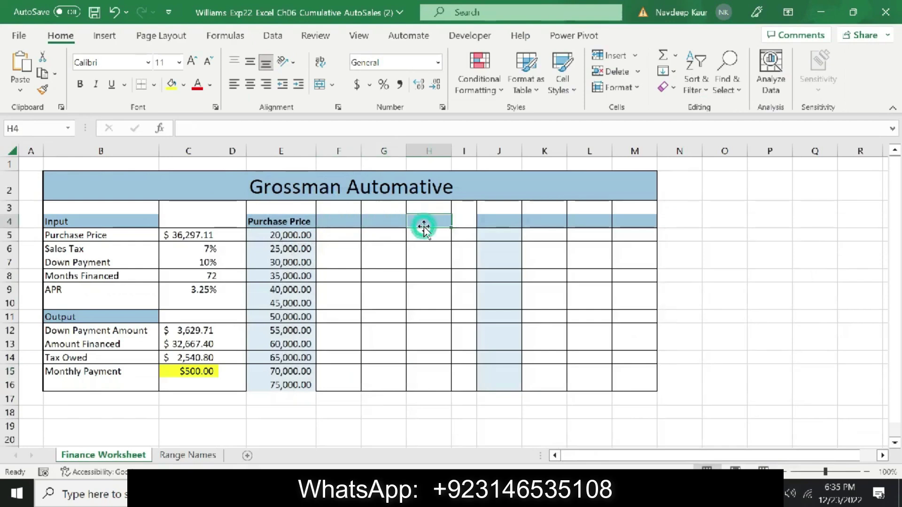
Step: Return to the Word instructions and highlight the step 8 text in yellow
key(alt+Tab)
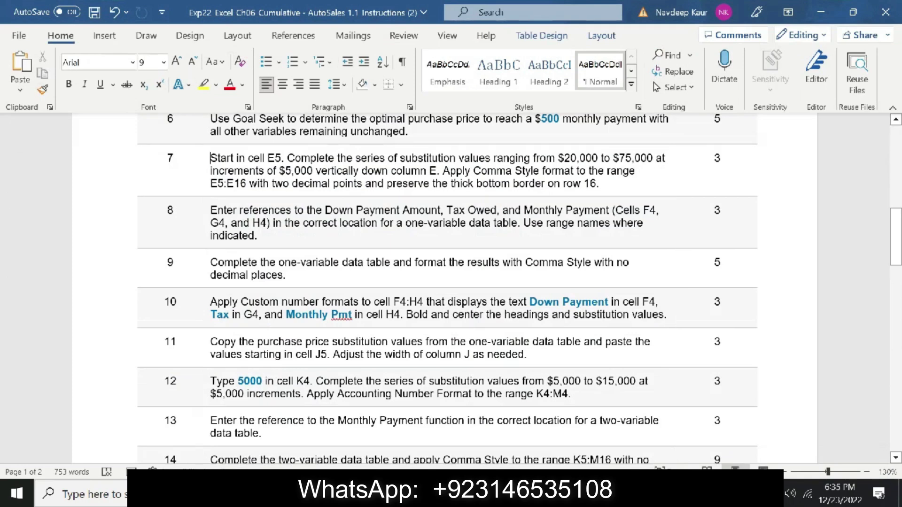
triple_click(261, 235)
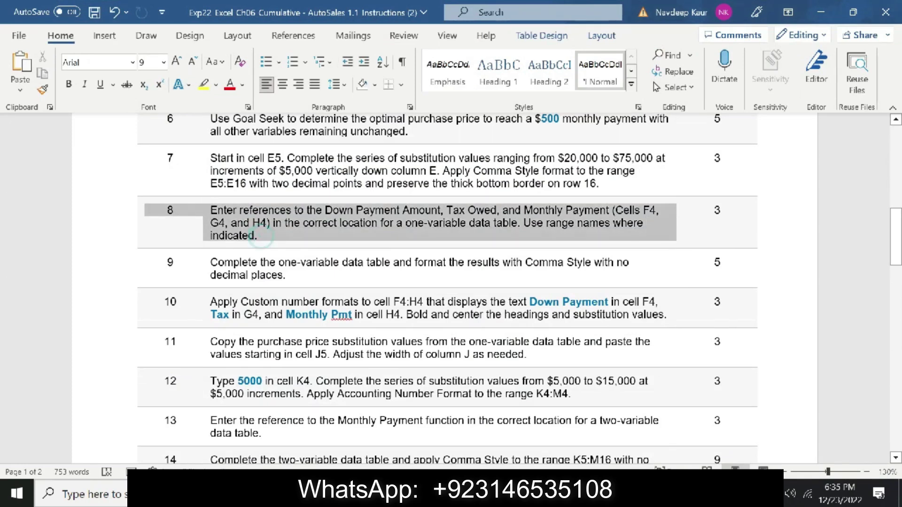
click(203, 85)
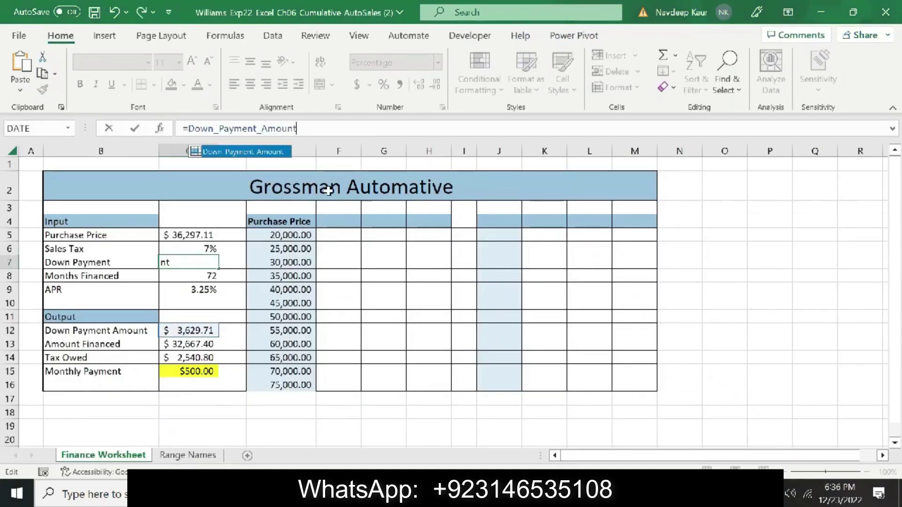
key(Return)
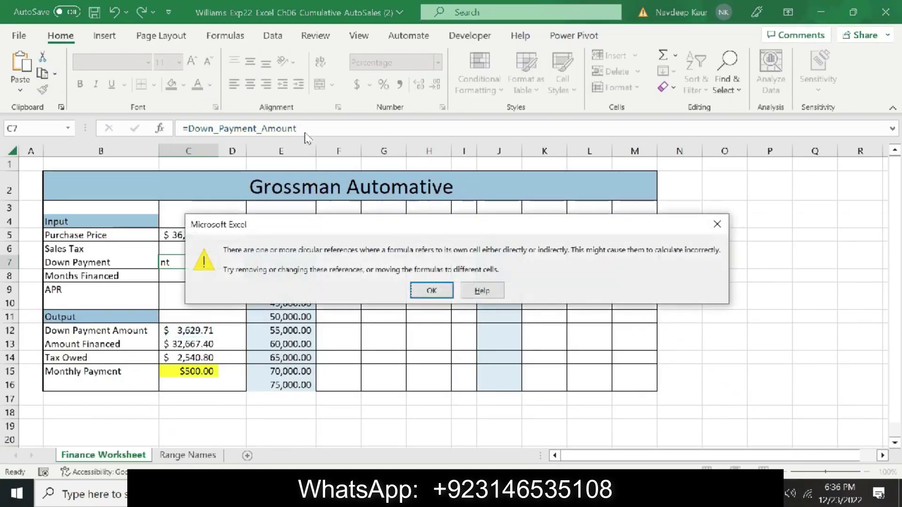
click(428, 290)
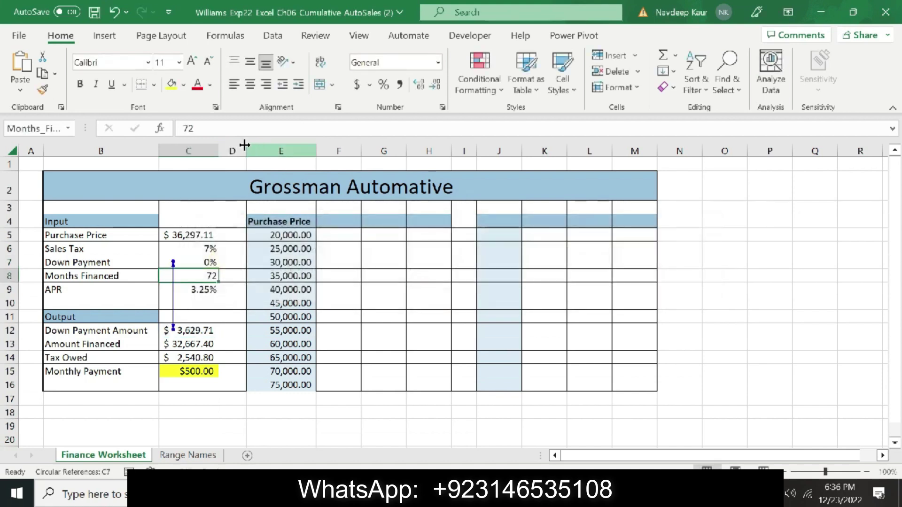
key(BackSpace)
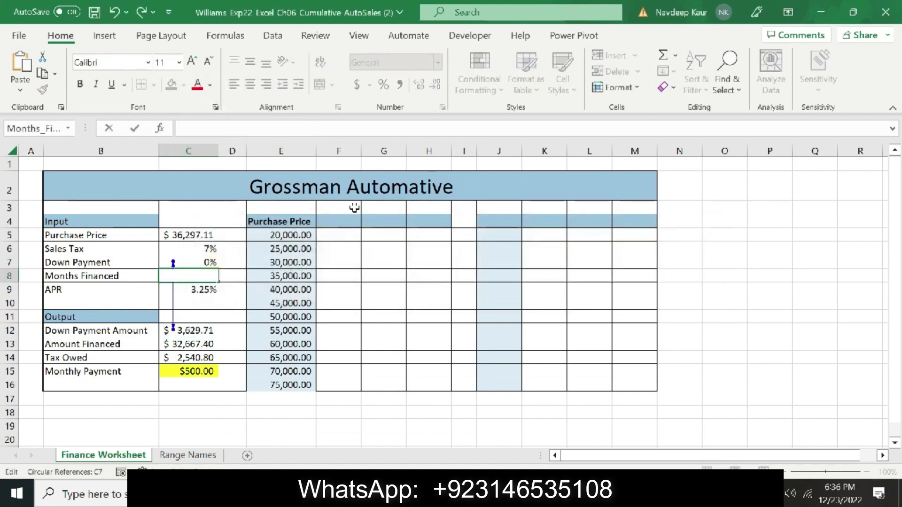
click(336, 222)
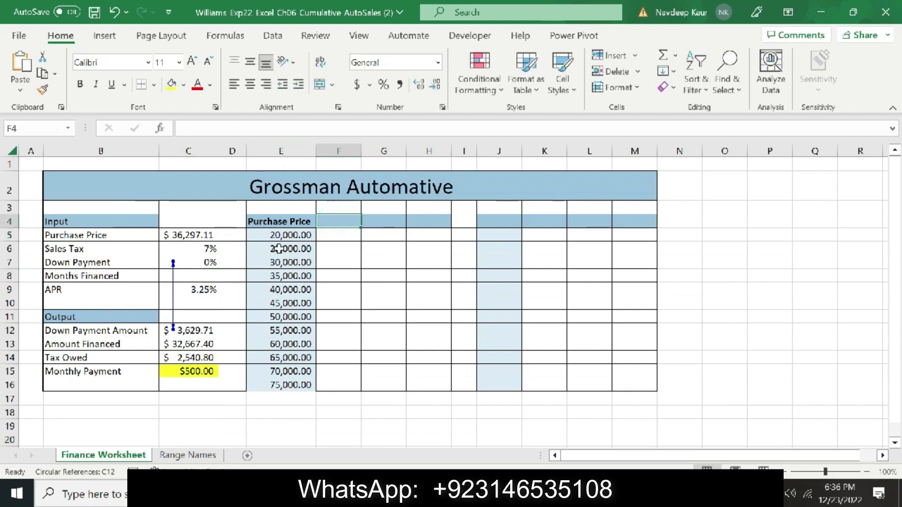
click(575, 305)
click(728, 288)
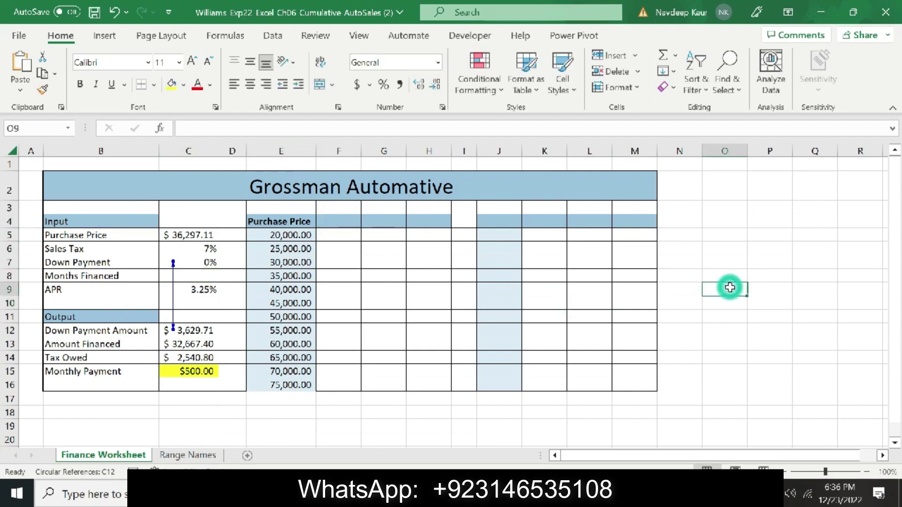
key(ctrl+z)
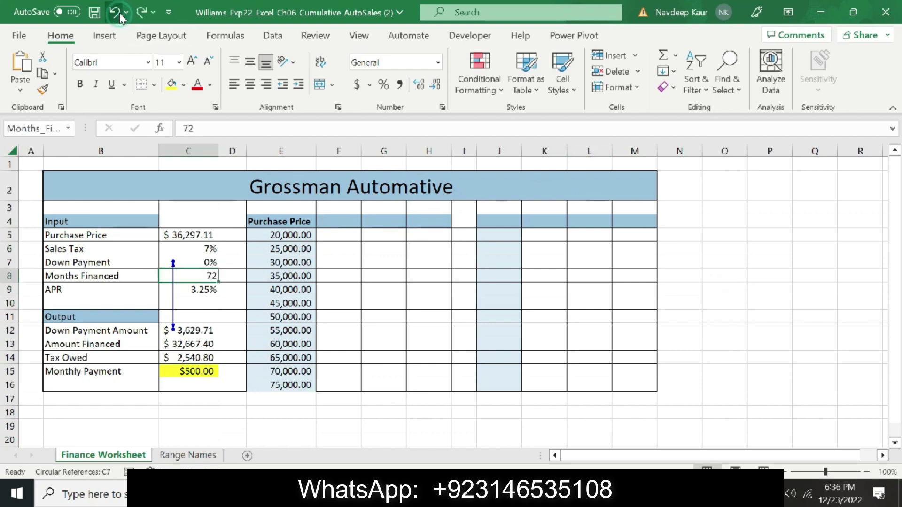
key(ctrl+z)
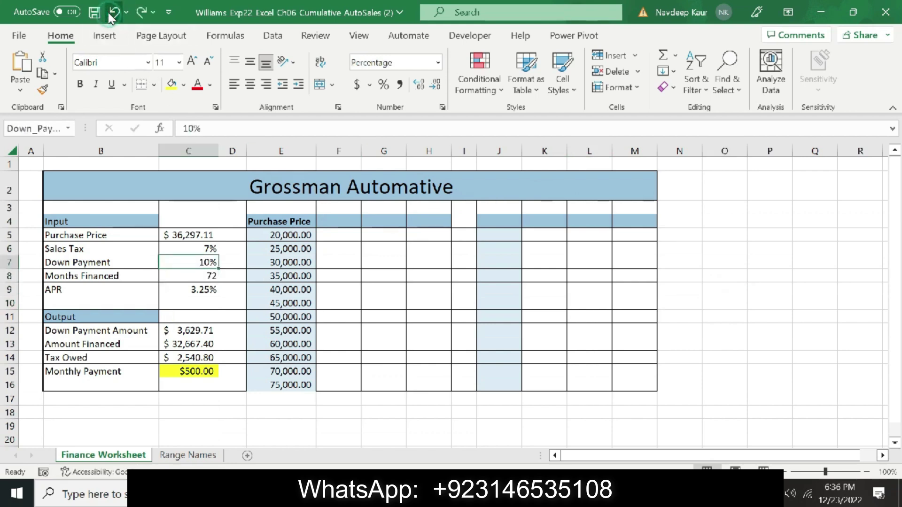
Step: Enter a reference to the Down Payment Amount in cell F4 using the range name Down_Payment_Amount
click(327, 225)
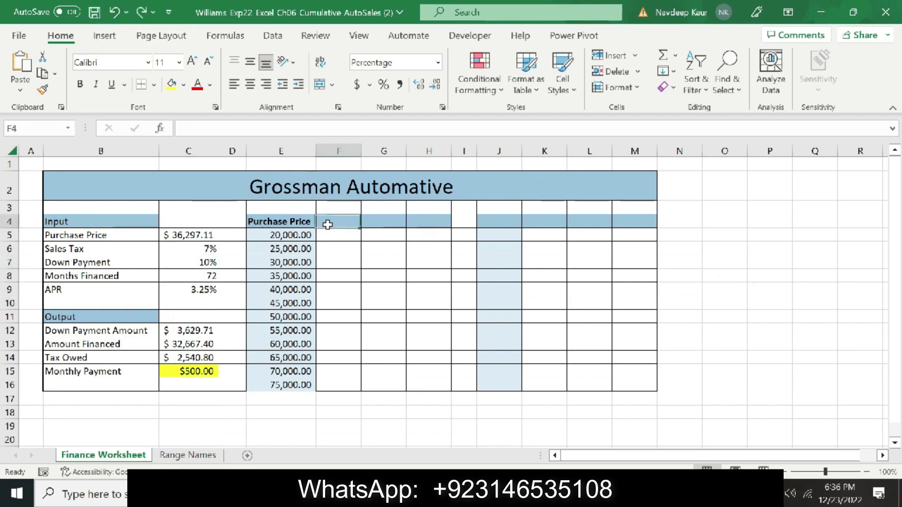
click(202, 261)
click(326, 219)
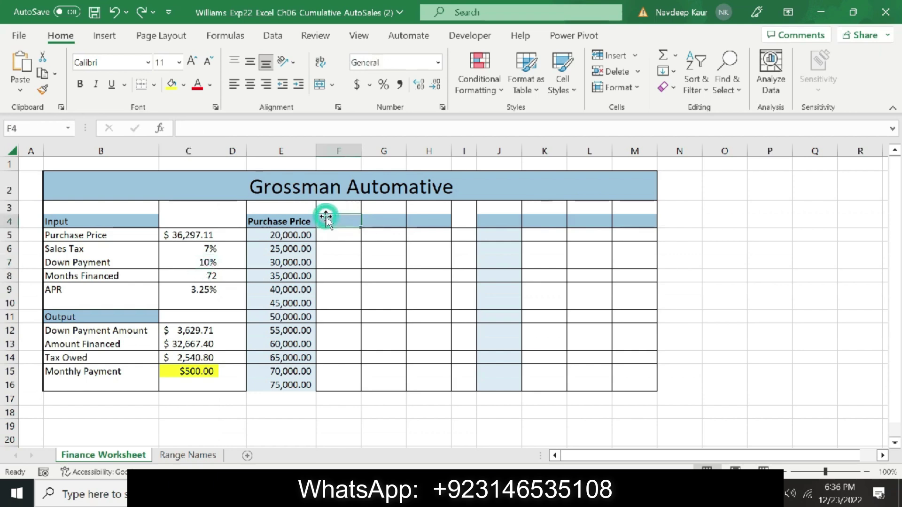
text(=)
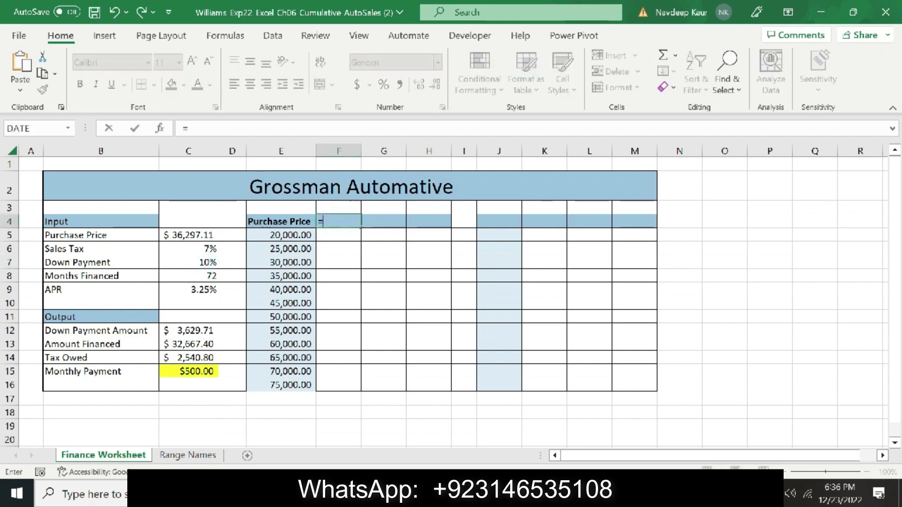
click(189, 262)
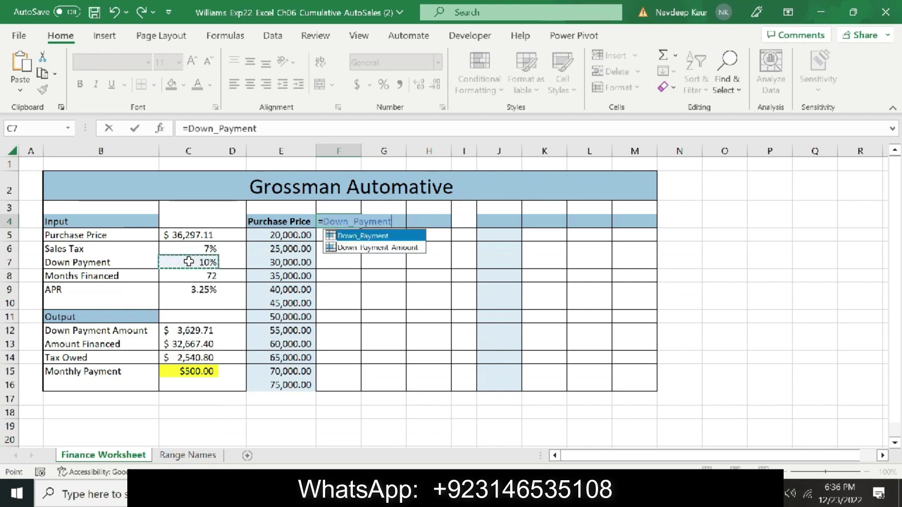
key(BackSpace)
key(BackSpace)
key(BackSpace)
key(BackSpace)
key(BackSpace)
key(BackSpace)
key(BackSpace)
key(BackSpace)
key(BackSpace)
key(BackSpace)
key(BackSpace)
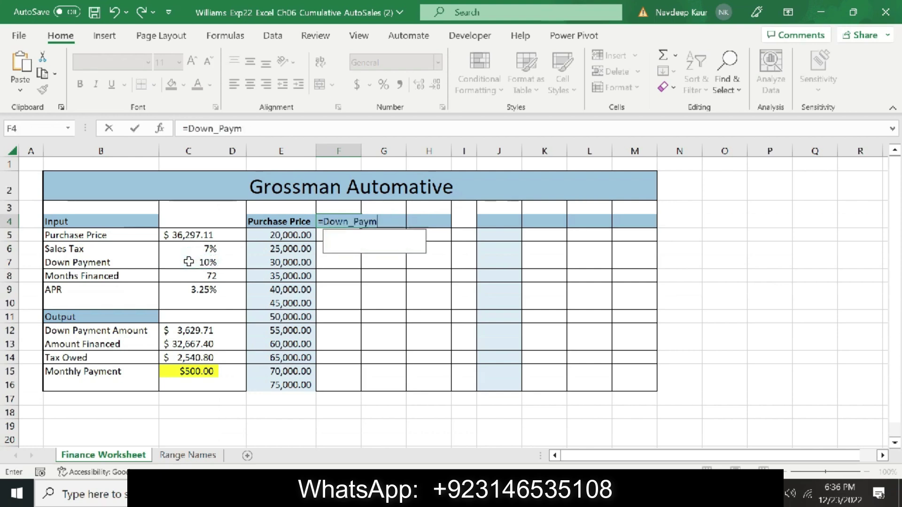
key(BackSpace)
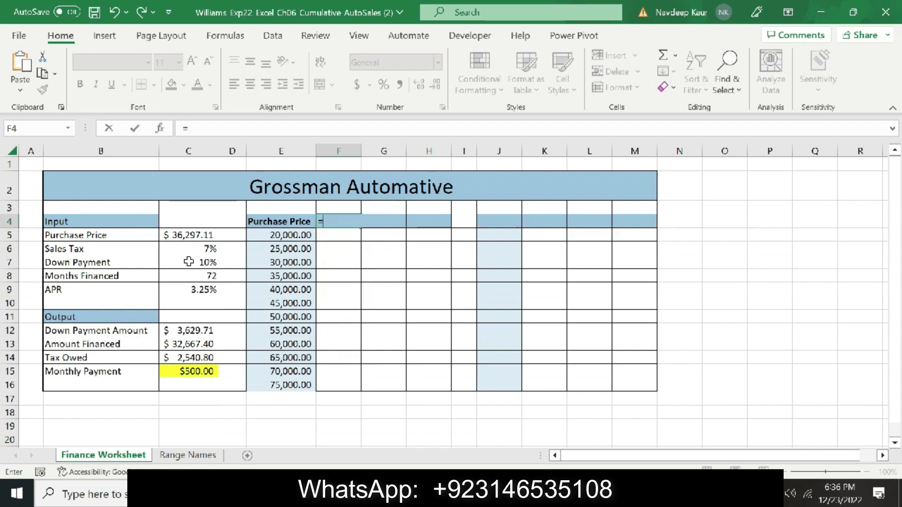
click(199, 331)
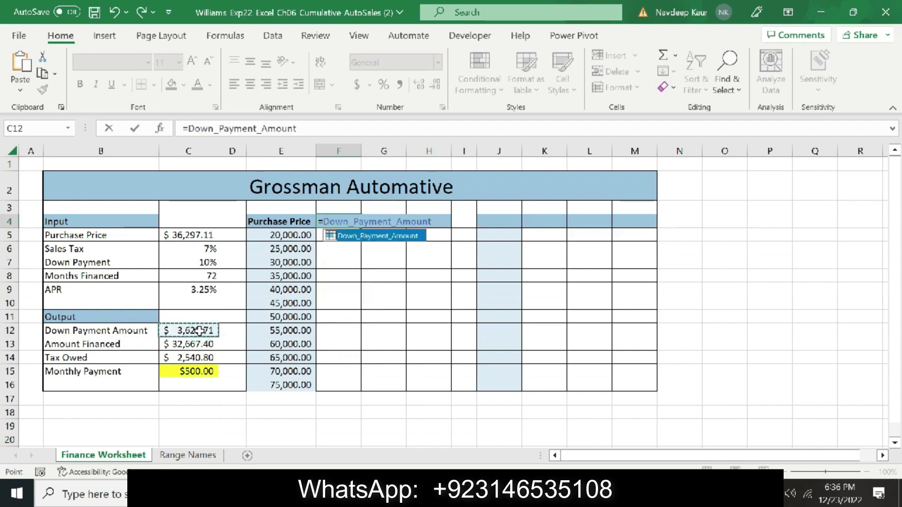
key(Tab)
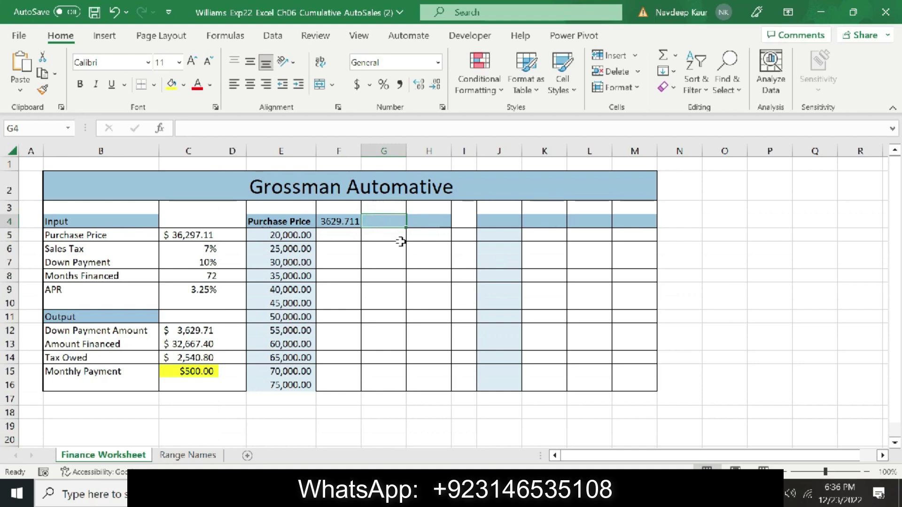
Step: Check step 8 in the Word instructions and enter =Tax in cell G4 of the Excel workbook to reference the Tax Owed
key(alt+Tab)
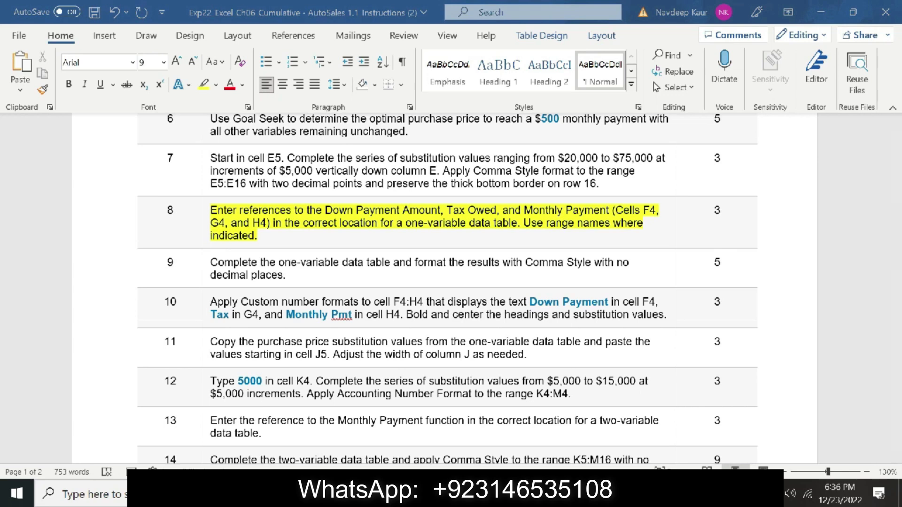
key(alt+Tab)
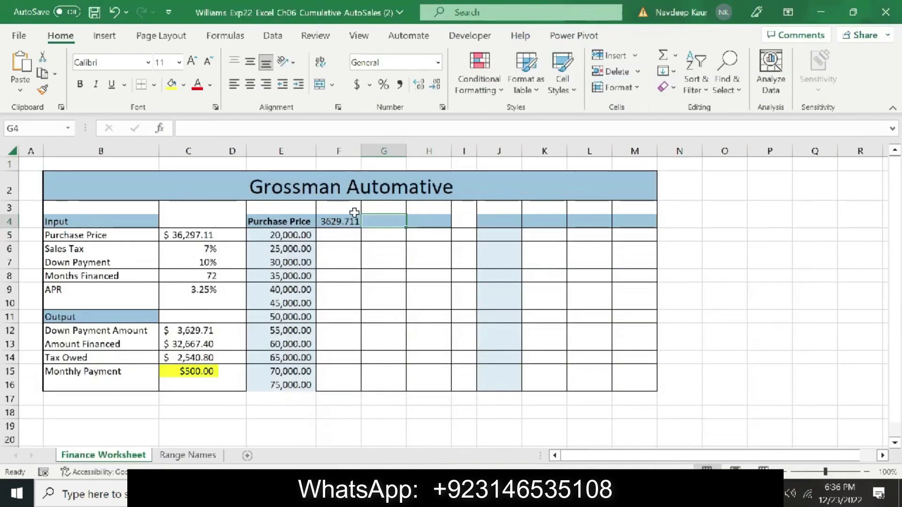
text(=)
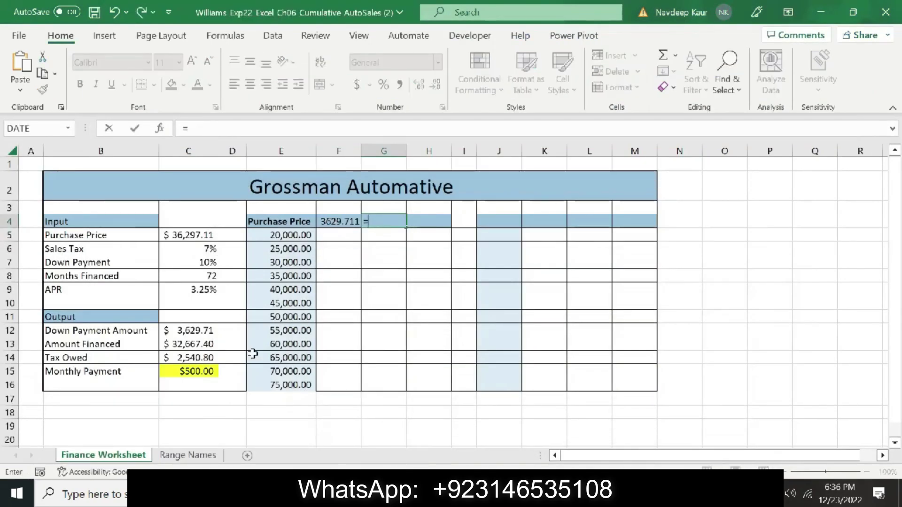
key(alt+Tab)
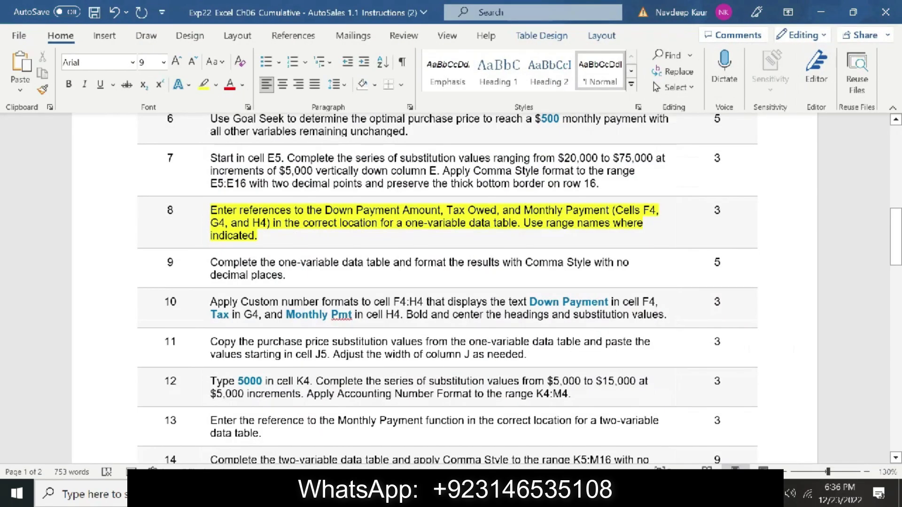
key(alt+Tab)
click(207, 357)
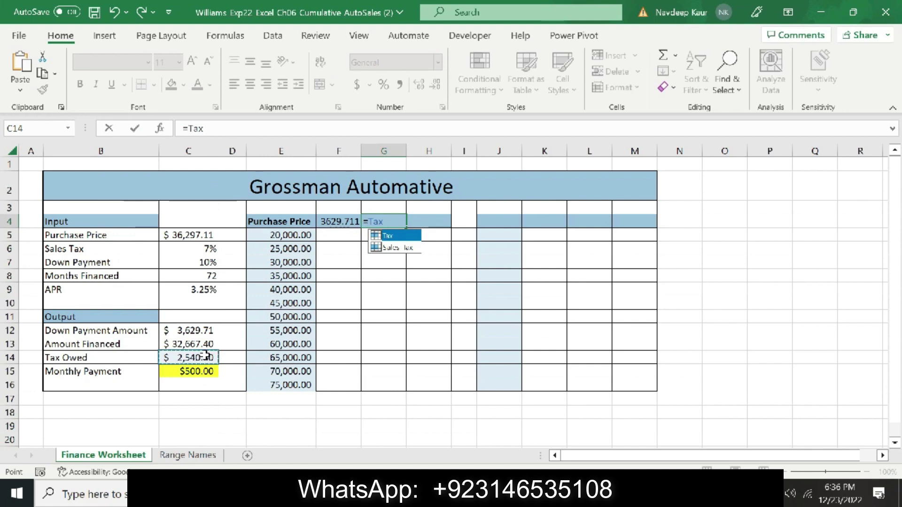
key(Return)
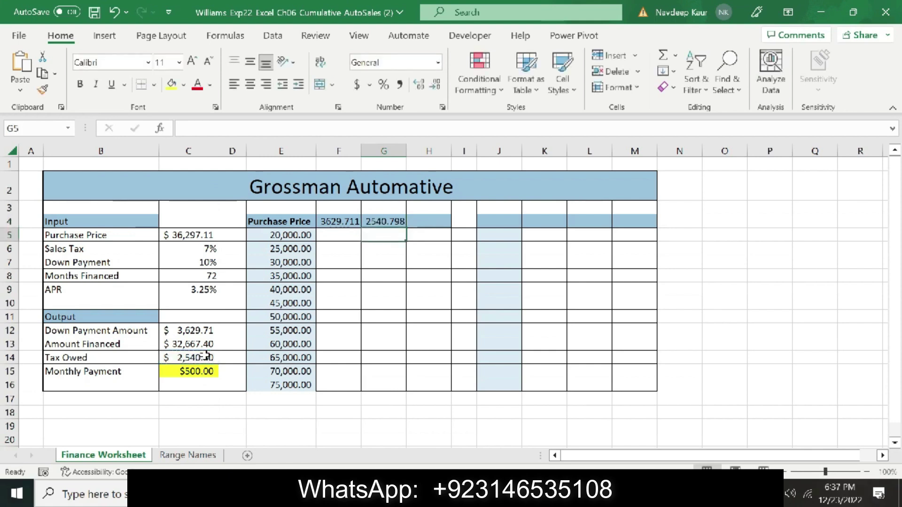
Step: Enter a reference to the Monthly Payment in C15 in cell H4
click(419, 217)
text(=)
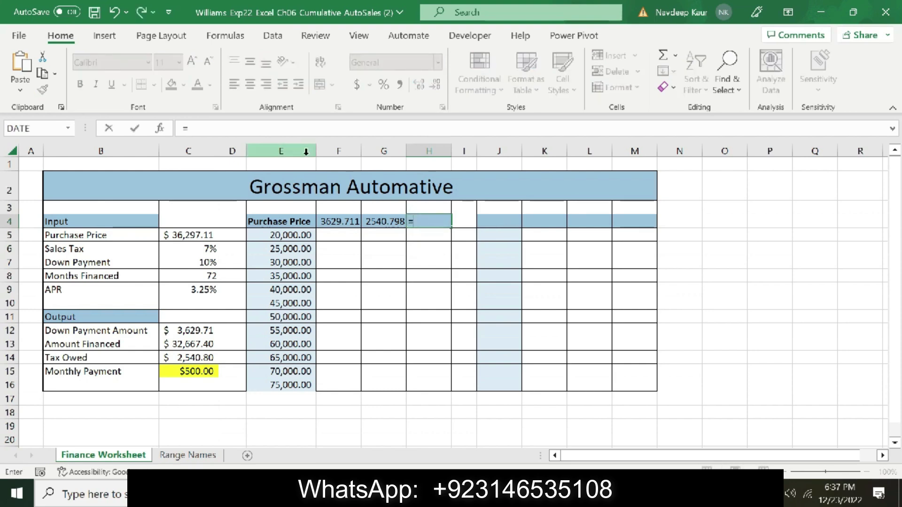
click(198, 369)
key(Return)
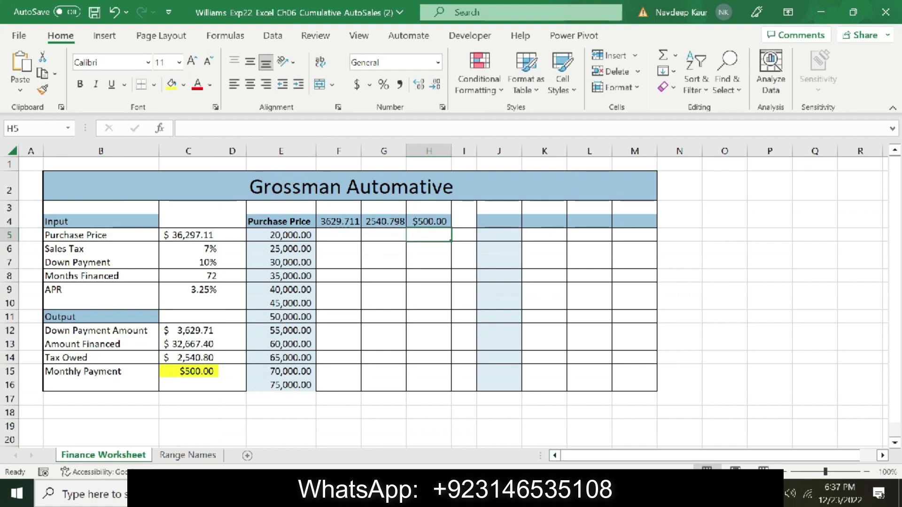
Step: Switch to the Word instructions, remove the highlight from step 8 and highlight step 9 in yellow
key(alt+Tab)
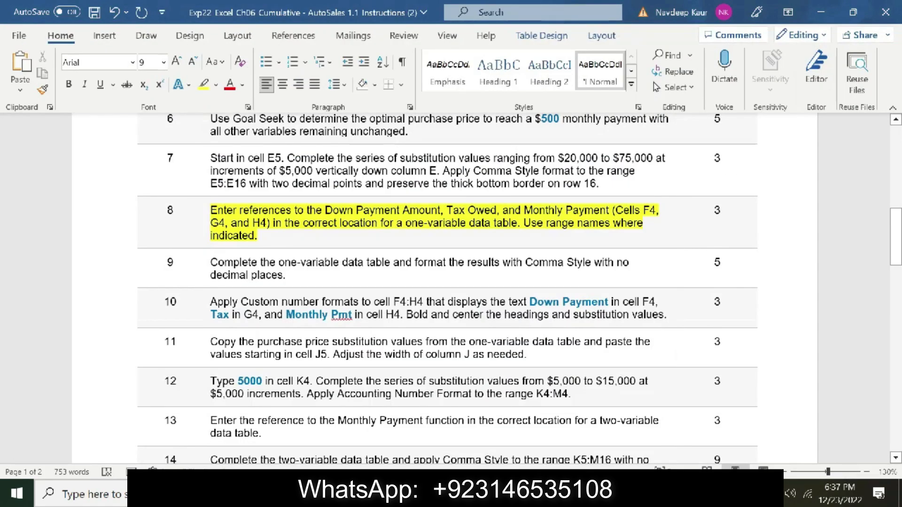
drag(270, 236, 210, 210)
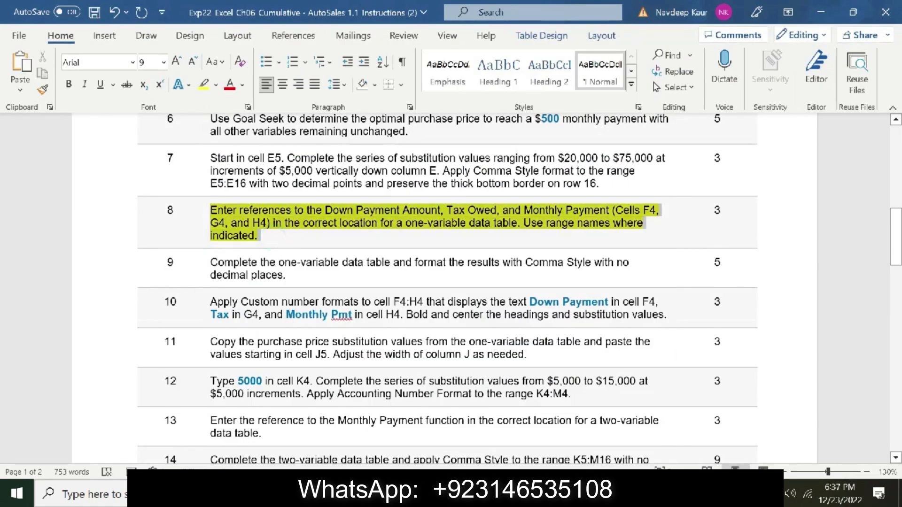
click(201, 86)
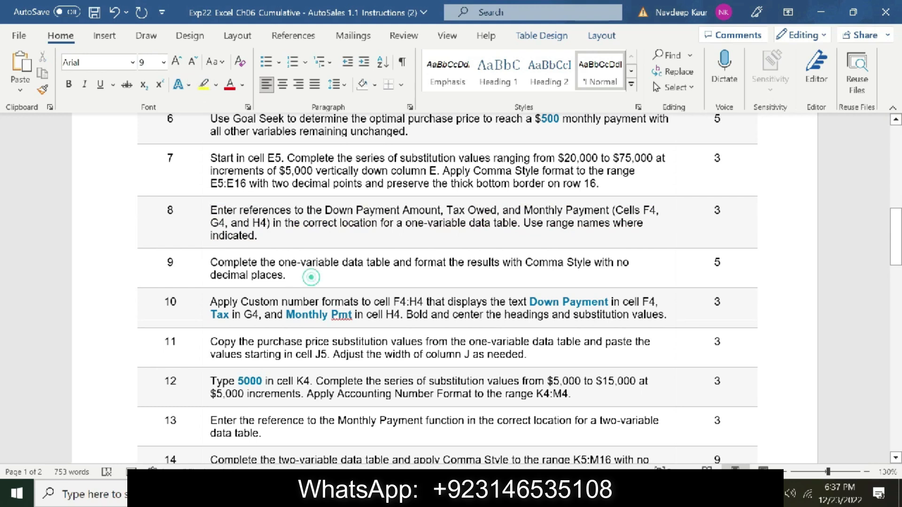
drag(306, 276, 210, 261)
click(204, 85)
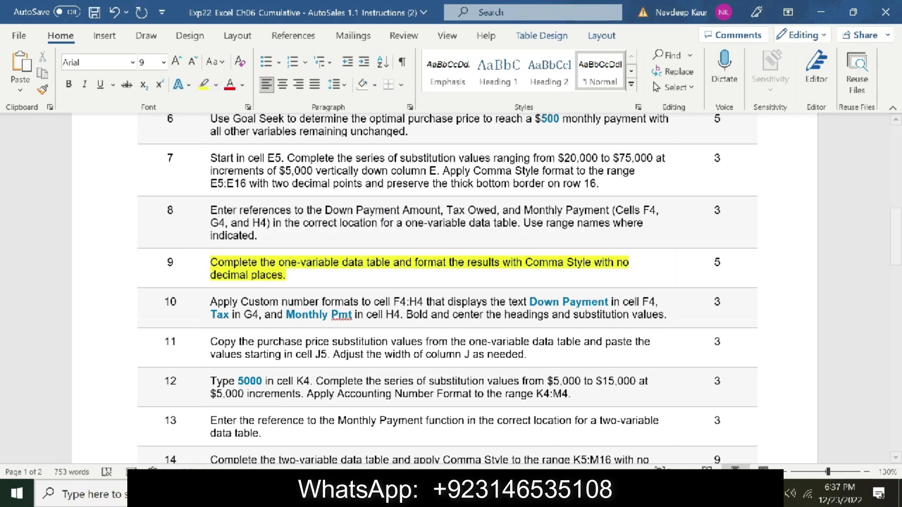
key(alt+Tab)
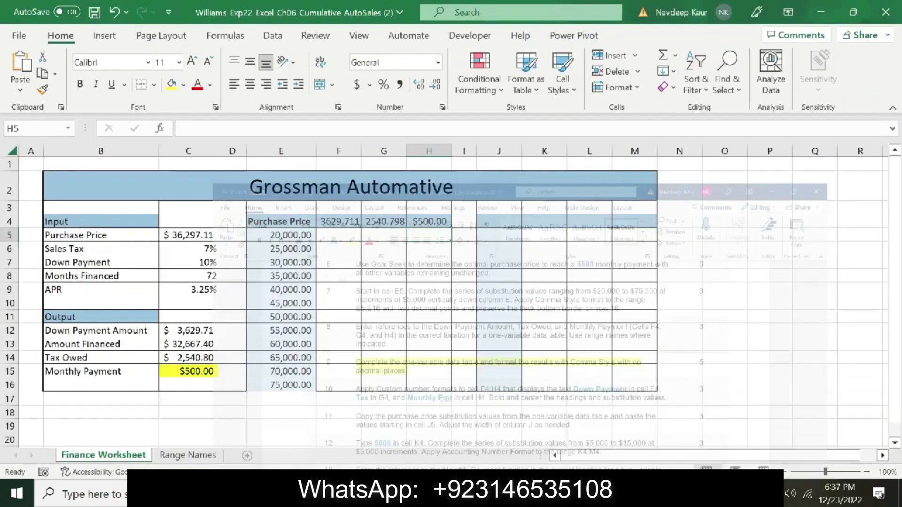
click(262, 221)
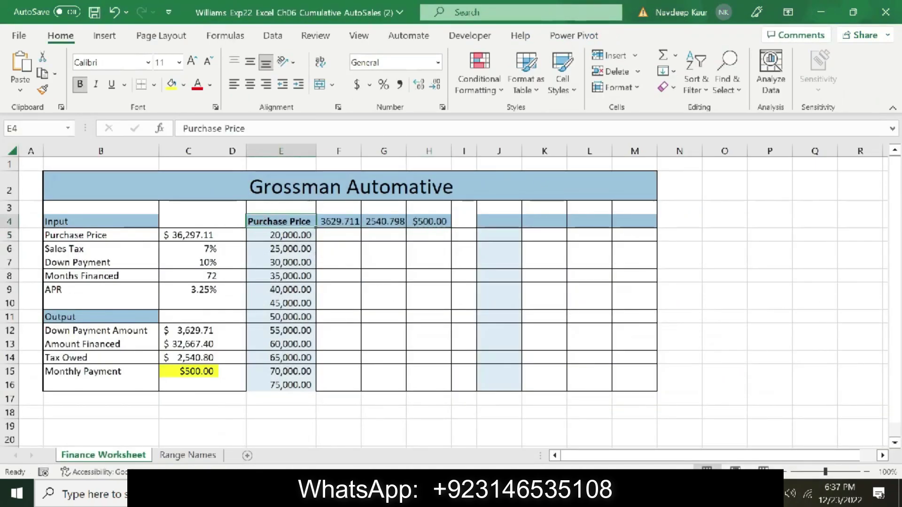
click(272, 36)
click(628, 86)
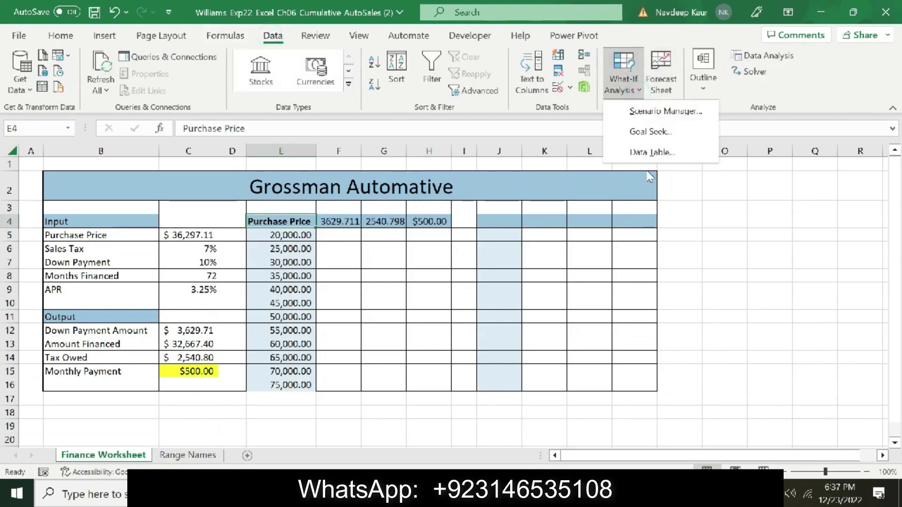
click(641, 151)
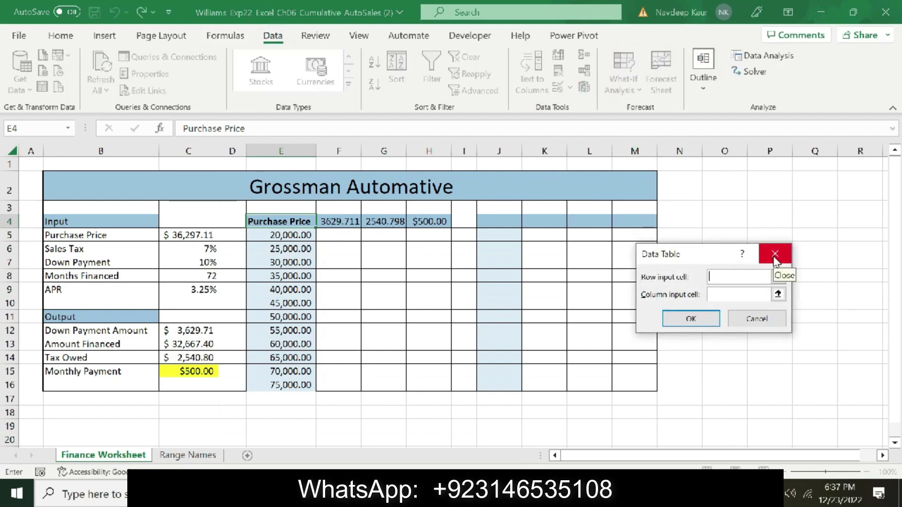
click(775, 256)
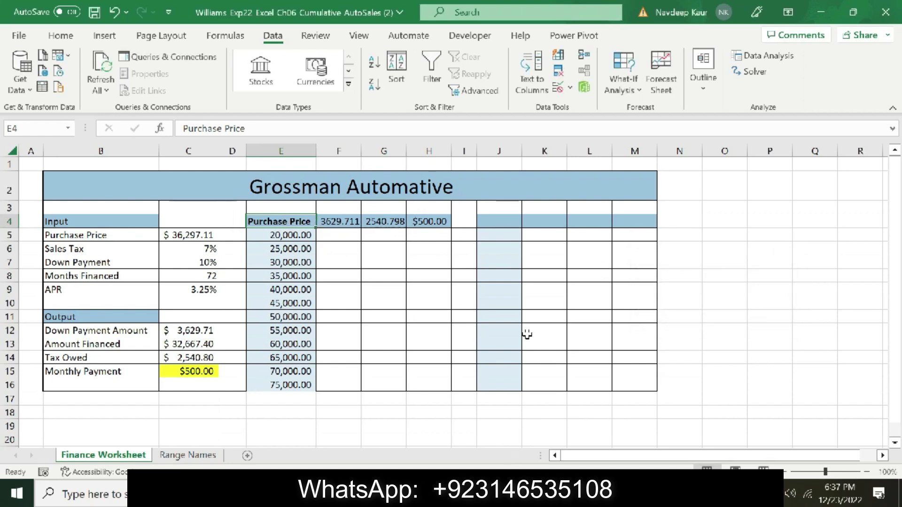
Step: Switch to the completed AutoSales workbook and examine the one-variable data table in E4:H16, its Data Table input fields and the formula in F4
key(alt+Tab)
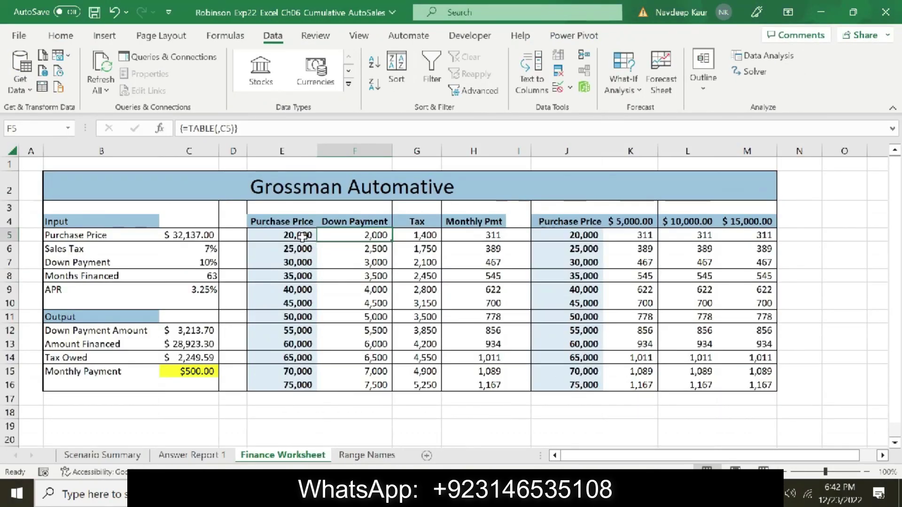
click(292, 234)
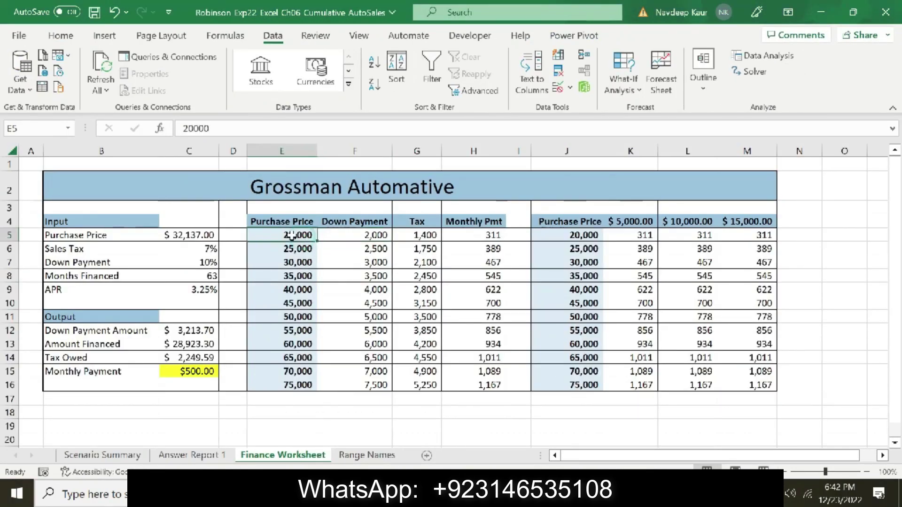
drag(263, 221, 462, 386)
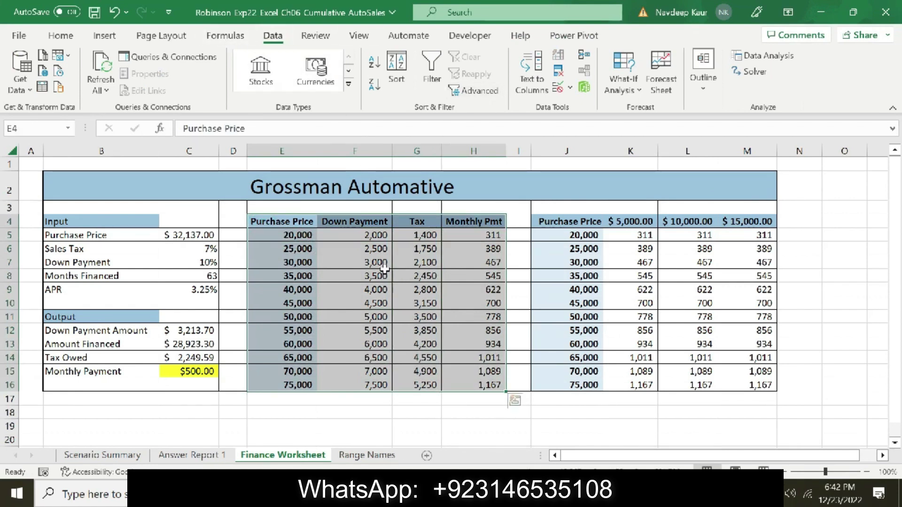
click(640, 90)
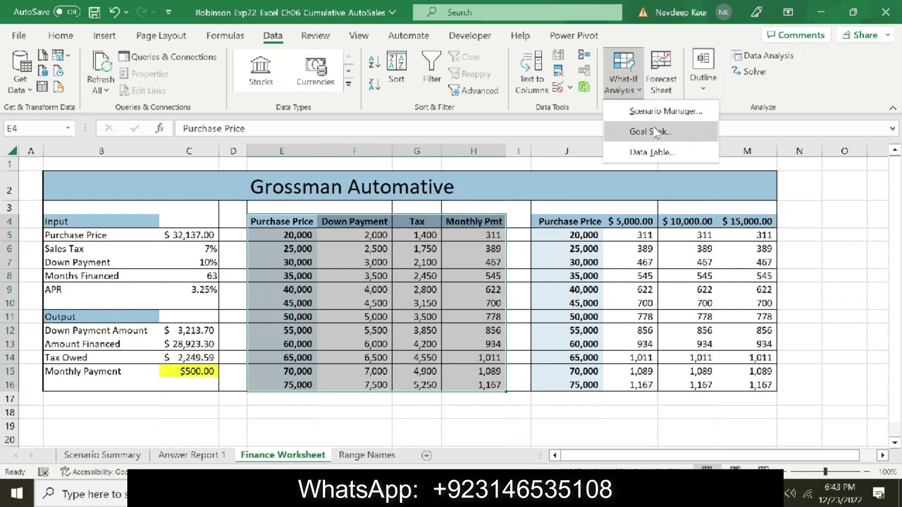
click(651, 152)
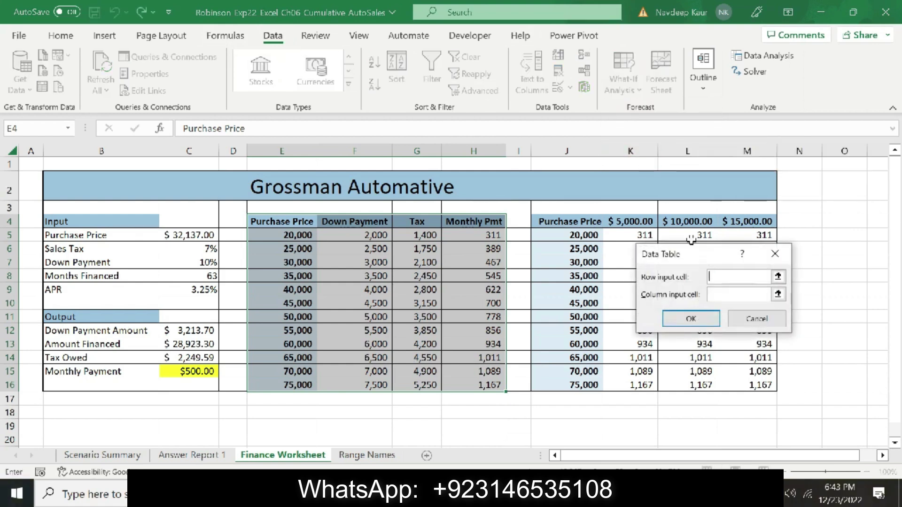
click(774, 257)
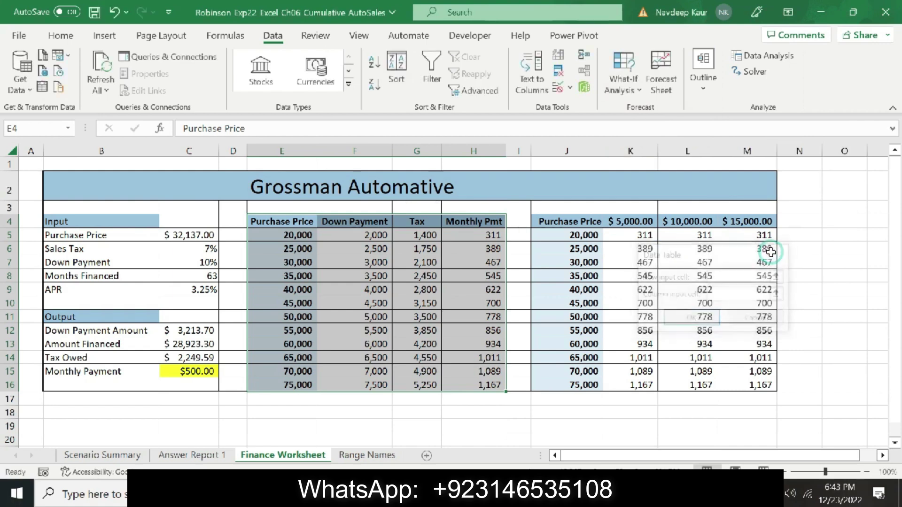
click(414, 418)
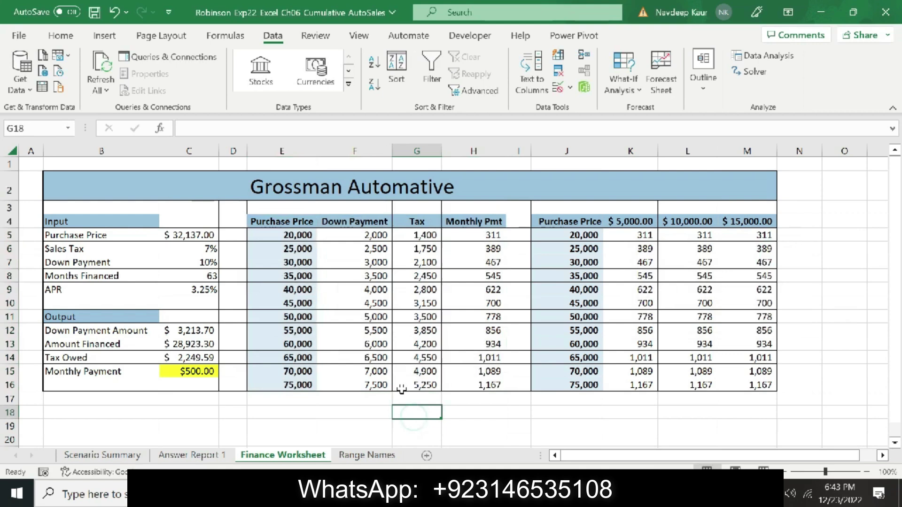
click(368, 223)
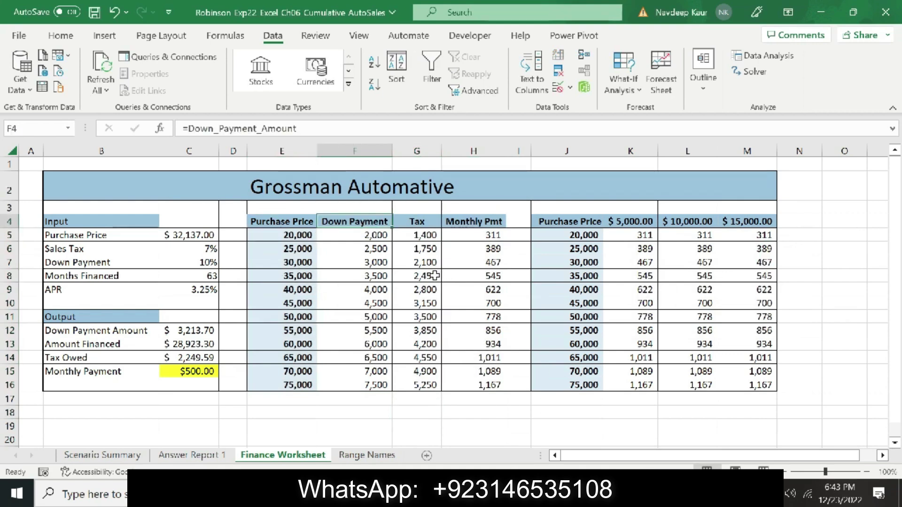
Step: Switch to the Word instructions, remove the highlight from step 9 and highlight step 10 in yellow
key(alt+Tab)
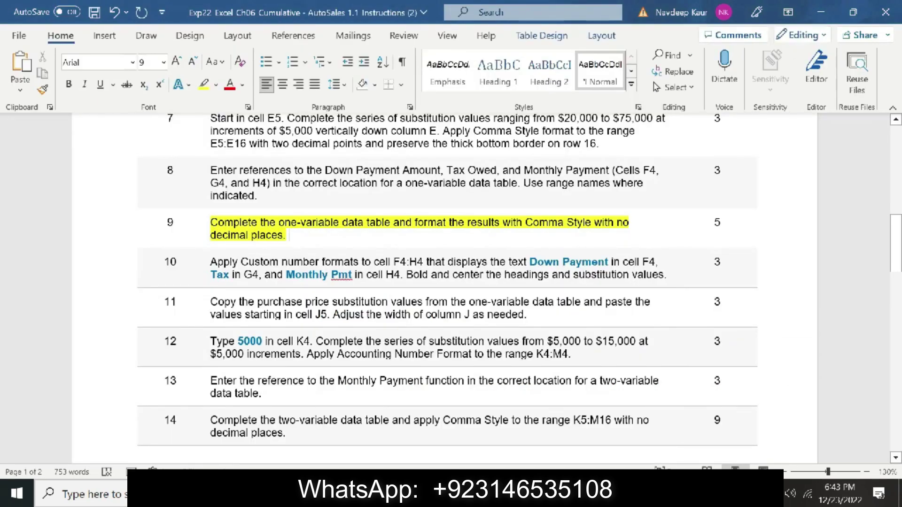
drag(285, 235, 210, 222)
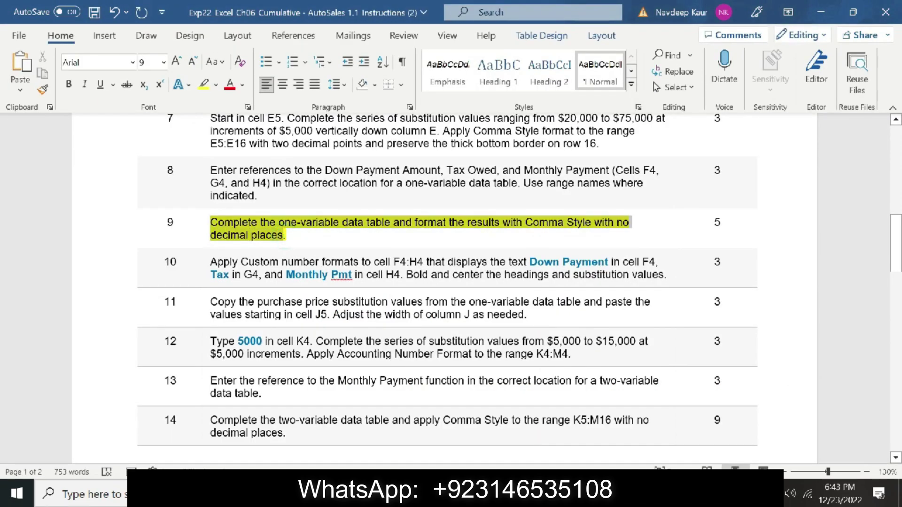
click(204, 85)
drag(210, 262, 665, 275)
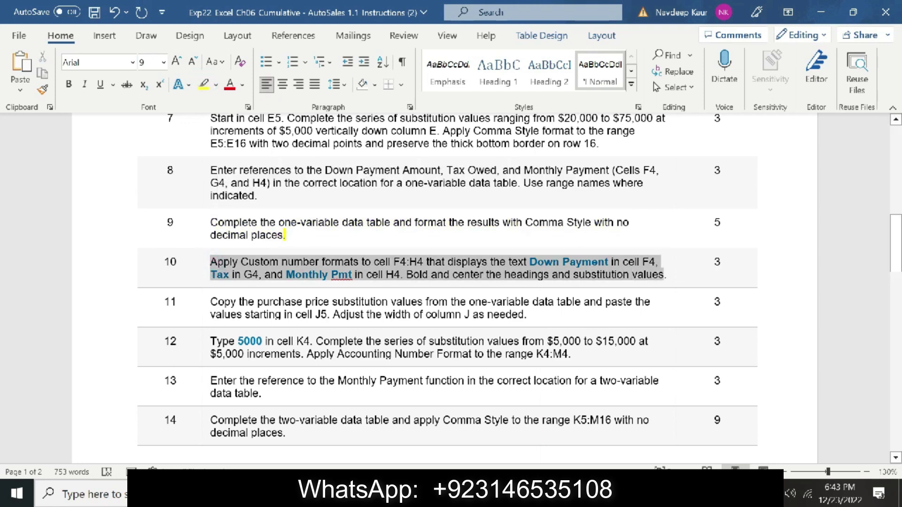
click(203, 85)
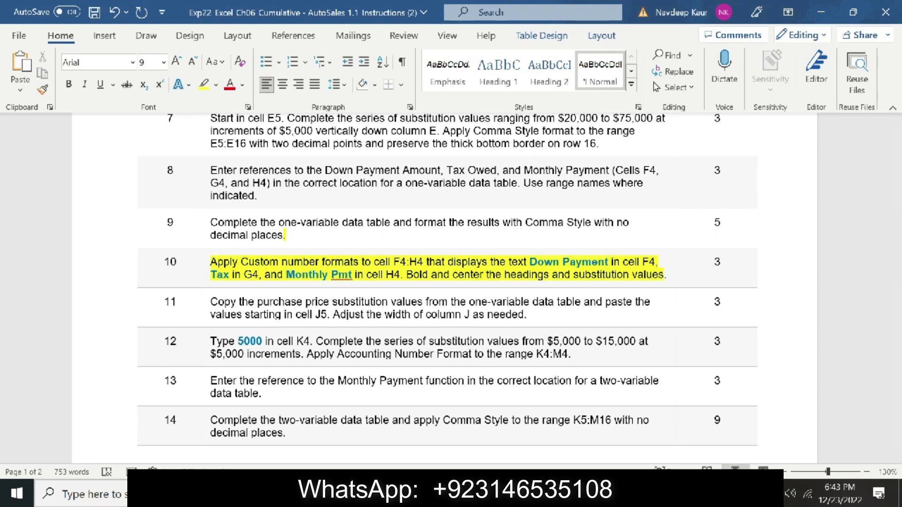
Step: Return to the completed Excel workbook and examine the custom number format of F4 and the formulas in G4 and H4
click(695, 413)
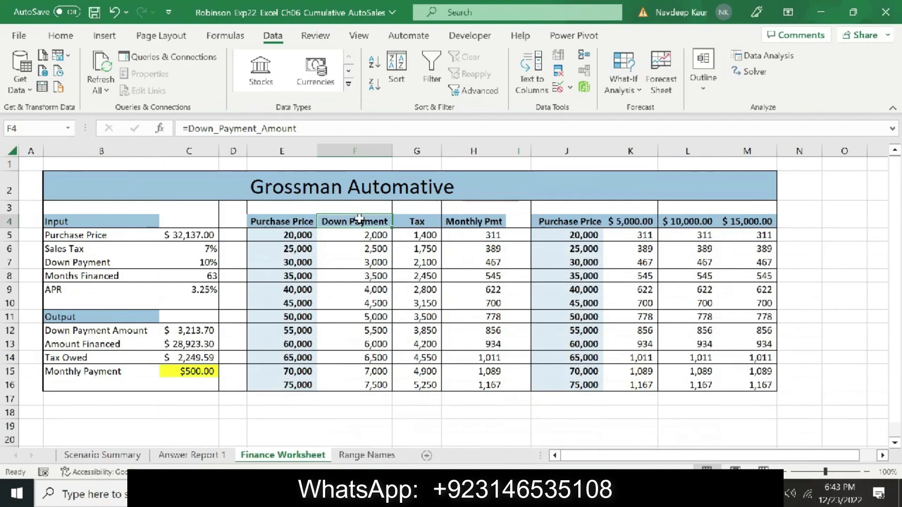
click(61, 35)
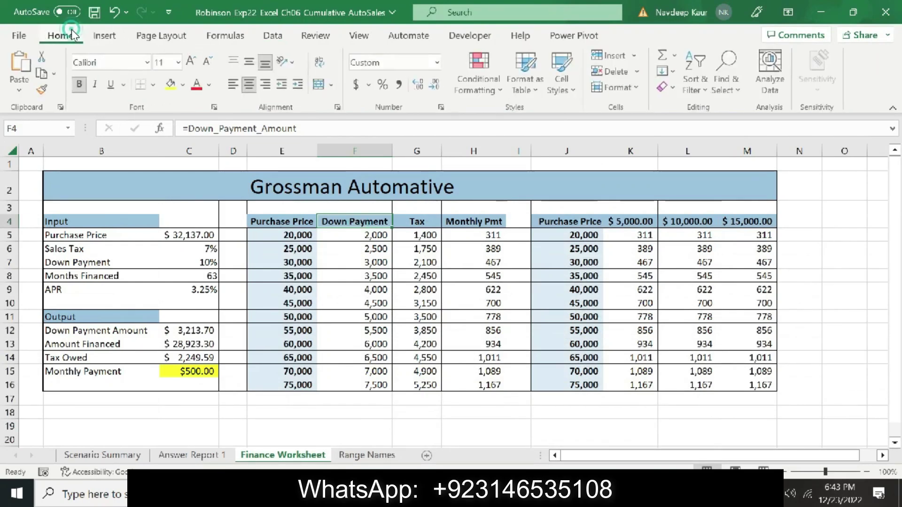
click(442, 108)
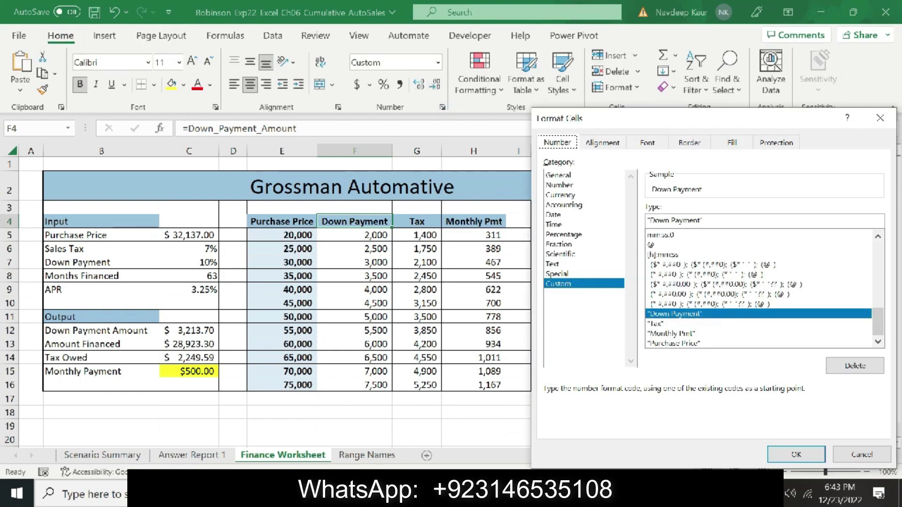
click(797, 454)
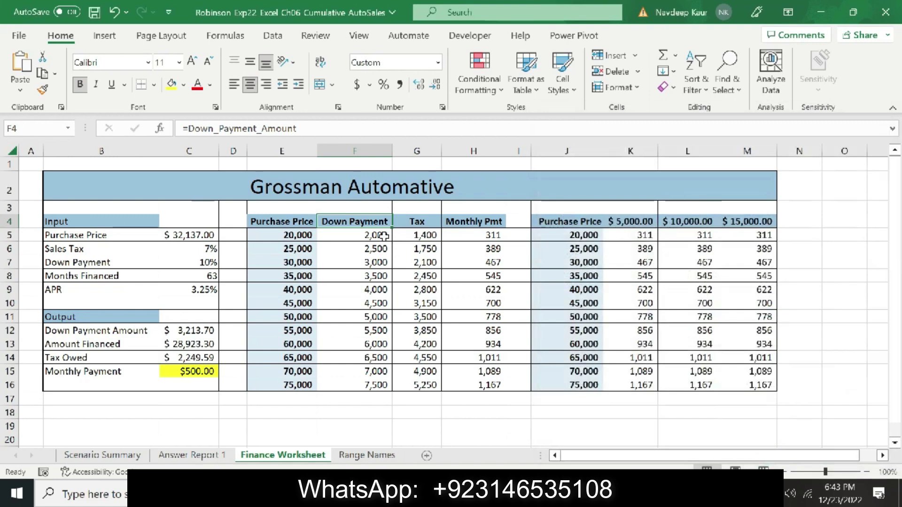
click(420, 220)
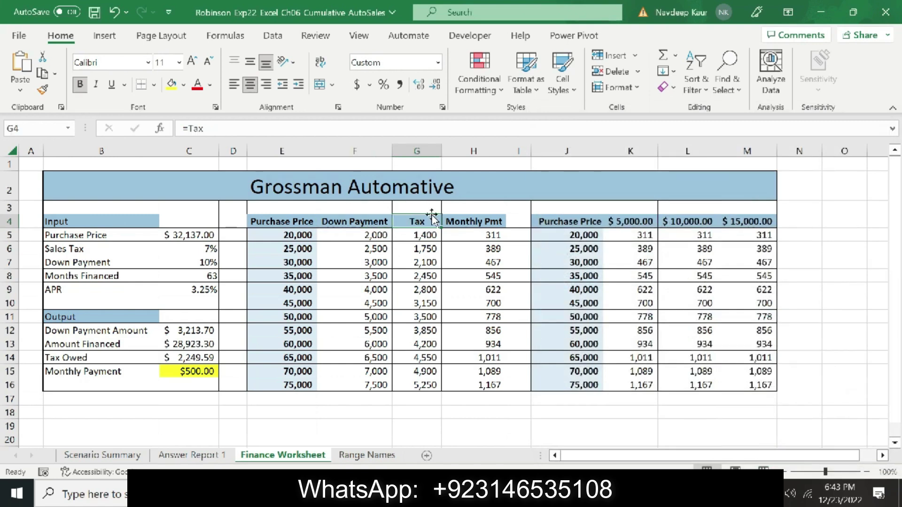
click(480, 225)
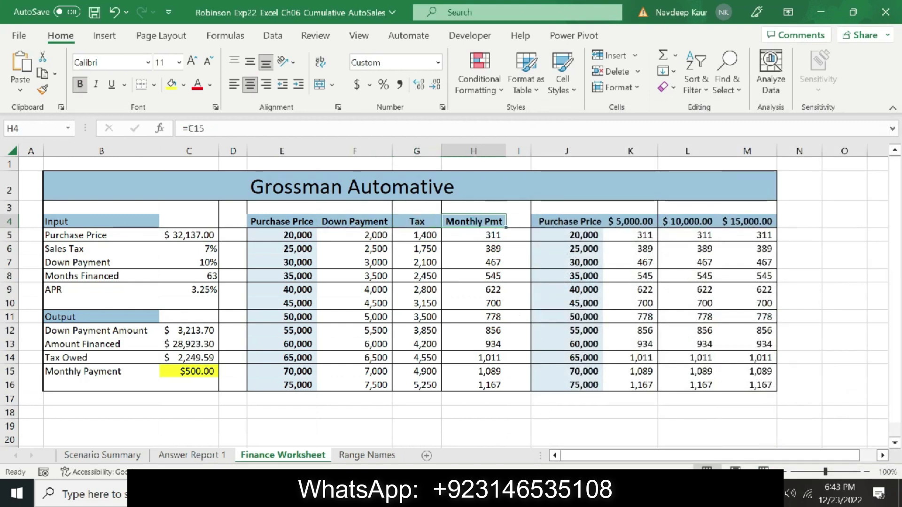
Step: Switch to the Word instructions and remove the yellow highlight from step 10
key(alt+Tab)
drag(210, 261, 664, 274)
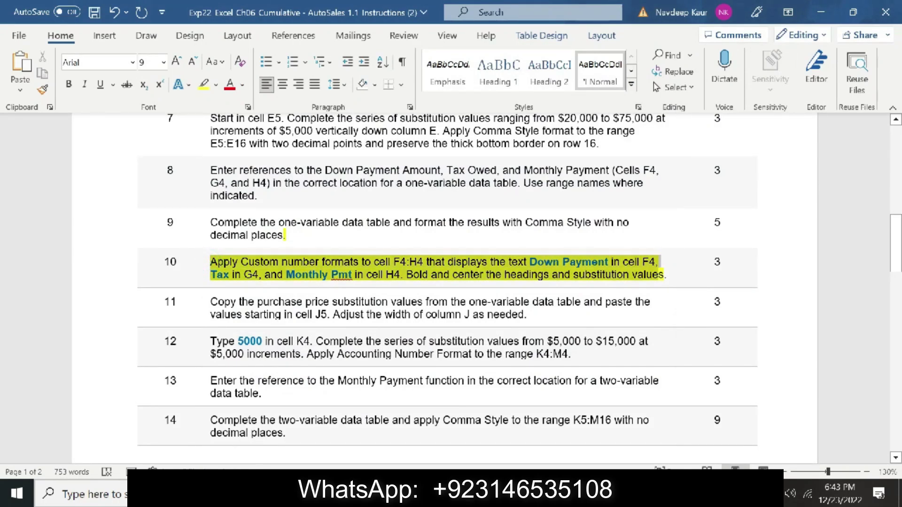
click(204, 85)
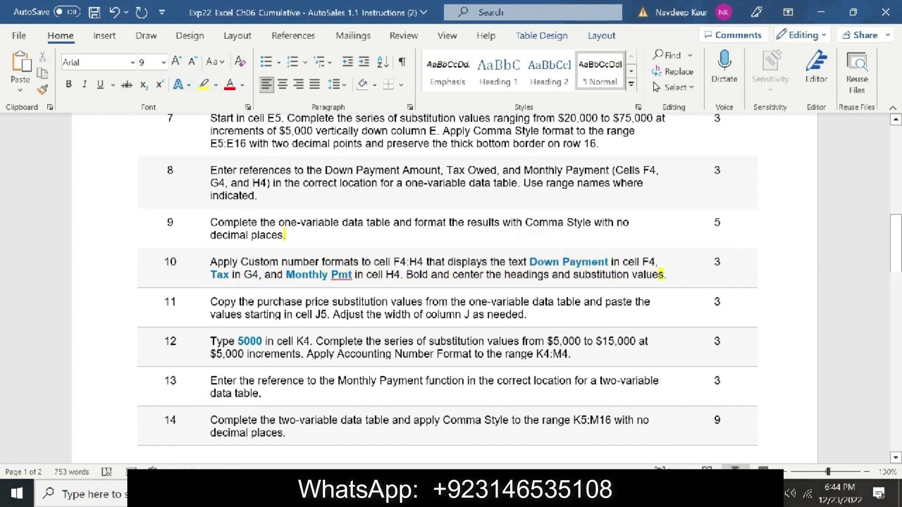
Step: Compare instruction steps 11 to 14 in Word with the two-variable data table in the completed Excel workbook, checking the substitution values in K4:M4
key(alt+Tab)
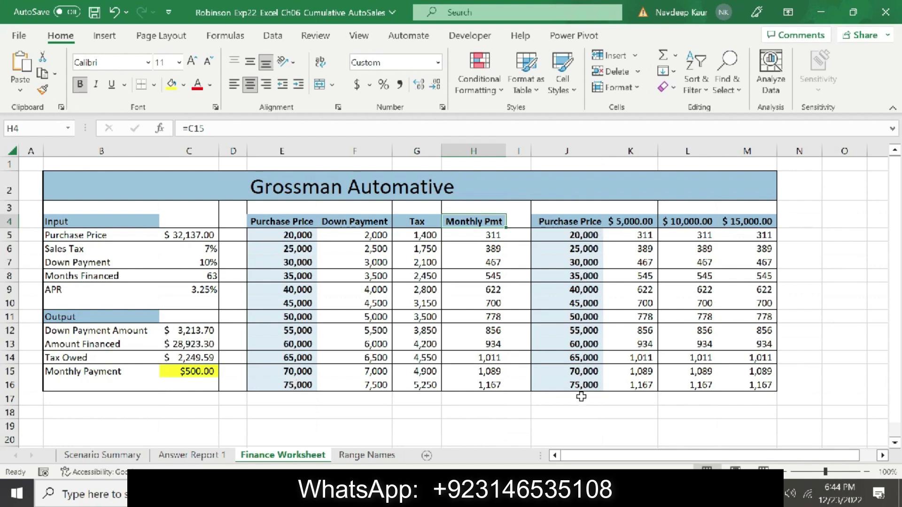
key(alt+Tab)
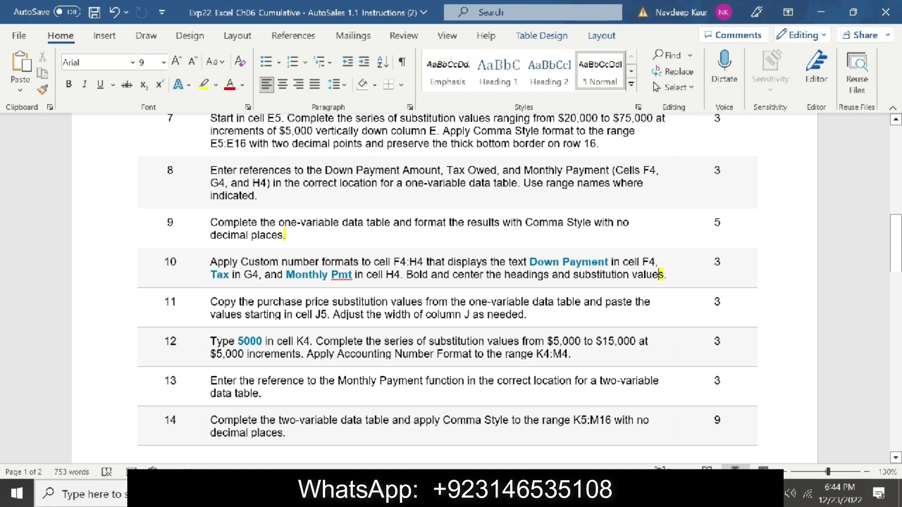
key(alt+Tab)
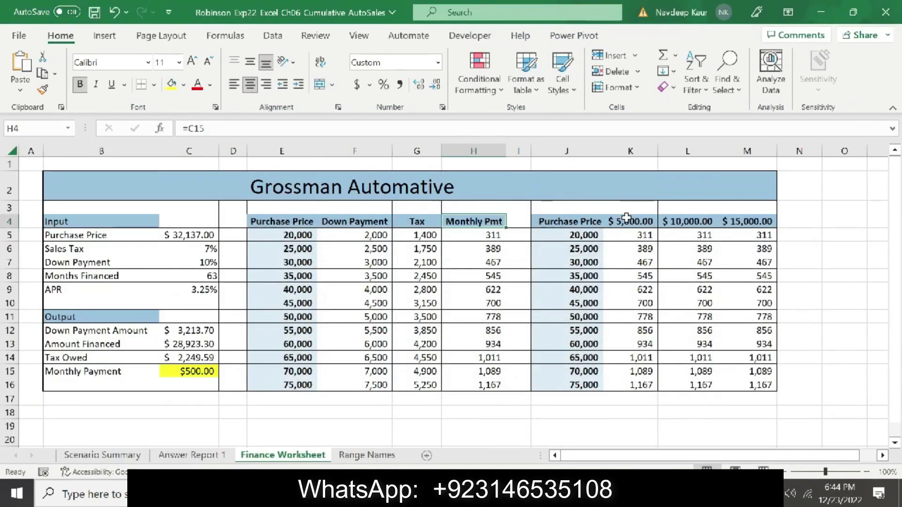
click(626, 218)
click(685, 221)
click(743, 225)
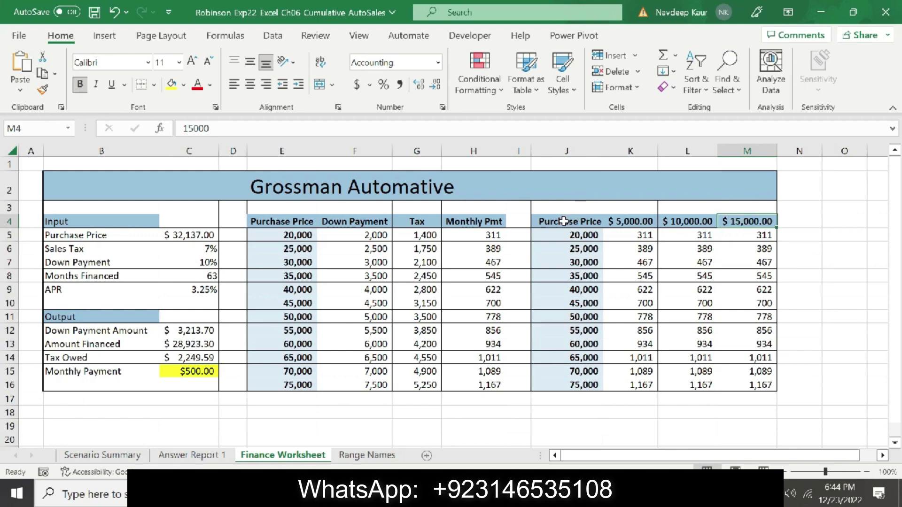
key(alt+Tab)
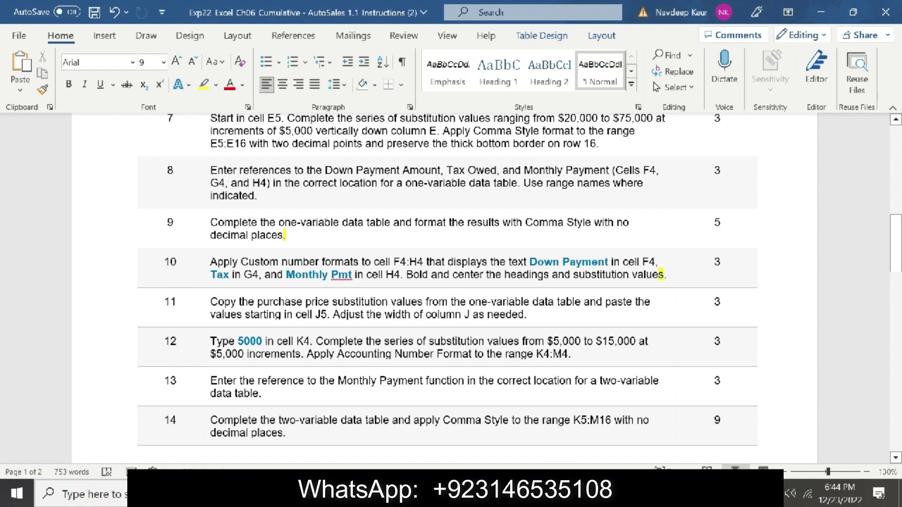
key(alt+Tab)
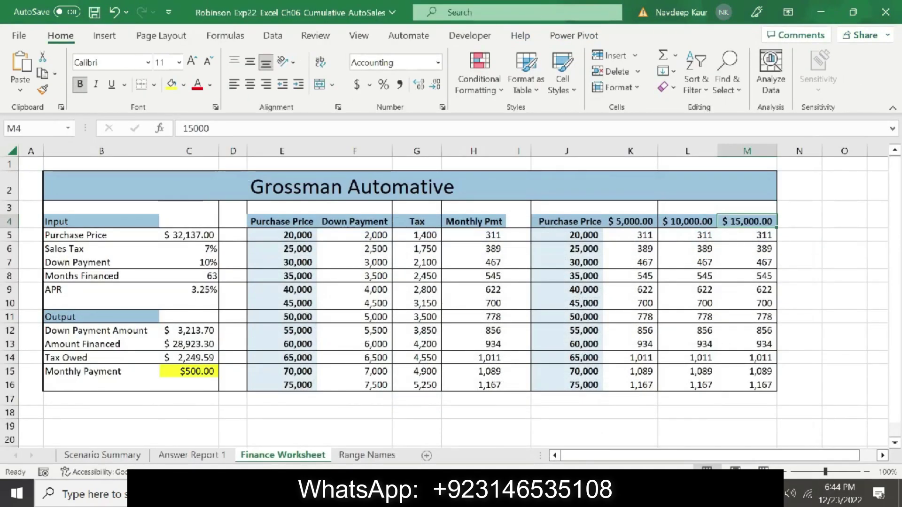
key(alt+Tab)
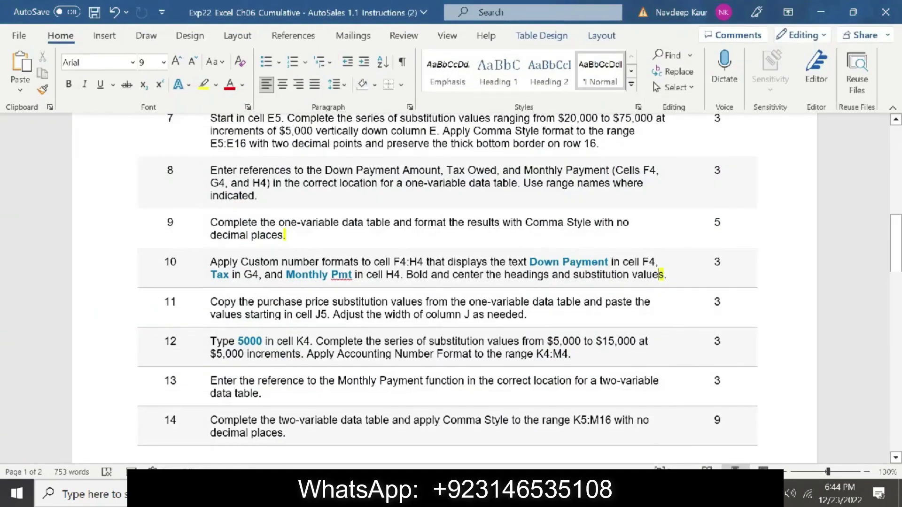
mouse_move(2, 247)
mouse_down()
mouse_move(3, 265)
mouse_move(2, 239)
mouse_up()
key(alt+Tab)
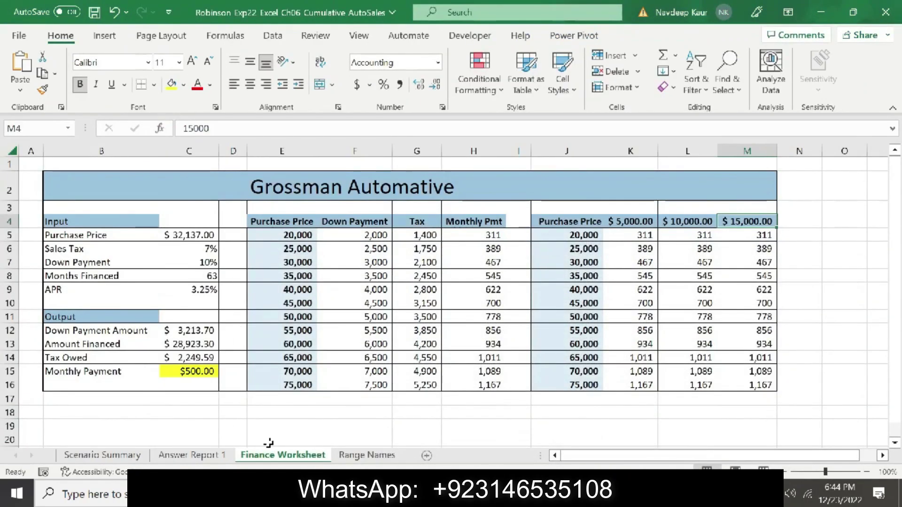